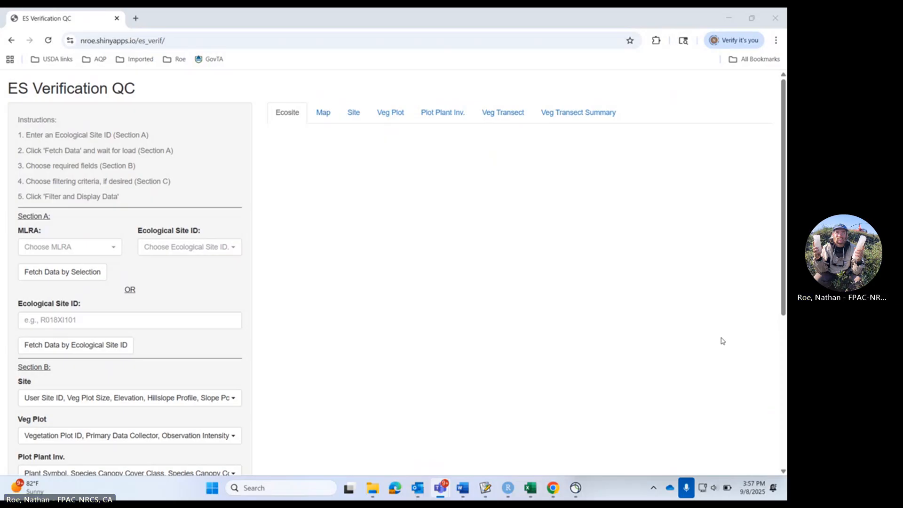
Read the instructions and review Section A's two ways of specifying an ecological site
left_click(136, 42)
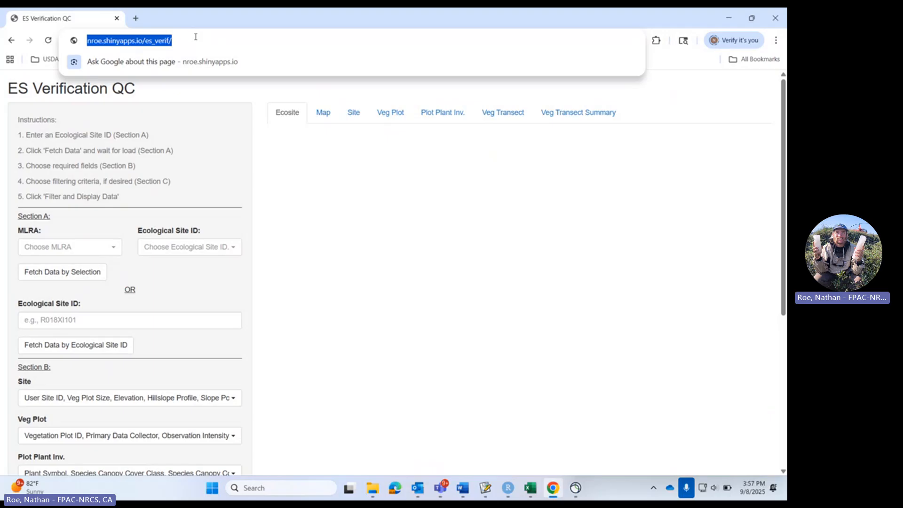
left_click(139, 144)
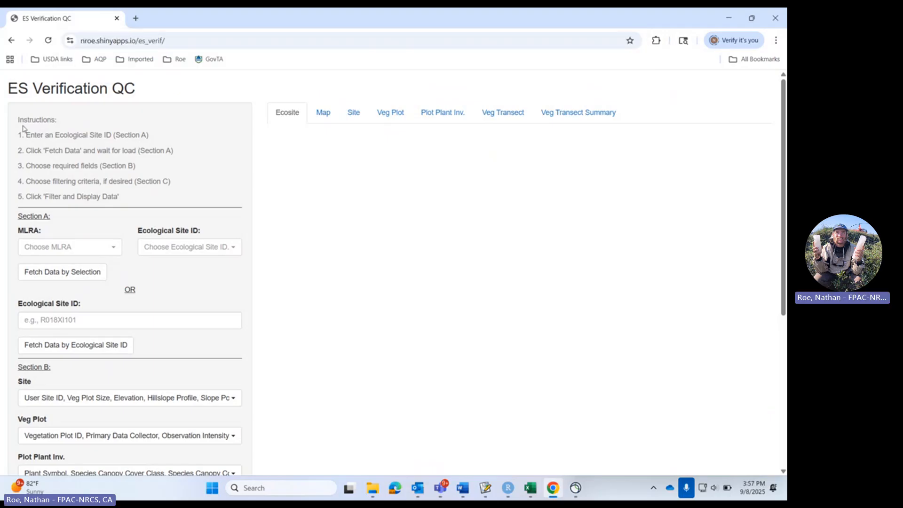
left_click_drag(18, 121, 64, 123)
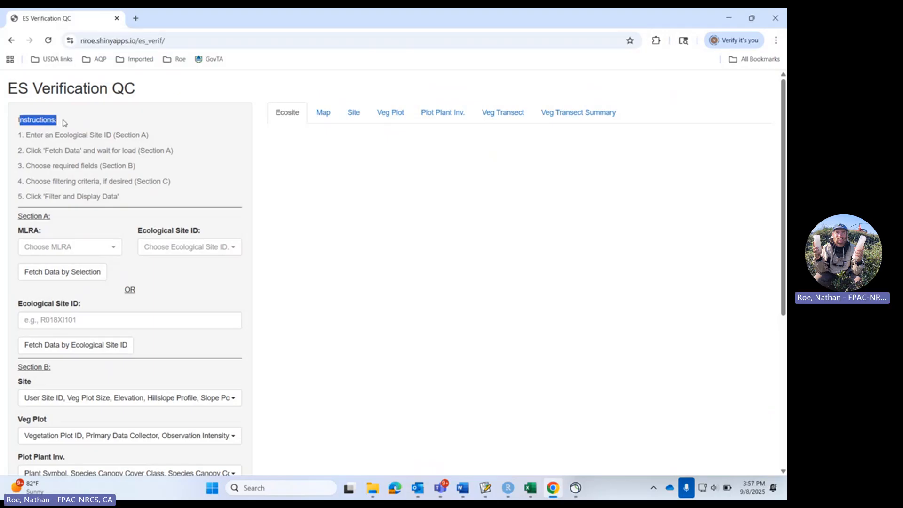
left_click(60, 139)
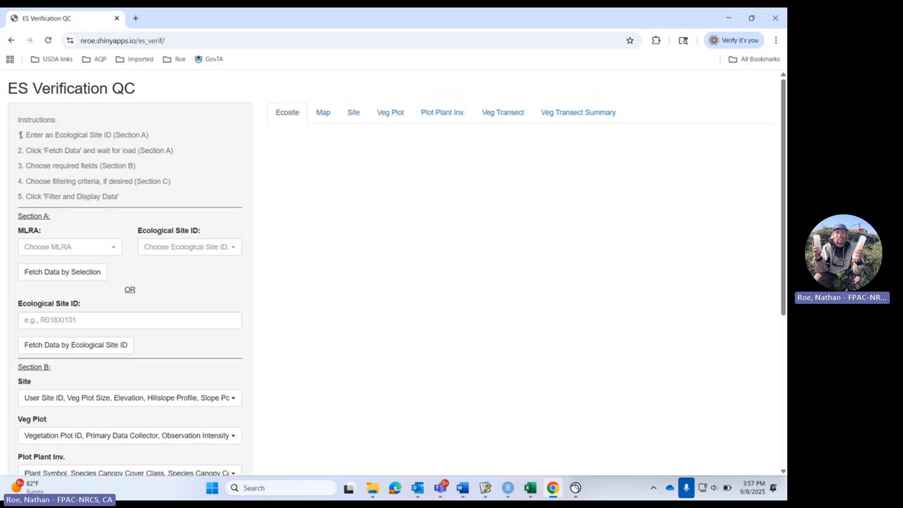
left_click_drag(21, 135, 174, 136)
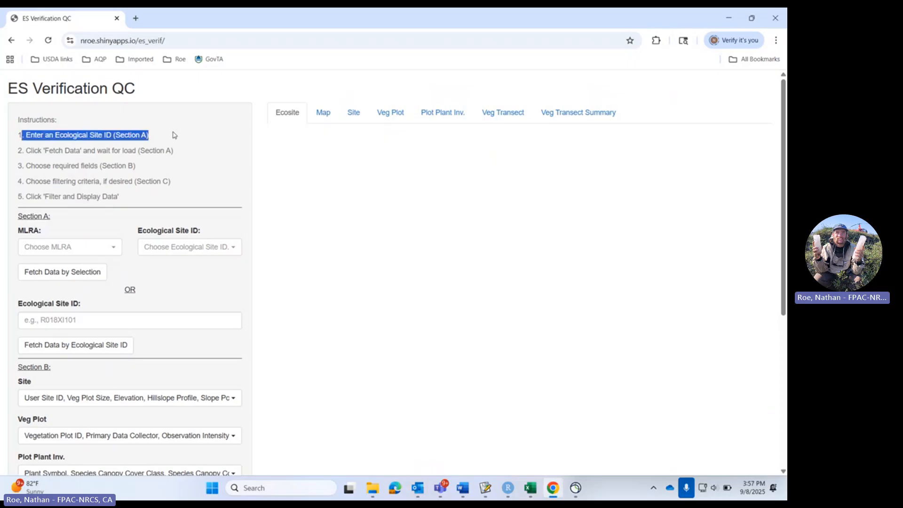
left_click_drag(18, 216, 64, 218)
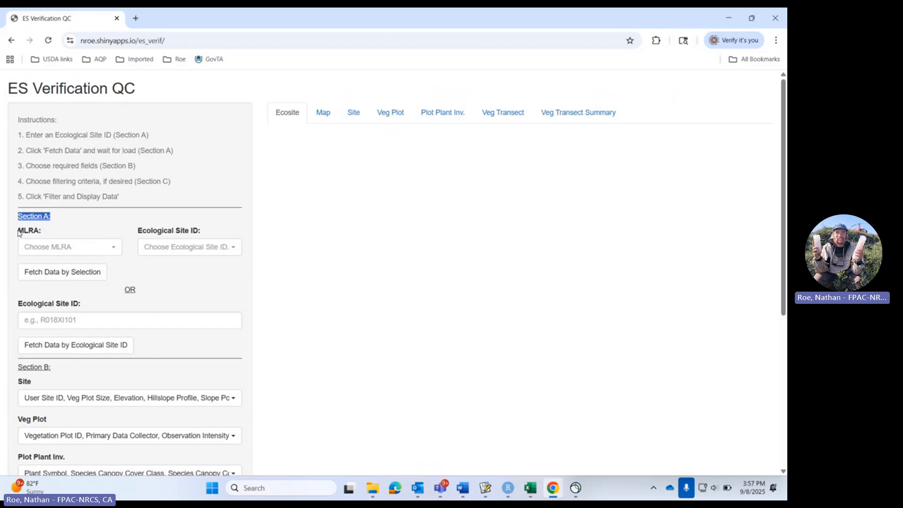
left_click_drag(19, 230, 44, 235)
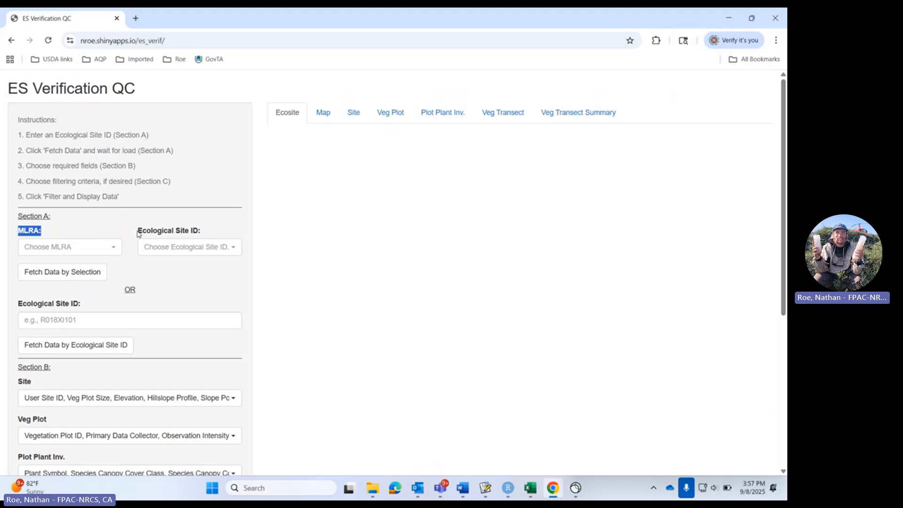
left_click_drag(137, 230, 218, 231)
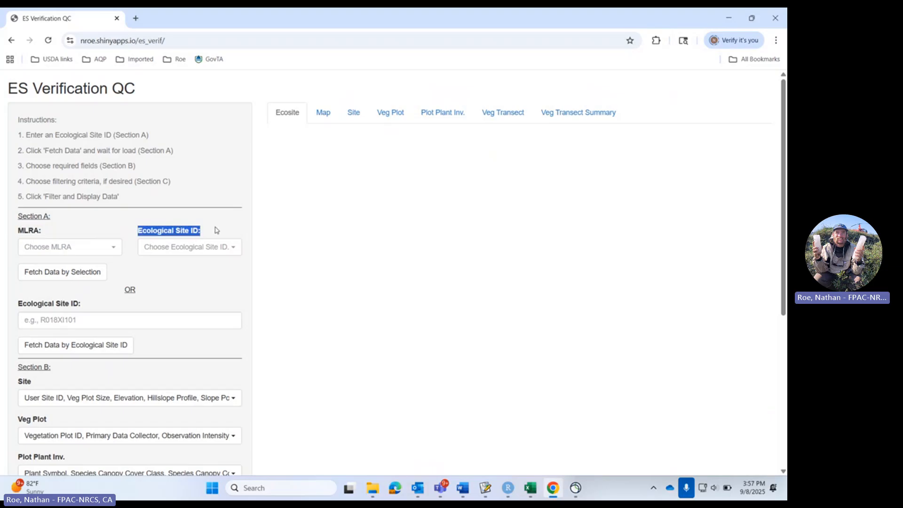
double_click(128, 289)
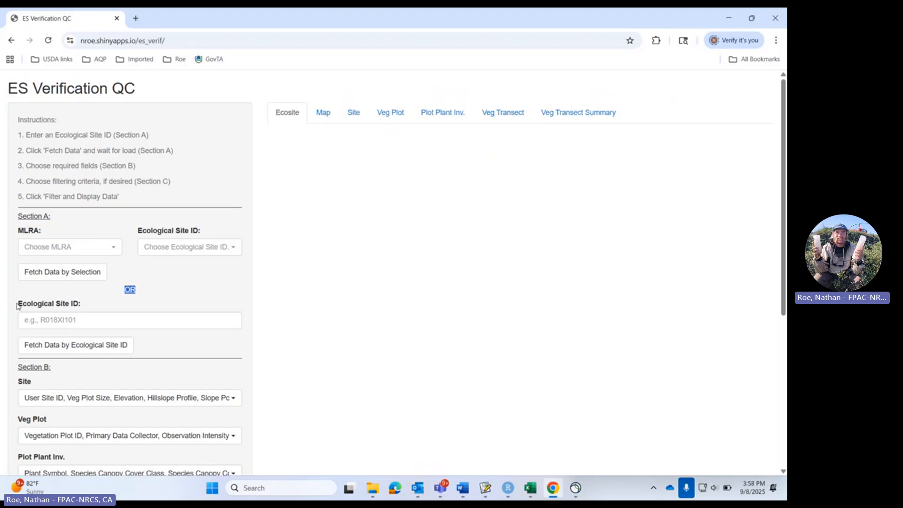
left_click_drag(18, 303, 86, 306)
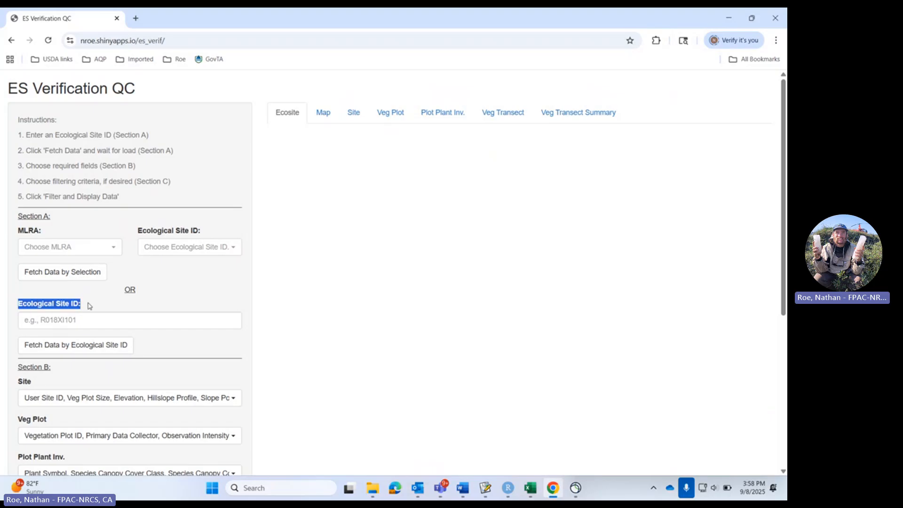
Select MLRA 018X - Sierra Nevada Foothills and the ecological site F018XI200CA Low Elevation Foothills
left_click(106, 253)
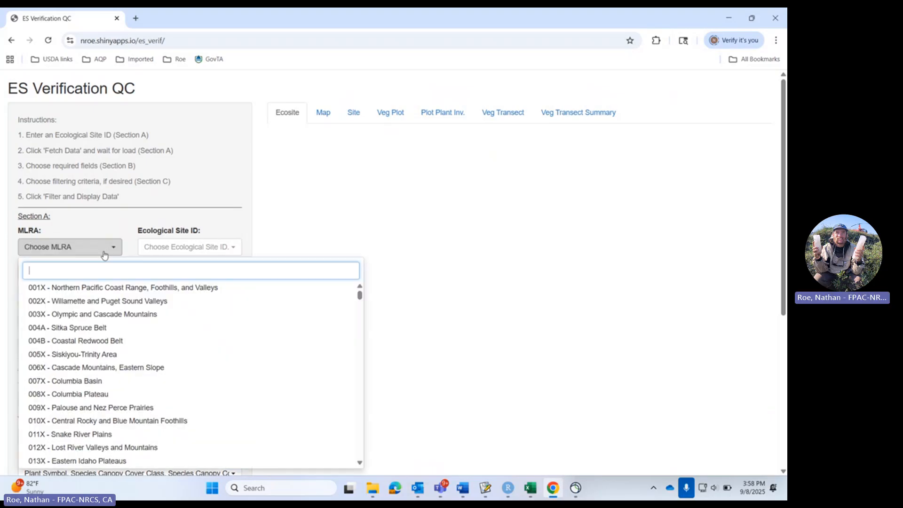
scroll(126, 408, "down", 2)
scroll(126, 407, "down", 1)
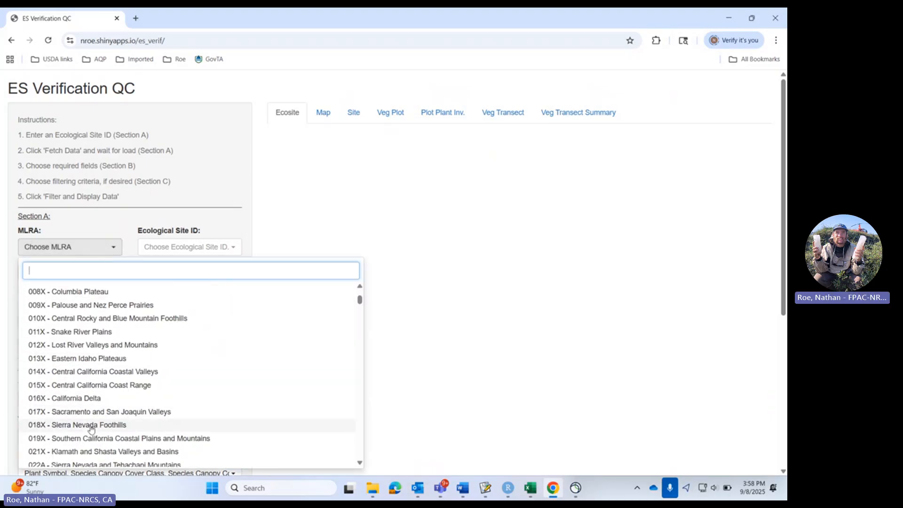
left_click(88, 429)
left_click(219, 249)
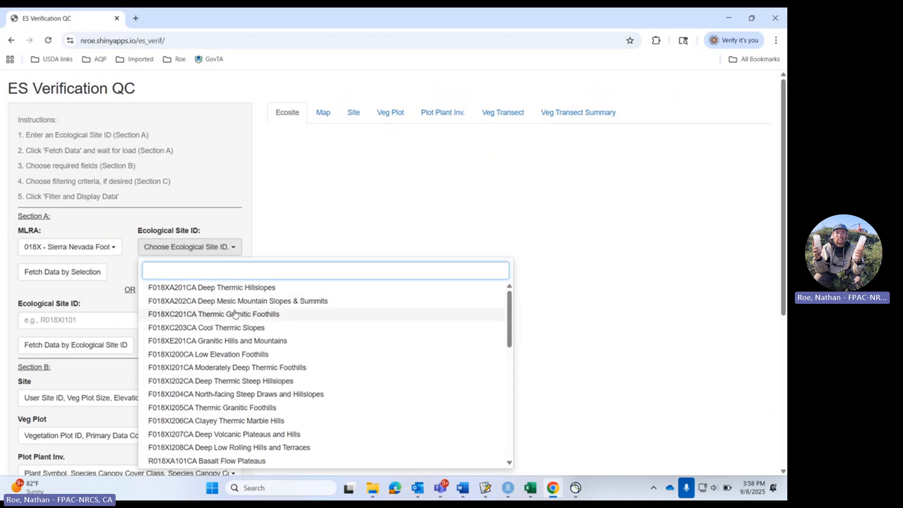
type("low")
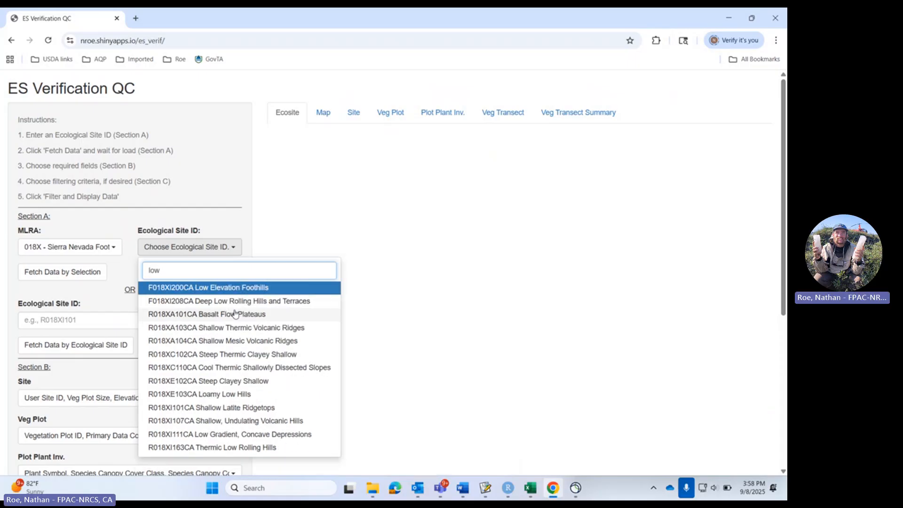
left_click(214, 289)
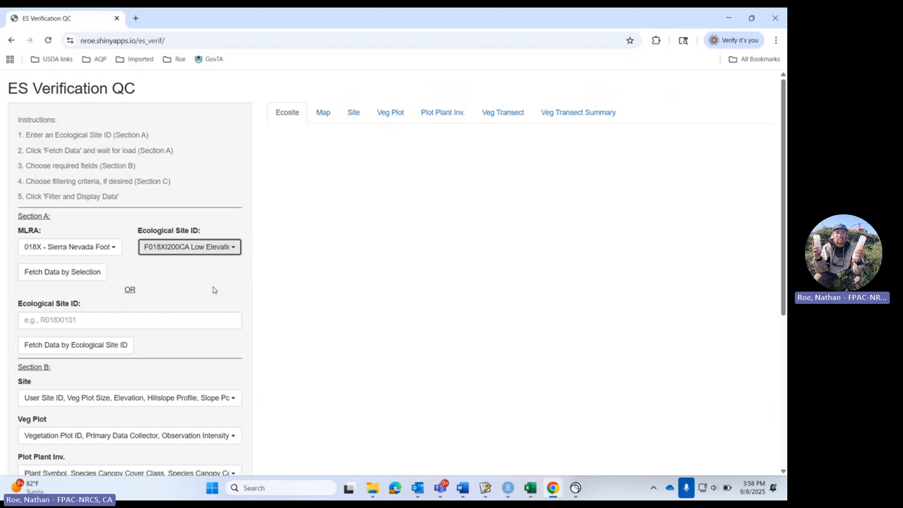
Review the first two instructions and fetch the data for the selected MLRA and ecological site
left_click(41, 276)
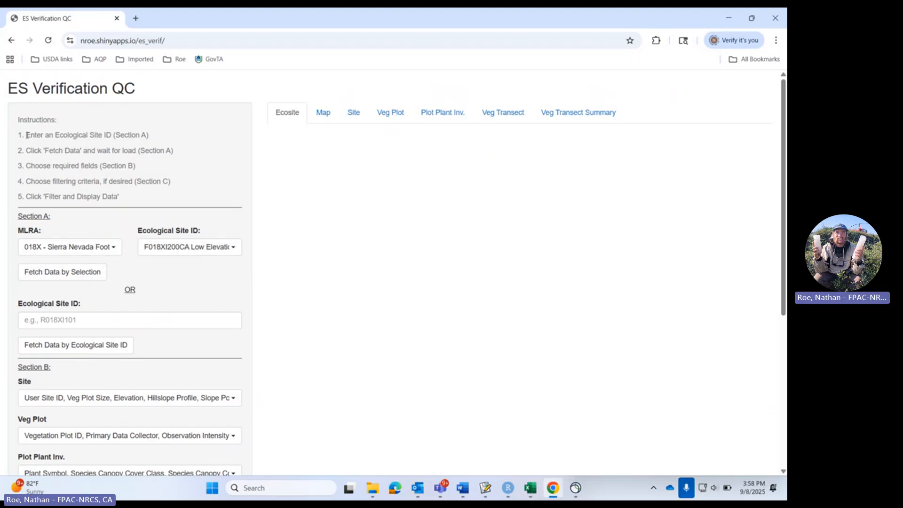
left_click_drag(27, 135, 167, 140)
left_click(197, 145)
left_click_drag(26, 151, 202, 148)
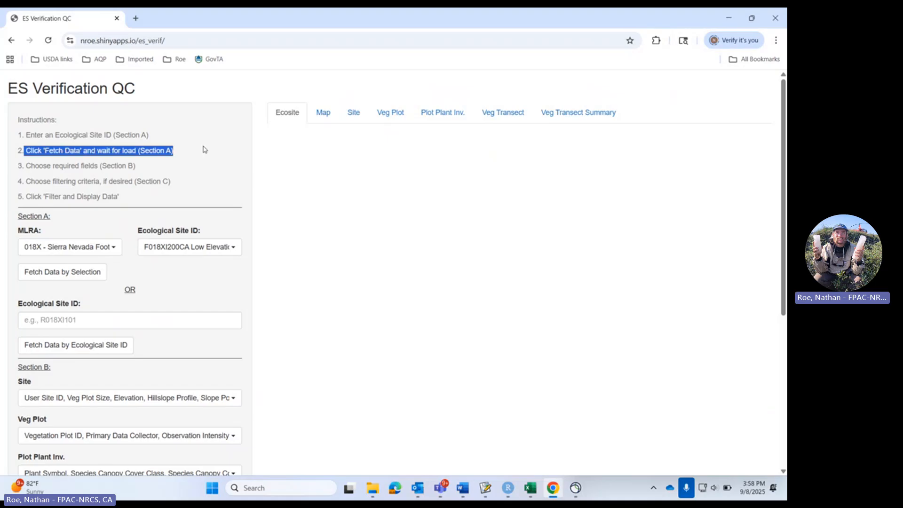
left_click(204, 153)
left_click(62, 273)
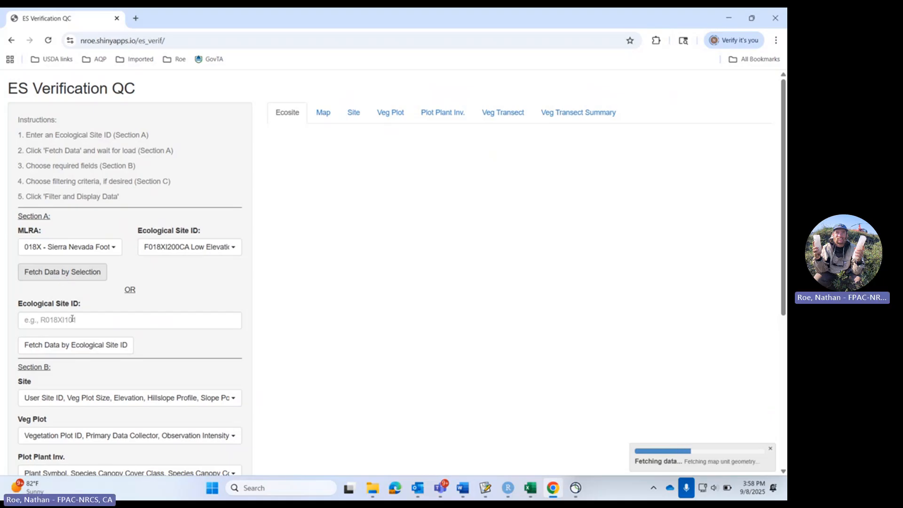
Examine the data-loading notice above the results for the Veg Transect and Veg Transect Summary tables
left_click_drag(23, 305, 84, 306)
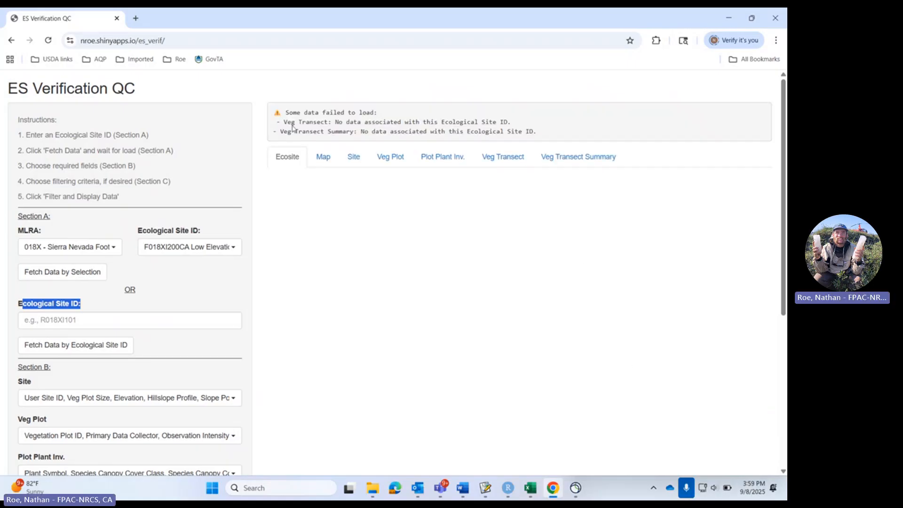
left_click_drag(273, 112, 388, 114)
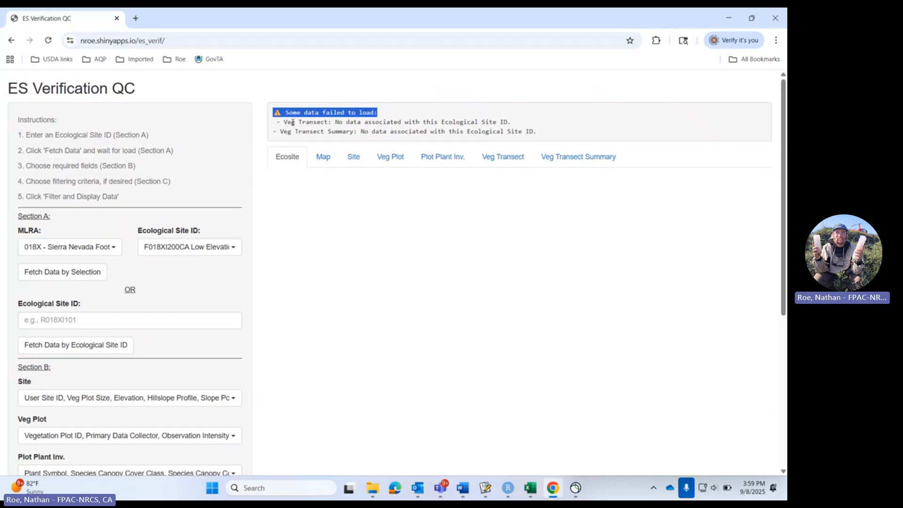
left_click_drag(336, 122, 523, 126)
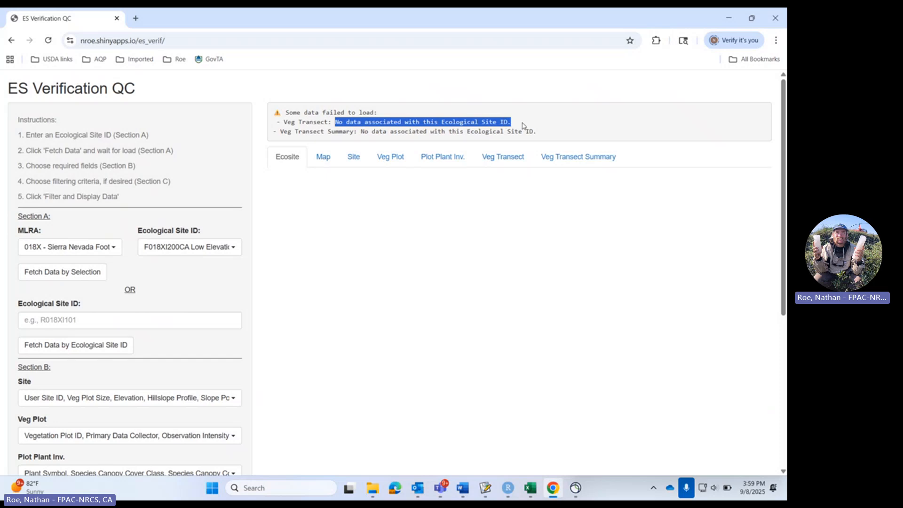
left_click_drag(278, 131, 359, 131)
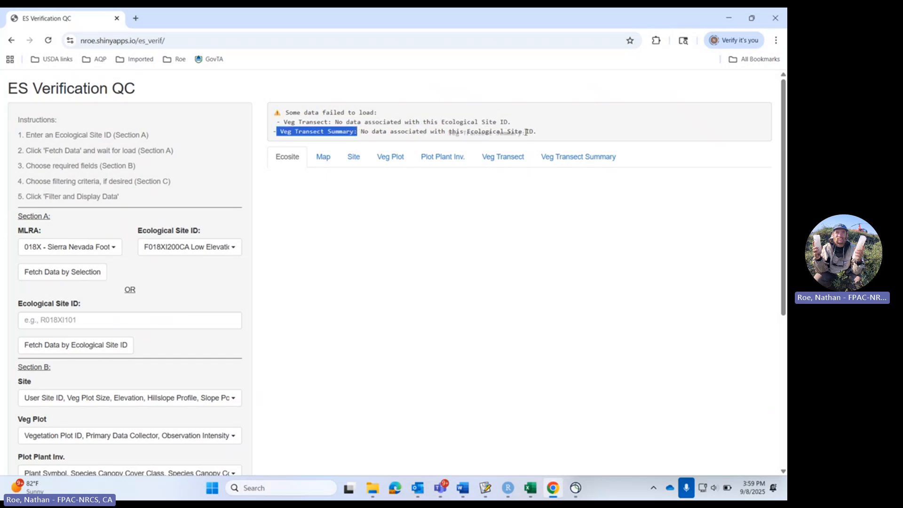
left_click(541, 132)
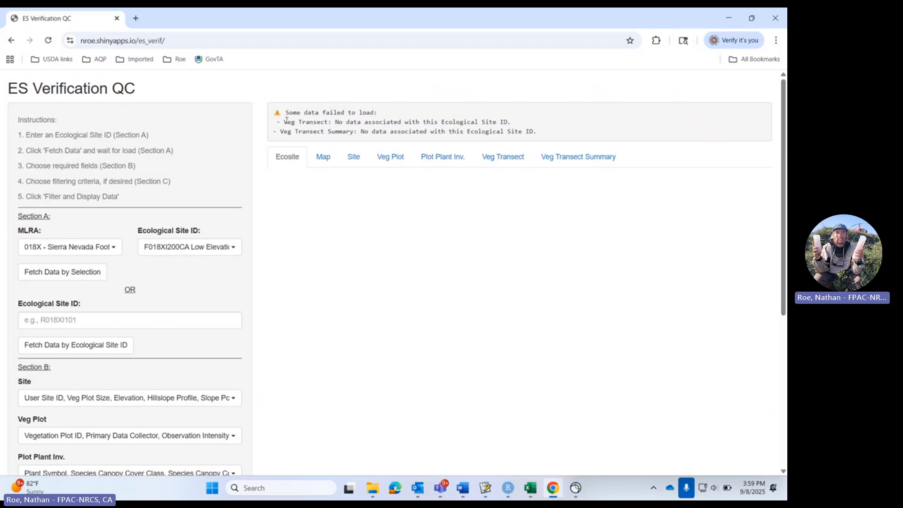
left_click_drag(286, 120, 332, 121)
left_click_drag(278, 132, 353, 132)
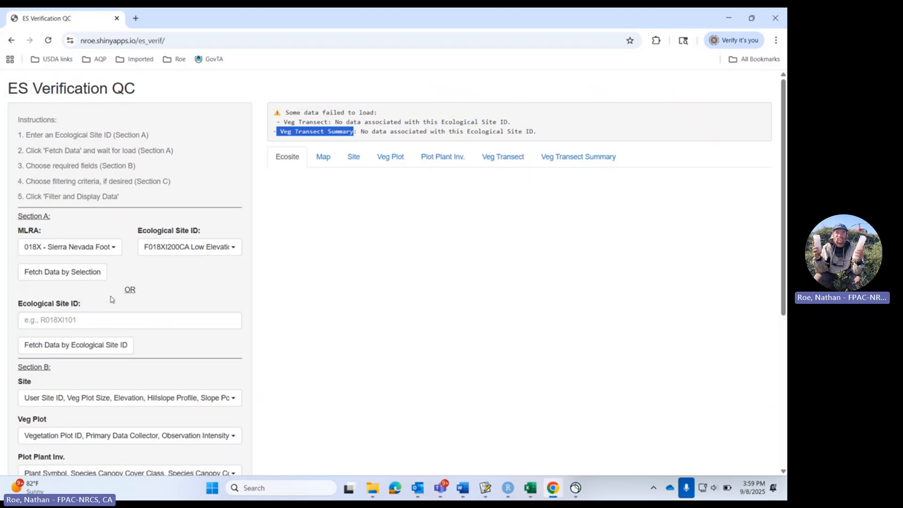
left_click(22, 305)
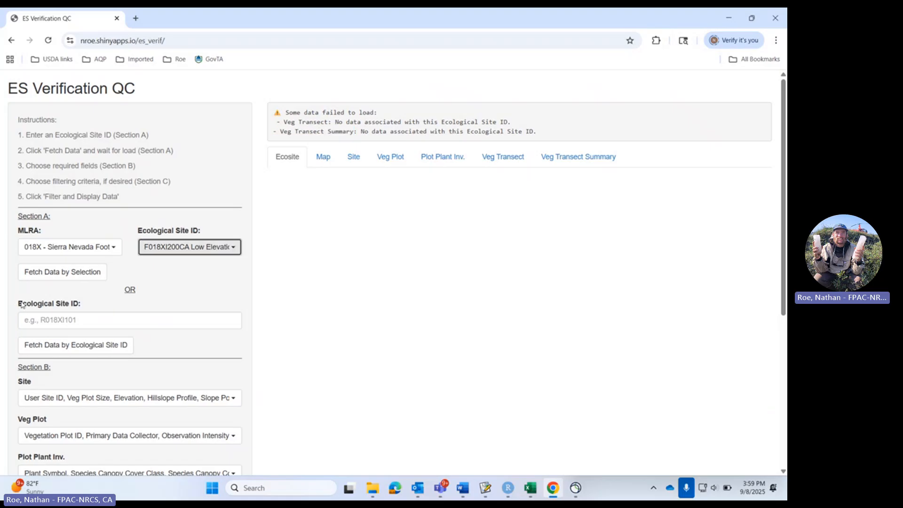
Change the MLRA to 001X - Northern Pacific Coast Range, Foothills, and Valleys
left_click(77, 247)
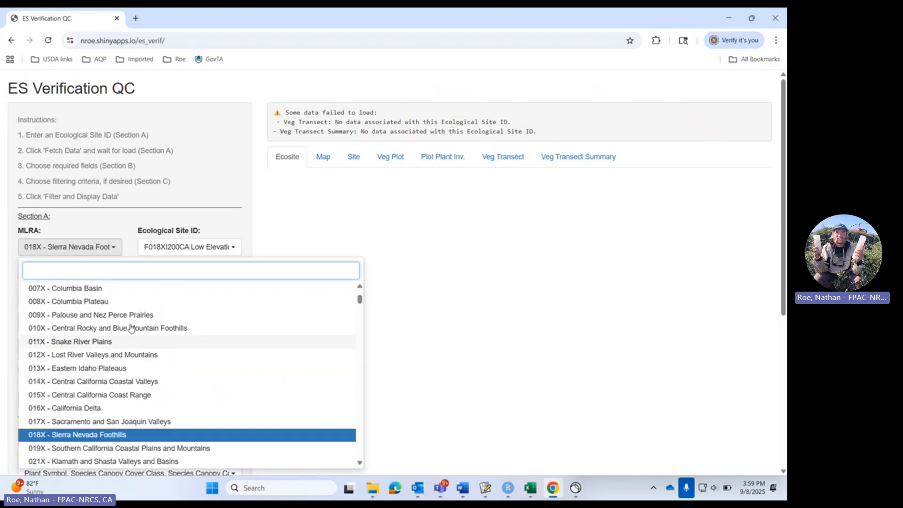
scroll(131, 328, "up", 3)
left_click(122, 288)
left_click(184, 247)
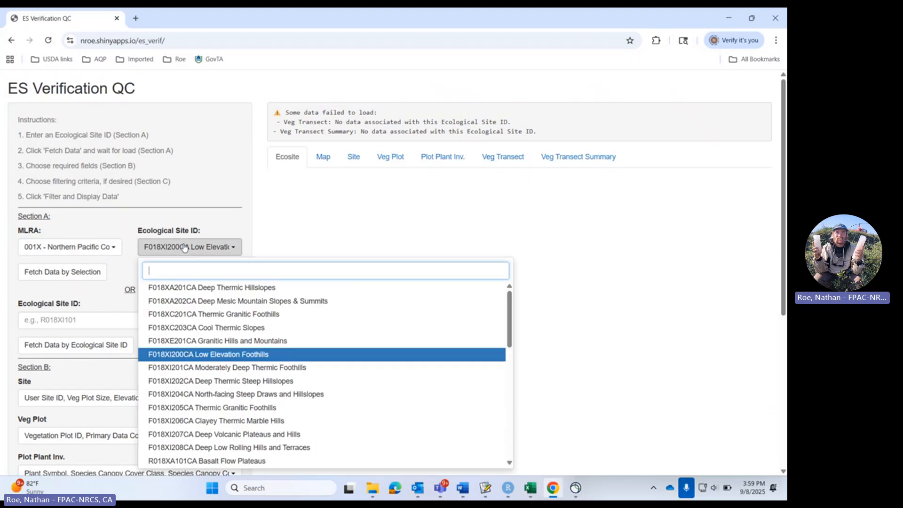
left_click(190, 248)
left_click(204, 248)
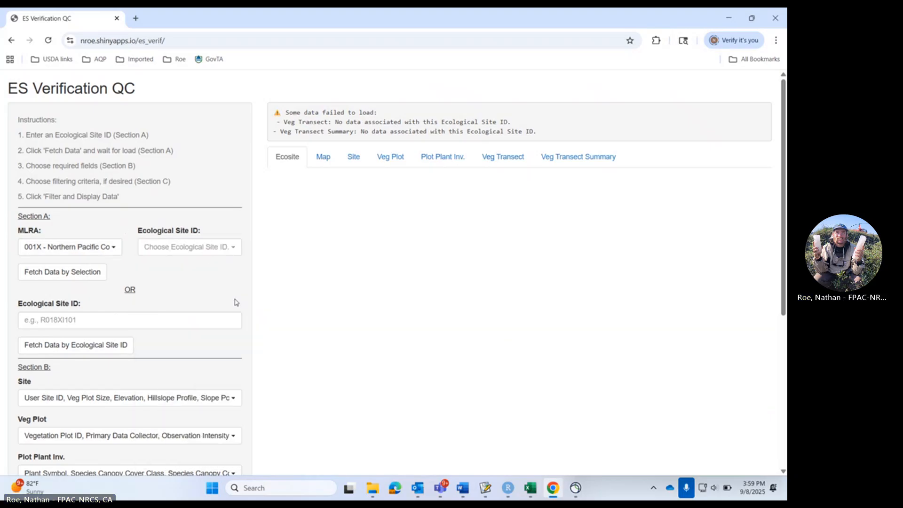
left_click(94, 248)
left_click(92, 294)
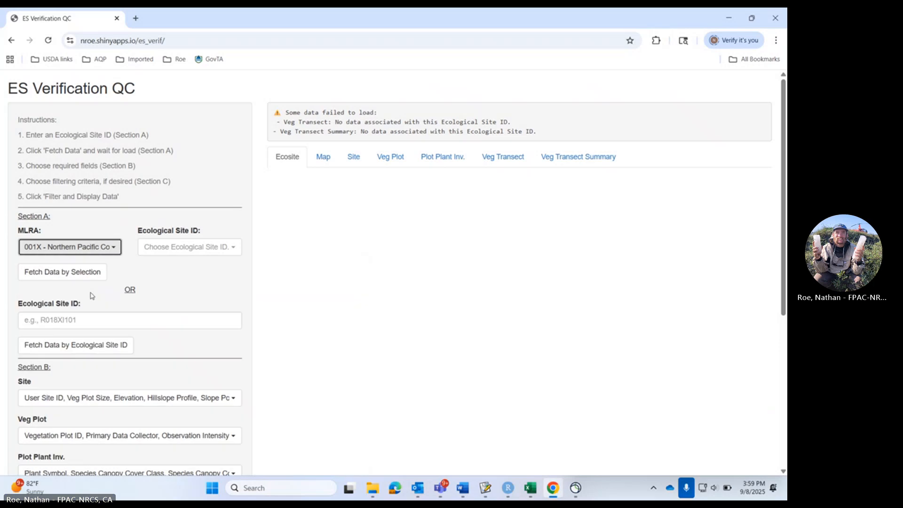
Check which ecological sites are offered for MLRA 001X without choosing one
left_click(210, 250)
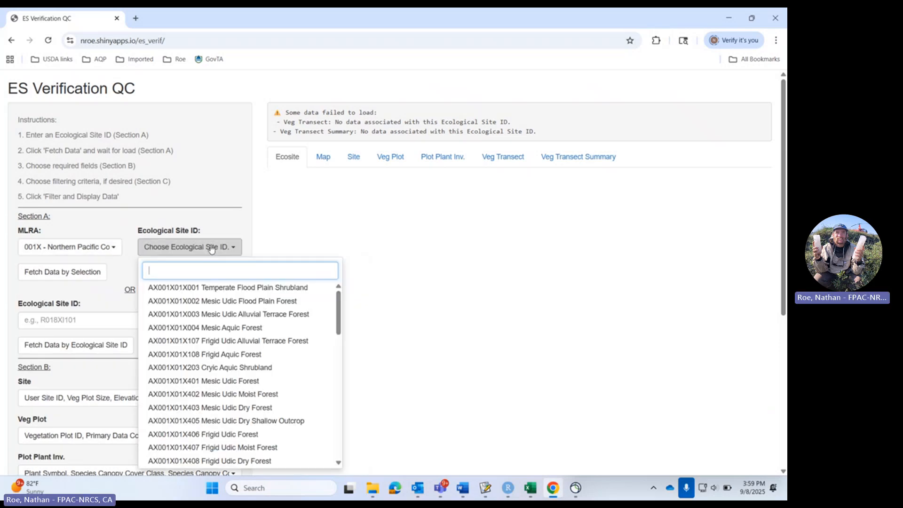
left_click(76, 249)
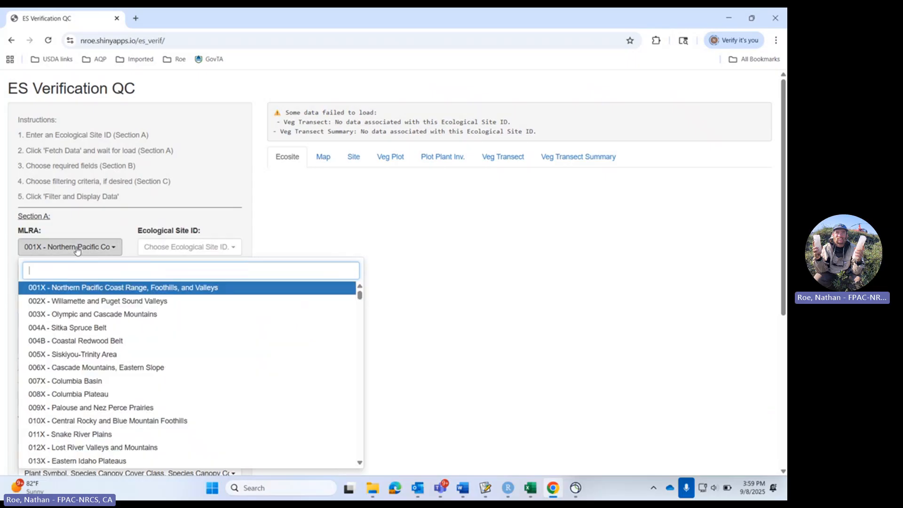
left_click(122, 291)
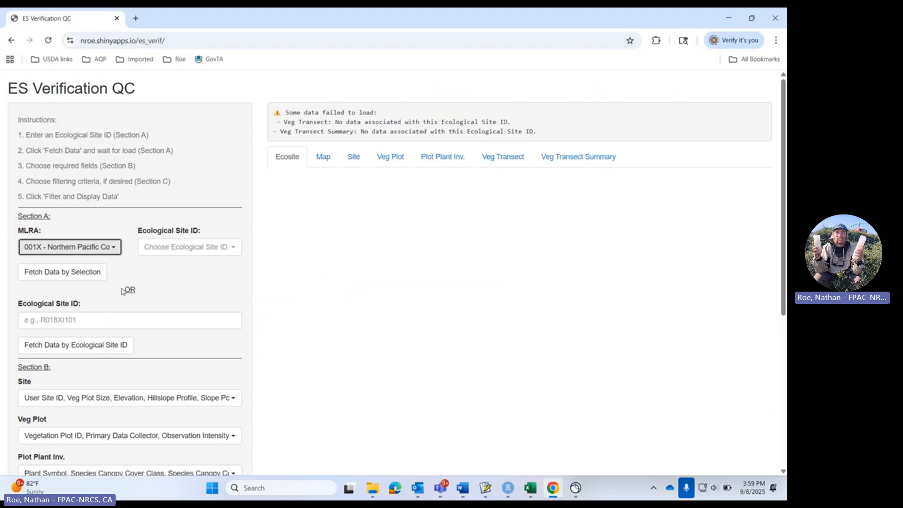
left_click(182, 250)
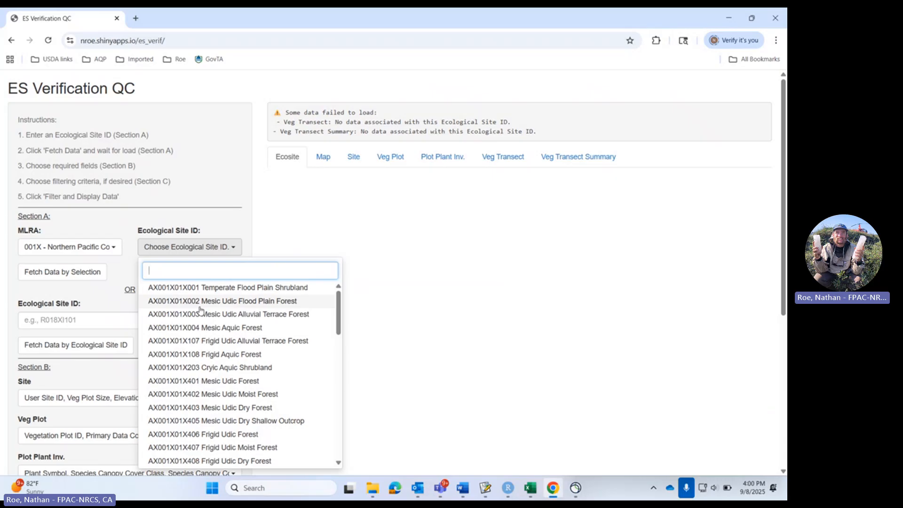
left_click(74, 298)
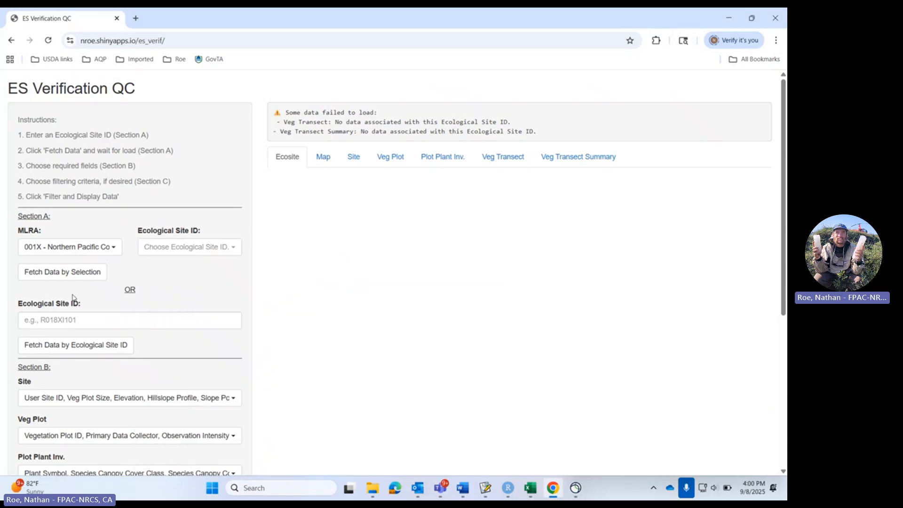
Enter R018XI101CA as the ecological site ID and fetch its data by that ID
left_click(71, 320)
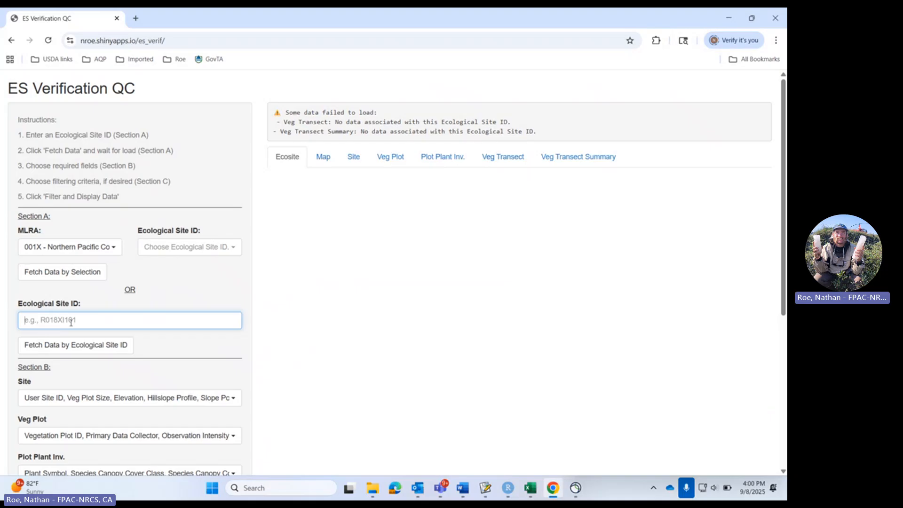
left_click(184, 249)
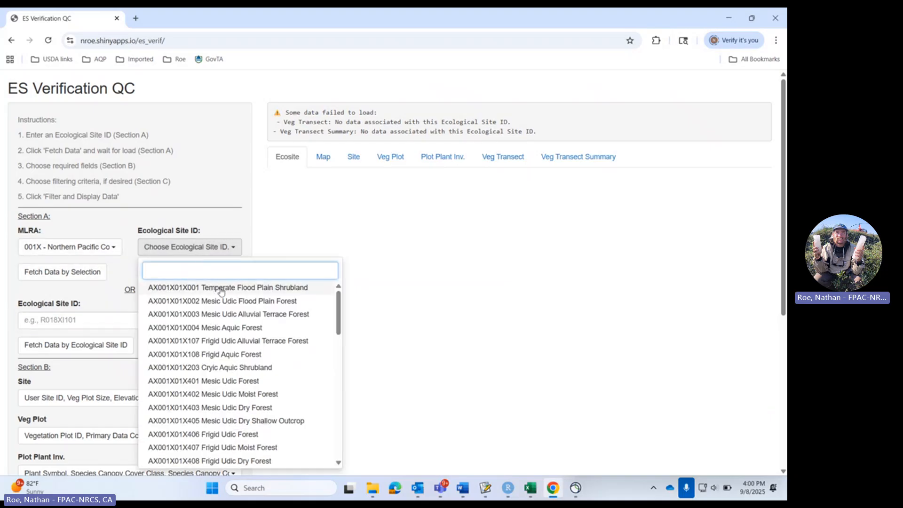
left_click(188, 227)
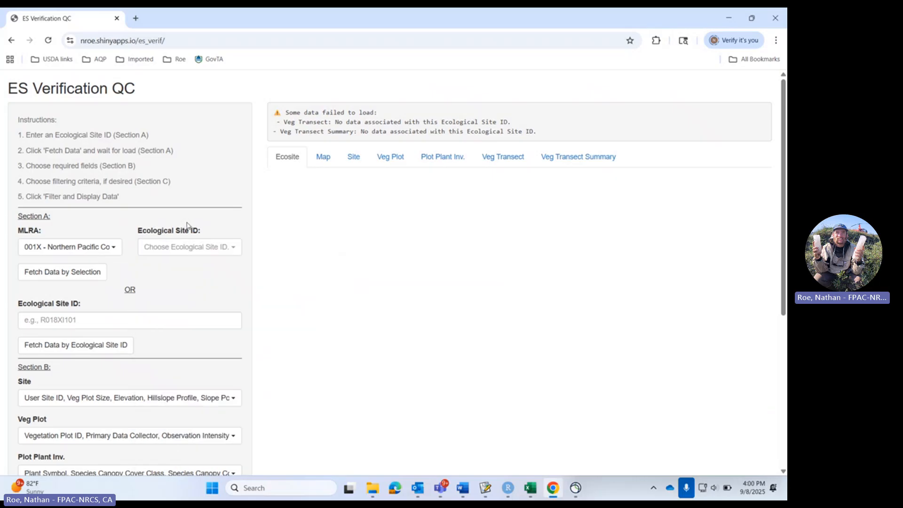
left_click(48, 322)
type("R")
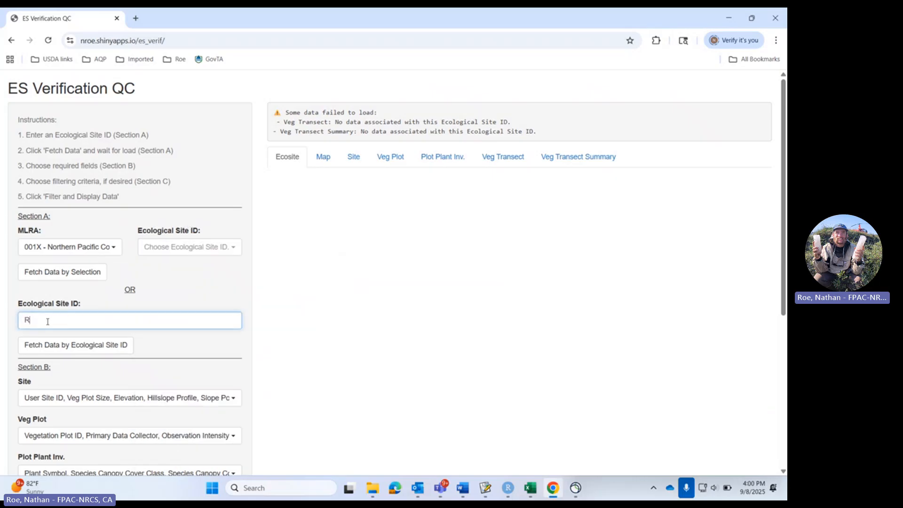
type("018XI101CA")
left_click(88, 347)
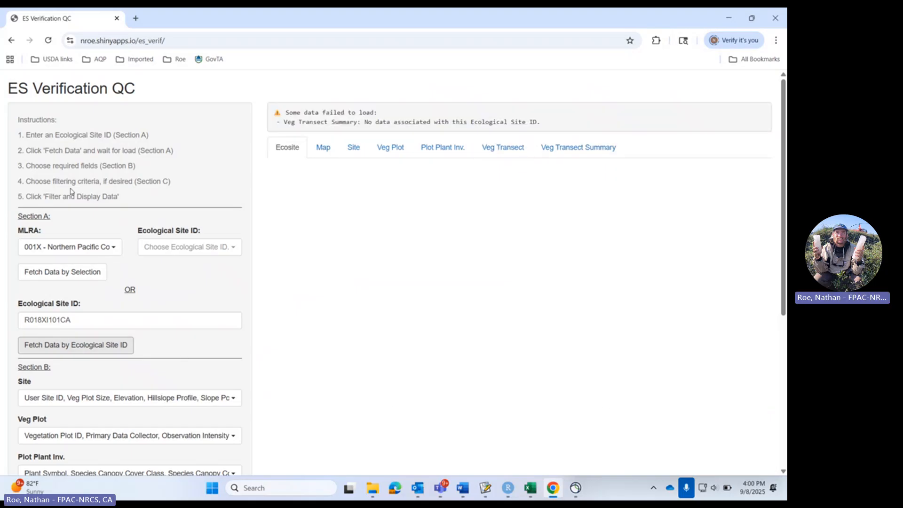
Review the instructions on fetching data, required fields and filtering criteria, plus the Veg Transect Summary loading notice
left_click_drag(31, 150, 188, 157)
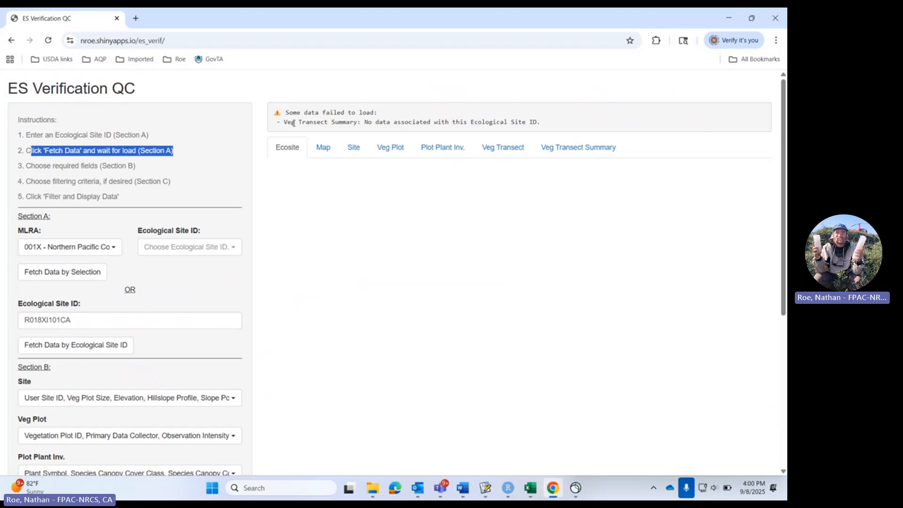
left_click_drag(283, 122, 361, 123)
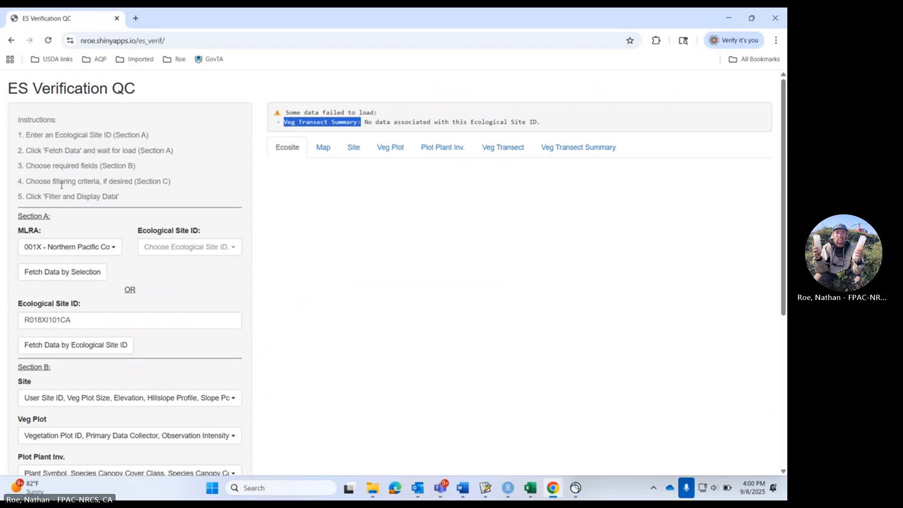
left_click_drag(56, 184, 205, 184)
left_click(201, 187)
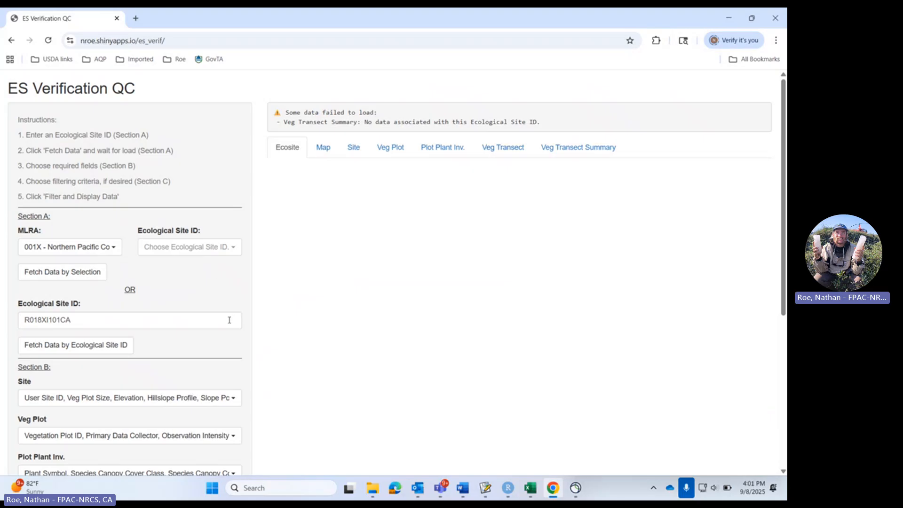
left_click_drag(26, 166, 152, 168)
left_click(152, 168)
left_click_drag(24, 167, 136, 167)
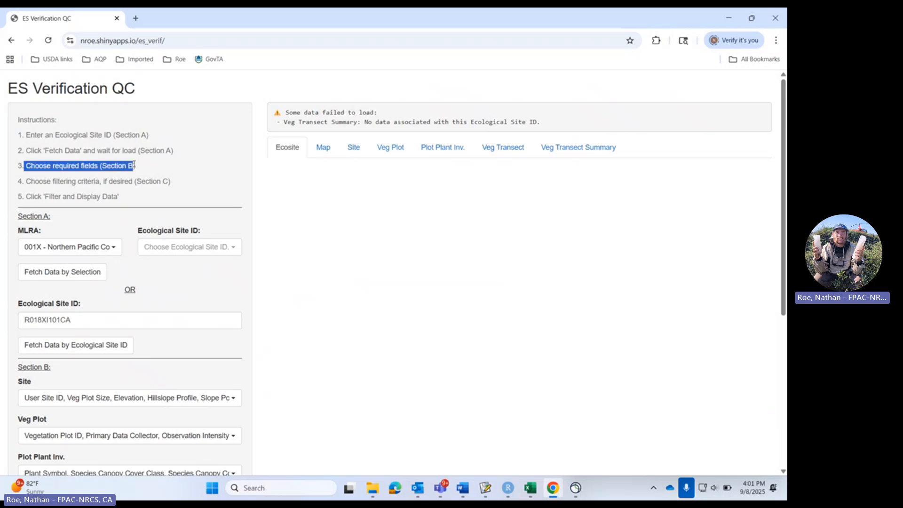
Examine which Site fields in Section B are marked as required and which are not
left_click(13, 377)
scroll(12, 385, "down", 3)
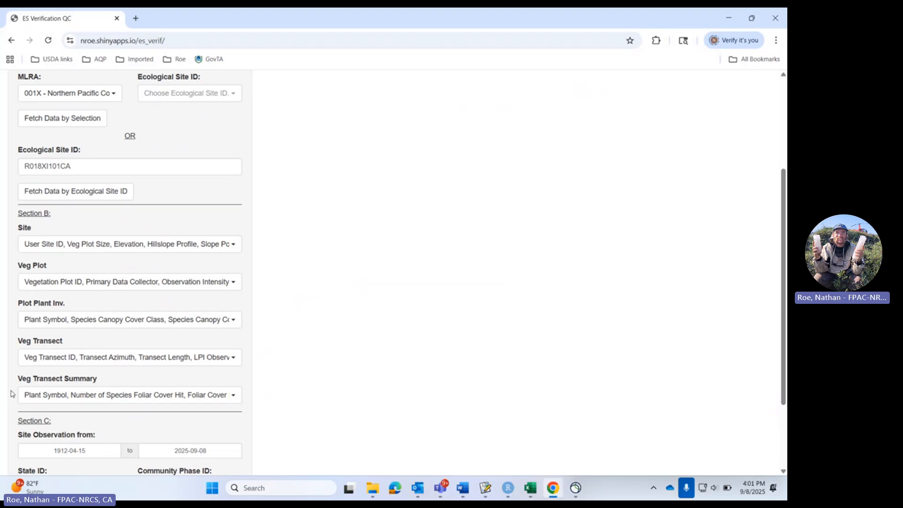
left_click(144, 243)
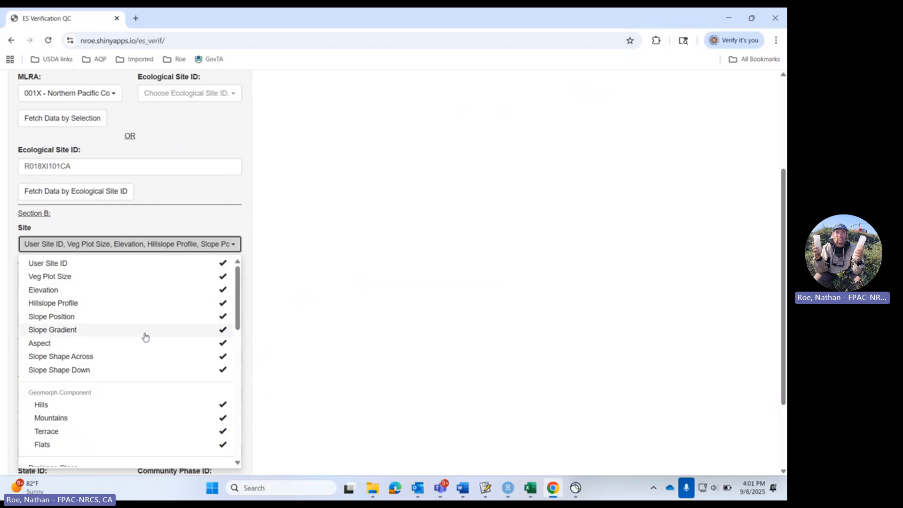
scroll(142, 346, "down", 4)
scroll(142, 346, "down", 5)
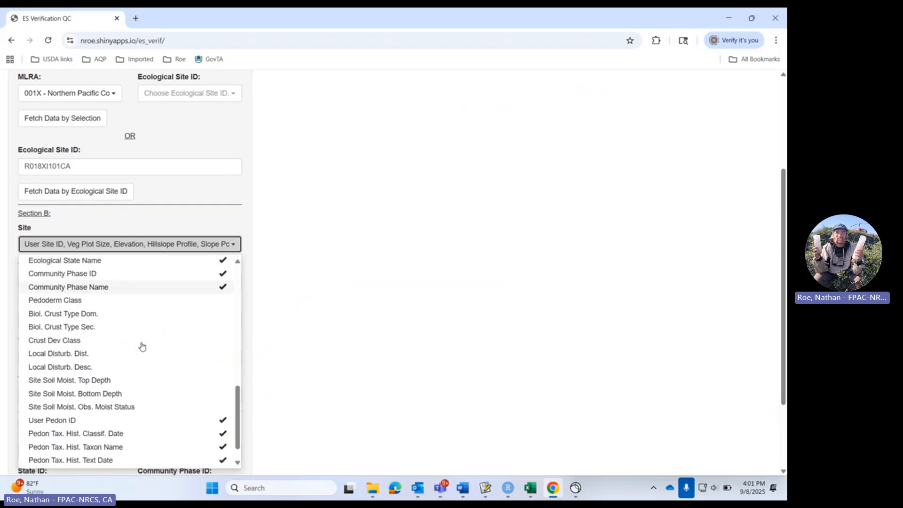
scroll(142, 347, "up", 2)
scroll(142, 347, "up", 7)
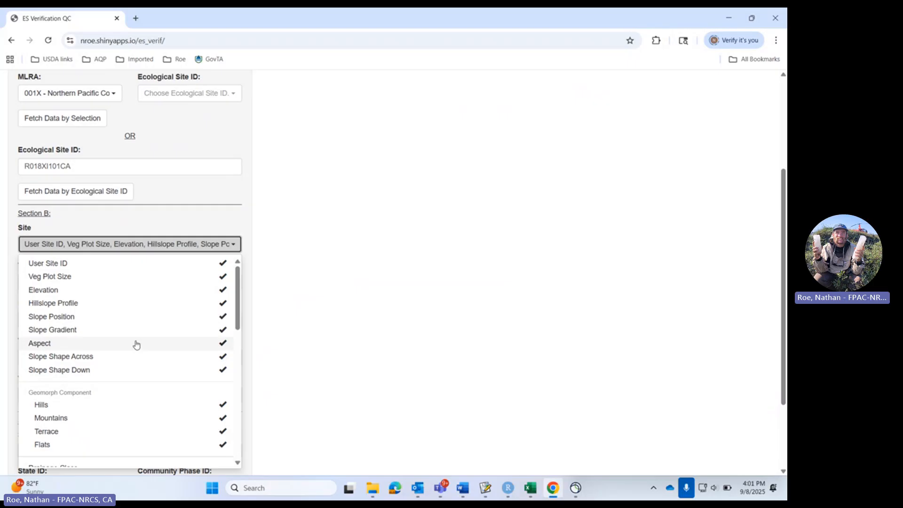
left_click(7, 269)
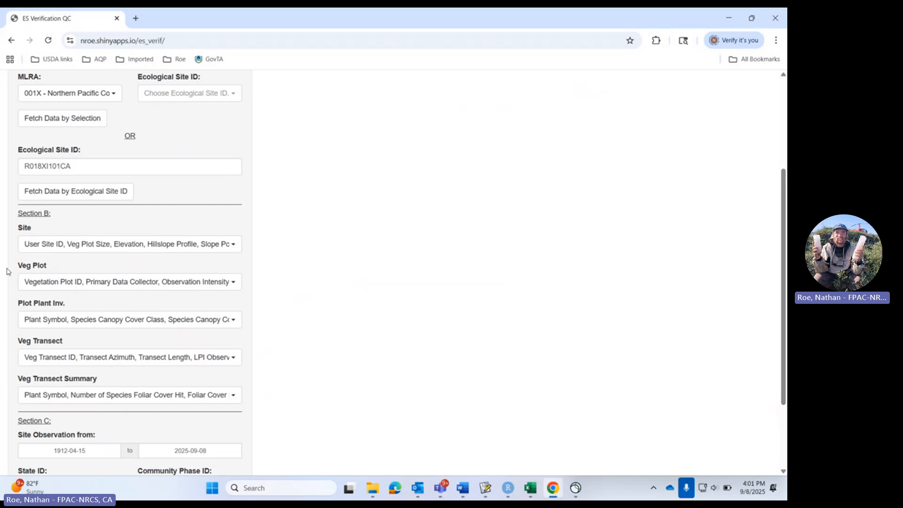
left_click(54, 245)
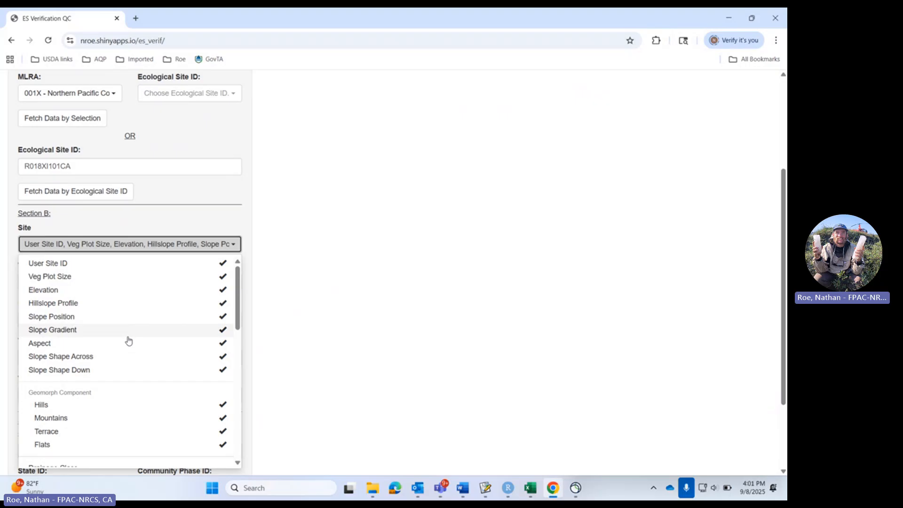
scroll(128, 340, "down", 5)
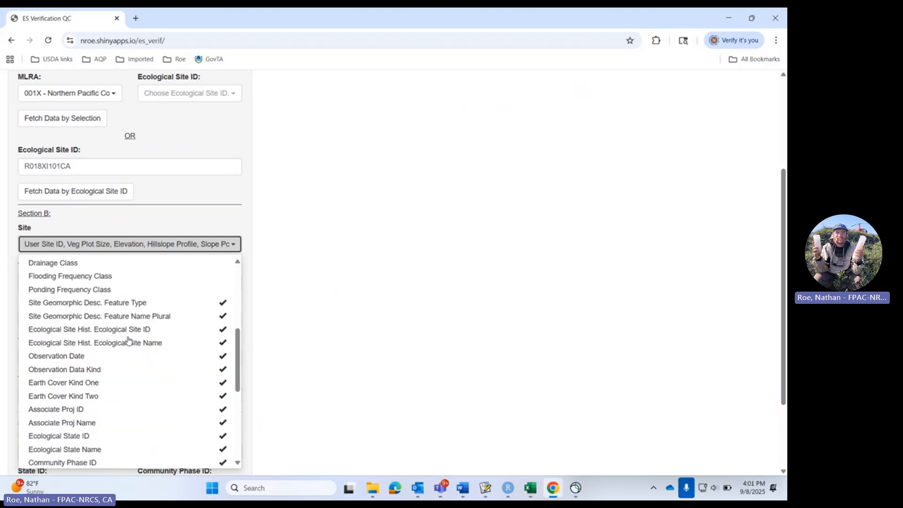
scroll(128, 341, "down", 1)
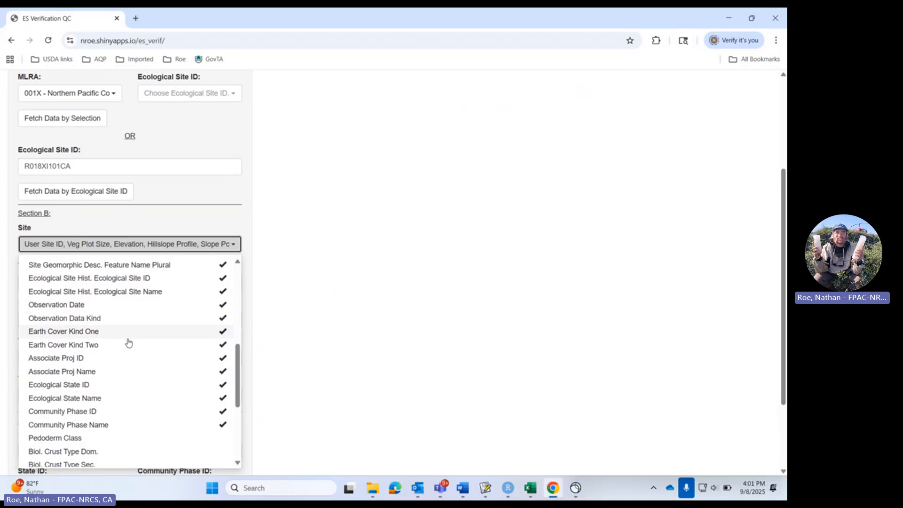
scroll(129, 343, "up", 6)
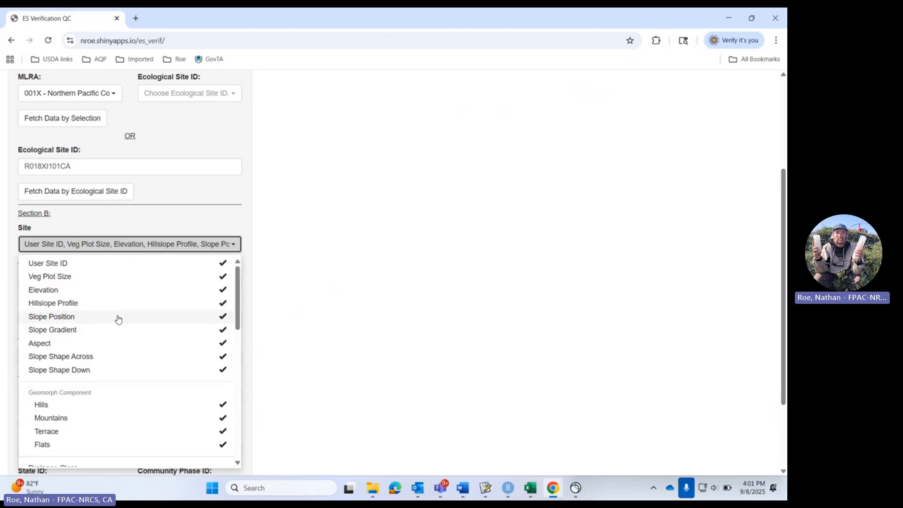
Remove Elevation, Hillslope Profile, Slope Position and Slope Gradient from the required Site fields
left_click(84, 291)
left_click(80, 305)
left_click(78, 316)
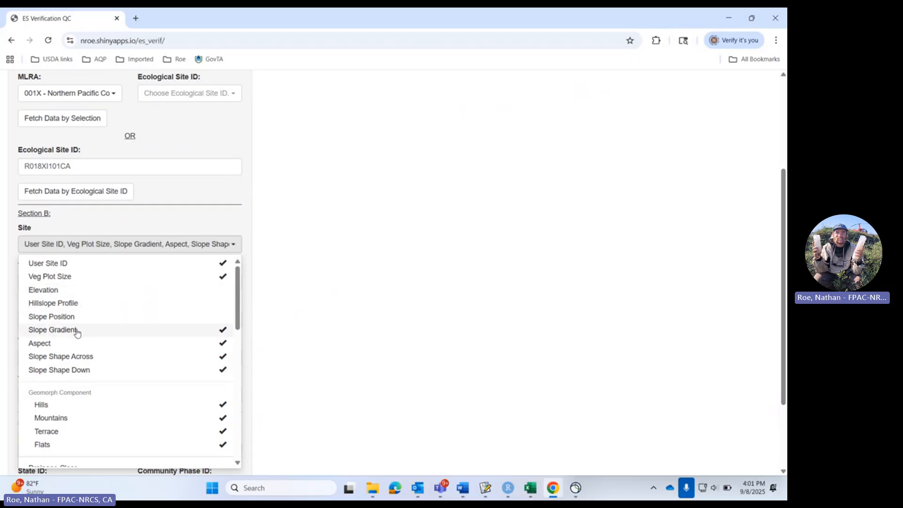
left_click(79, 330)
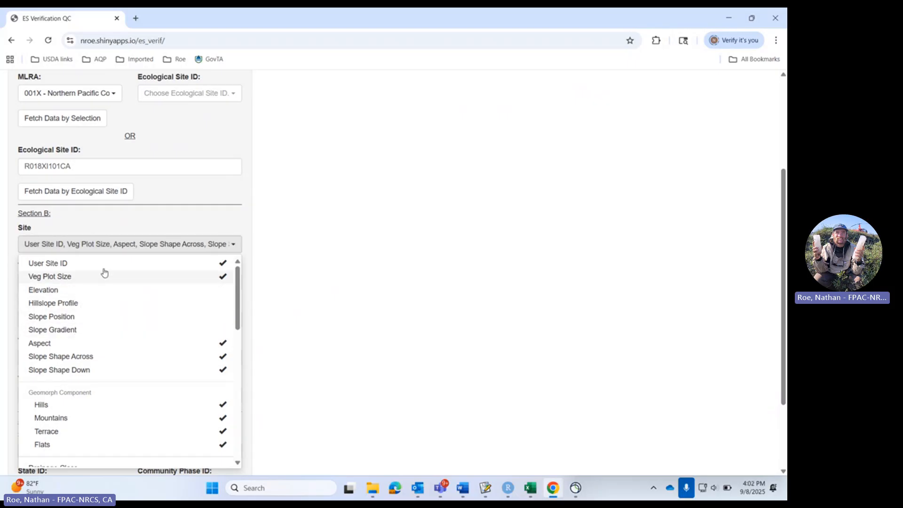
left_click(128, 216)
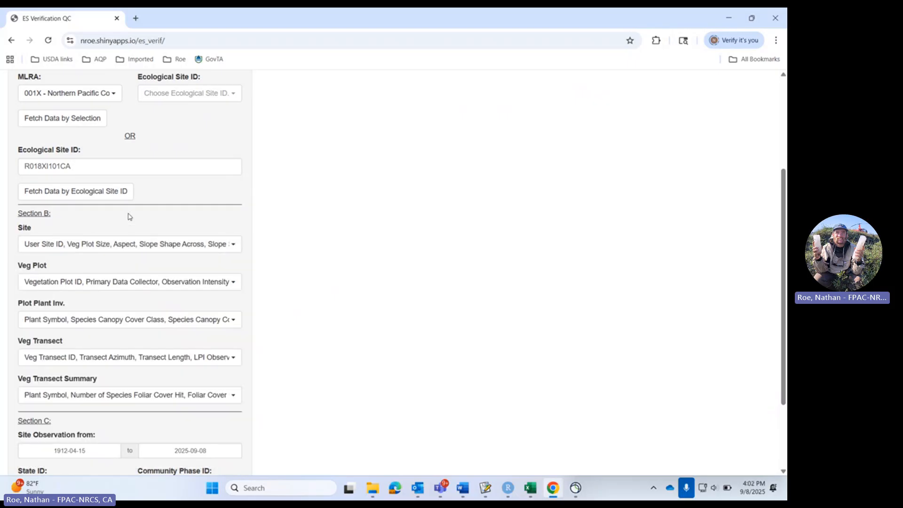
Look over the Veg Plot fields, and remove AK Stratum Cover Class and Plant Type Group from the required Plot Plant Inv. fields
left_click(186, 284)
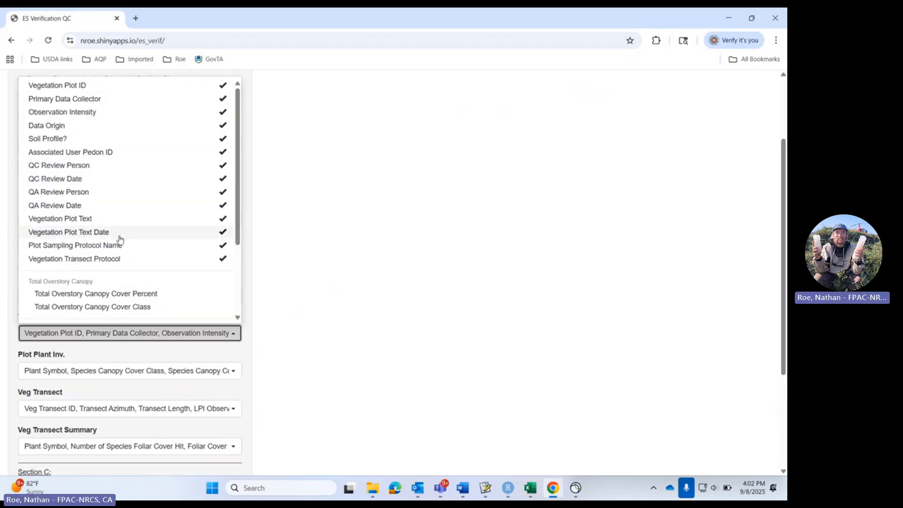
left_click(137, 371)
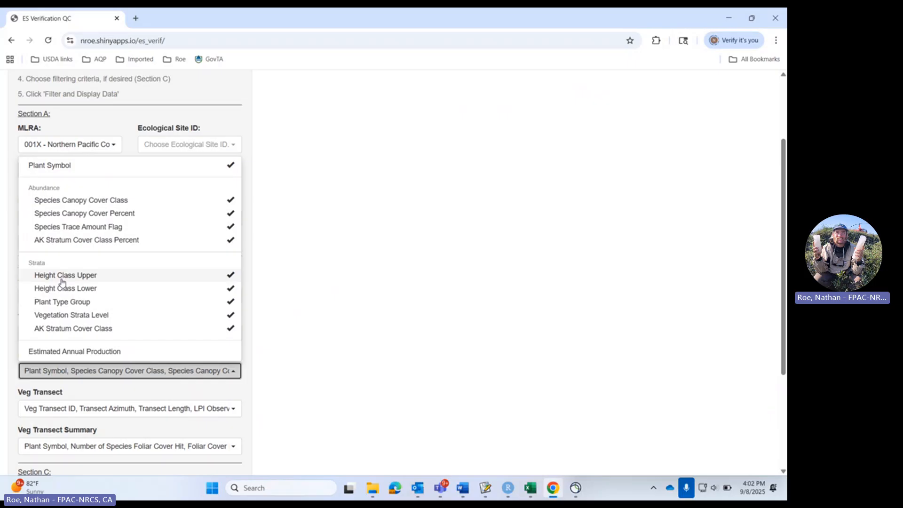
left_click(81, 331)
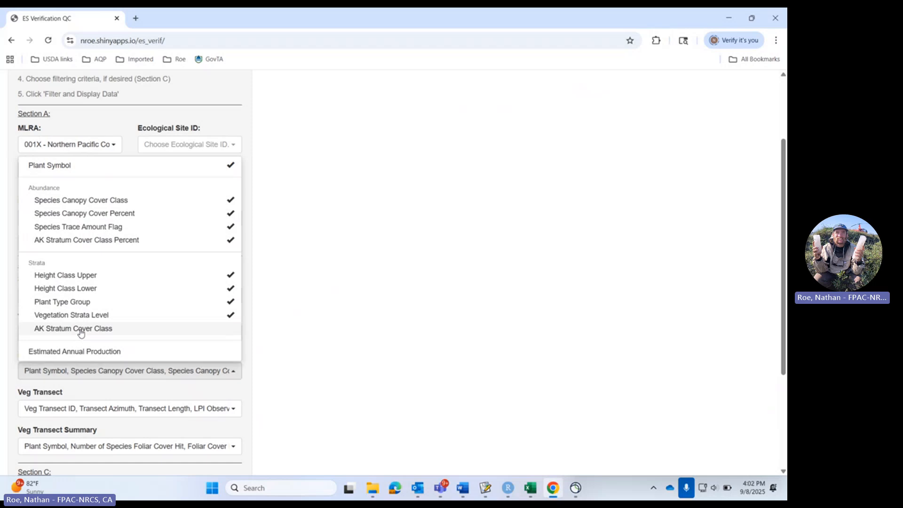
left_click(73, 305)
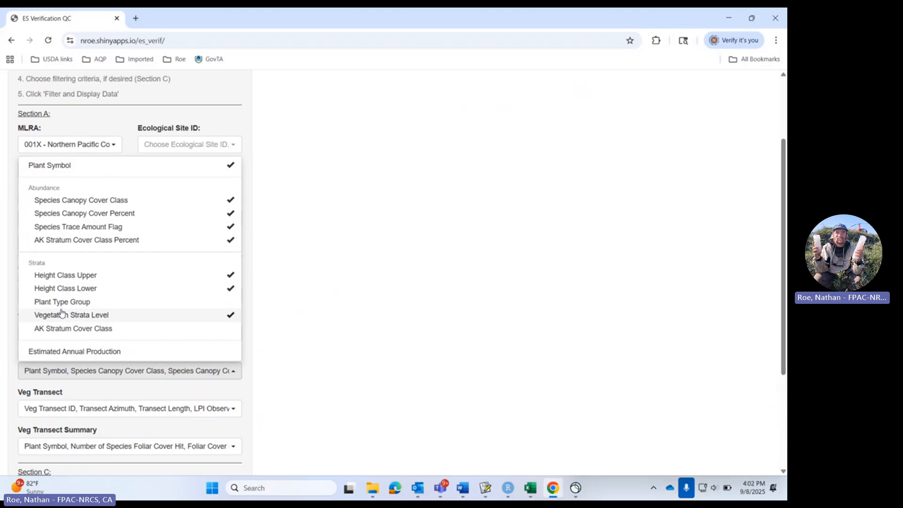
left_click(9, 307)
Review the filtering instruction and the Section C criteria: observation dates, State ID, Community Phase ID and User Site ID
scroll(22, 314, "up", 3)
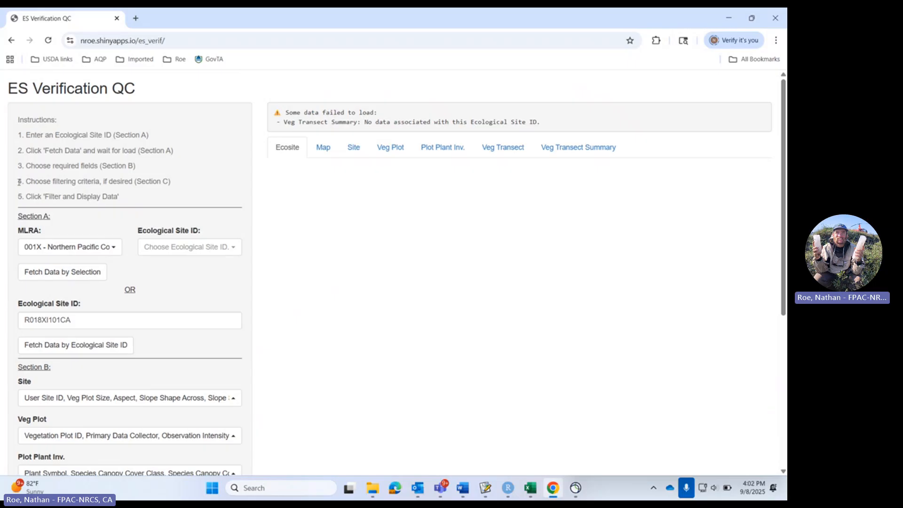
left_click_drag(17, 181, 195, 184)
left_click(203, 186)
scroll(206, 197, "down", 5)
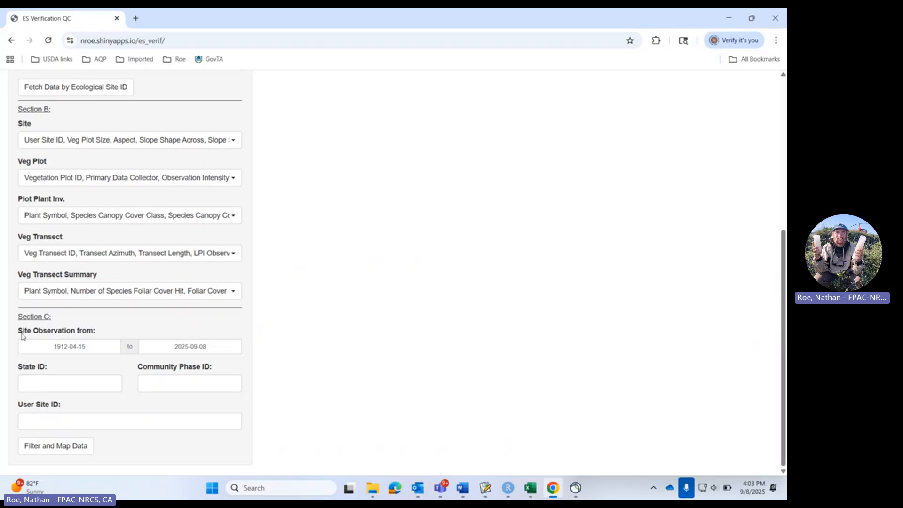
left_click_drag(18, 317, 54, 317)
left_click(109, 319)
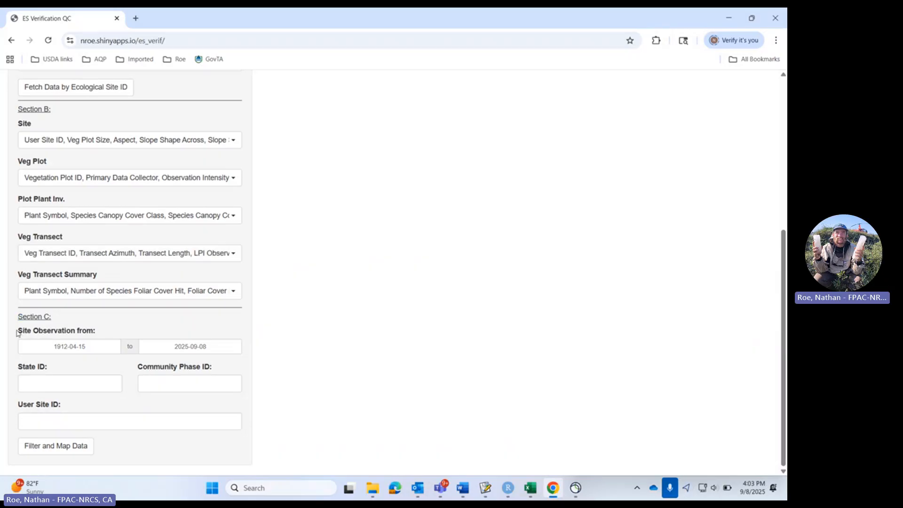
left_click_drag(19, 334, 105, 331)
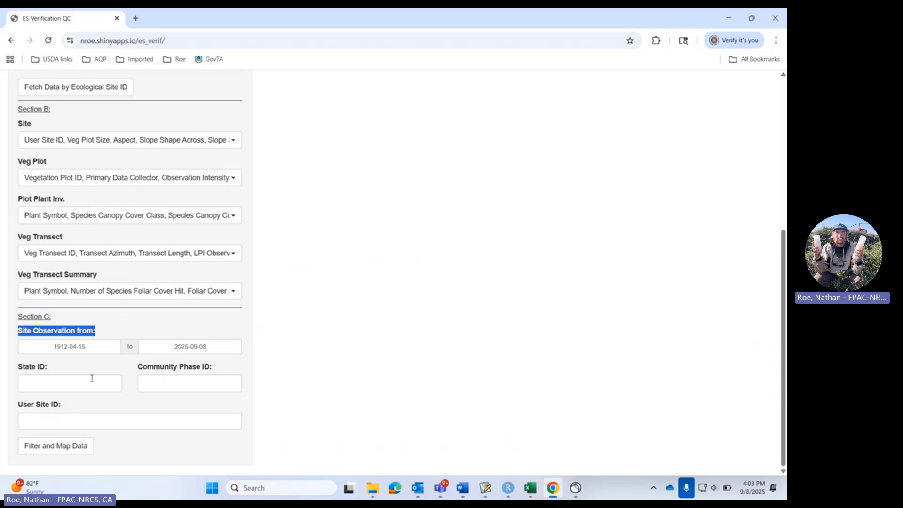
left_click_drag(22, 367, 48, 369)
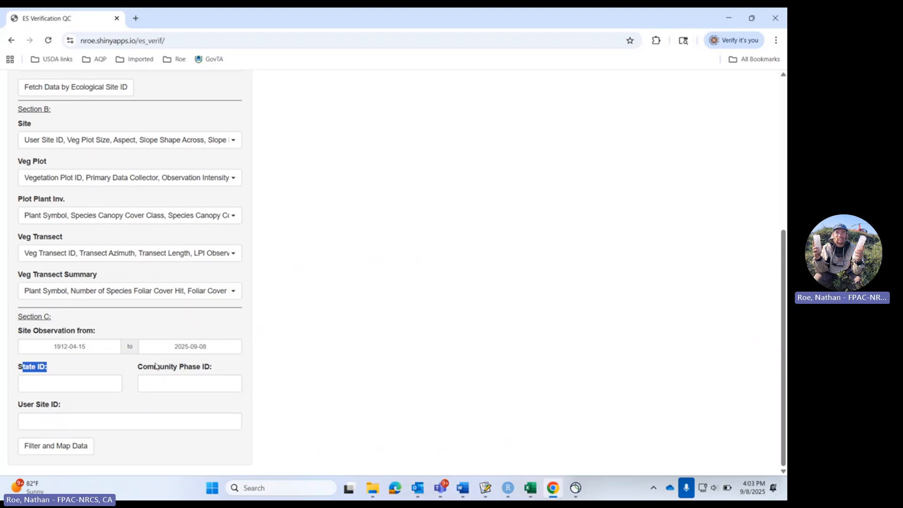
left_click_drag(147, 368, 204, 368)
left_click_drag(27, 407, 72, 407)
left_click(69, 407)
Check the fifth instruction, and filter and map the fetched data without adding Section C criteria
left_click(67, 449)
scroll(324, 383, "up", 5)
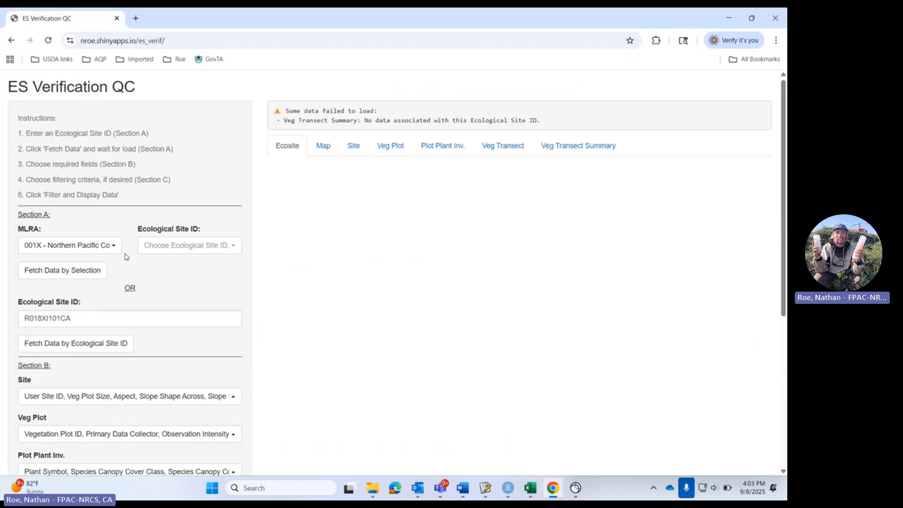
triple_click(17, 196)
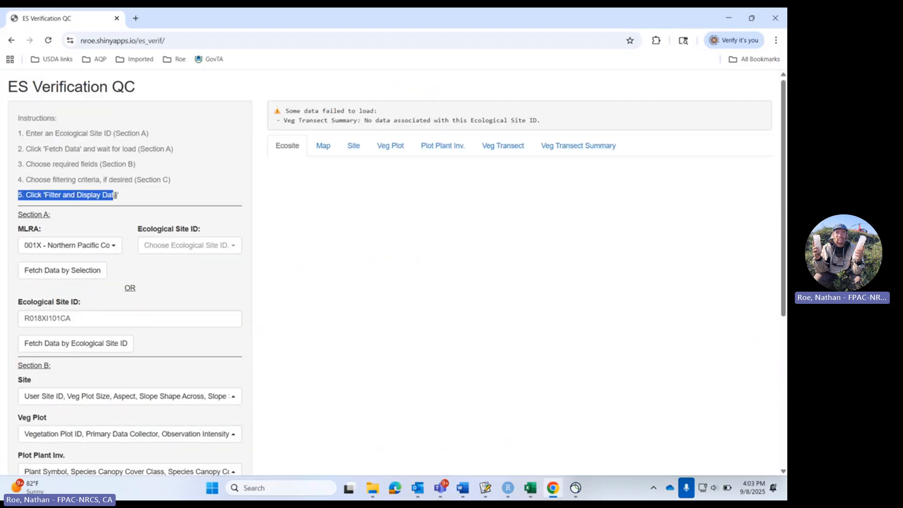
left_click(165, 197)
scroll(163, 208, "down", 5)
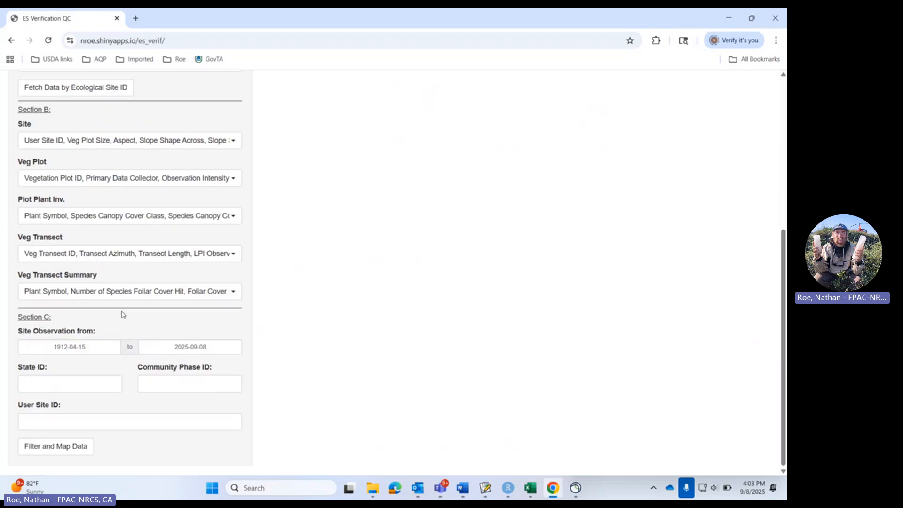
left_click(70, 452)
scroll(449, 337, "up", 4)
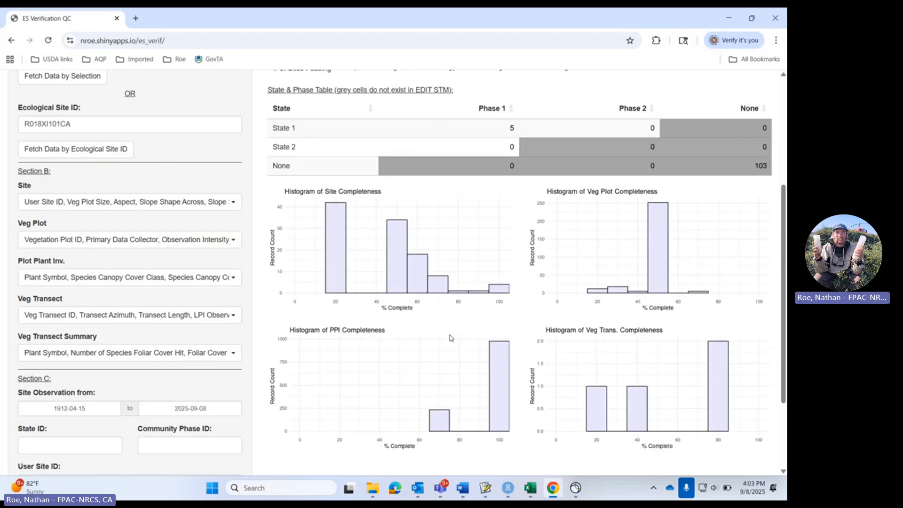
scroll(446, 337, "up", 1)
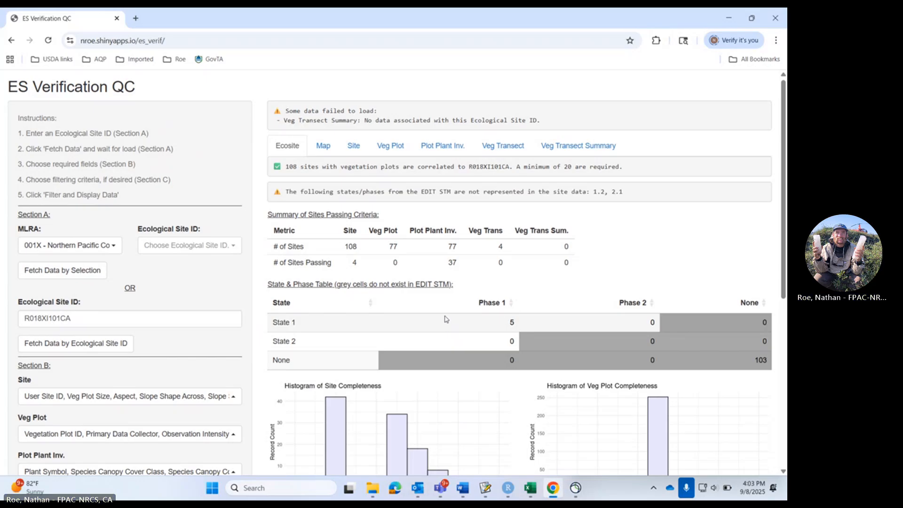
Read the Ecosite message on sites with vegetation plots correlated to R018XI101CA and the required minimum, closing the stray login page
scroll(426, 325, "down", 1)
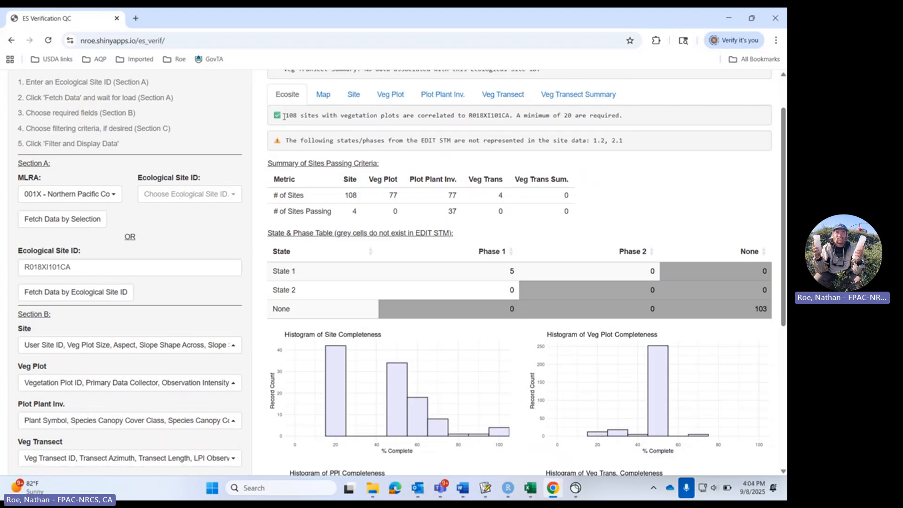
left_click_drag(290, 115, 632, 119)
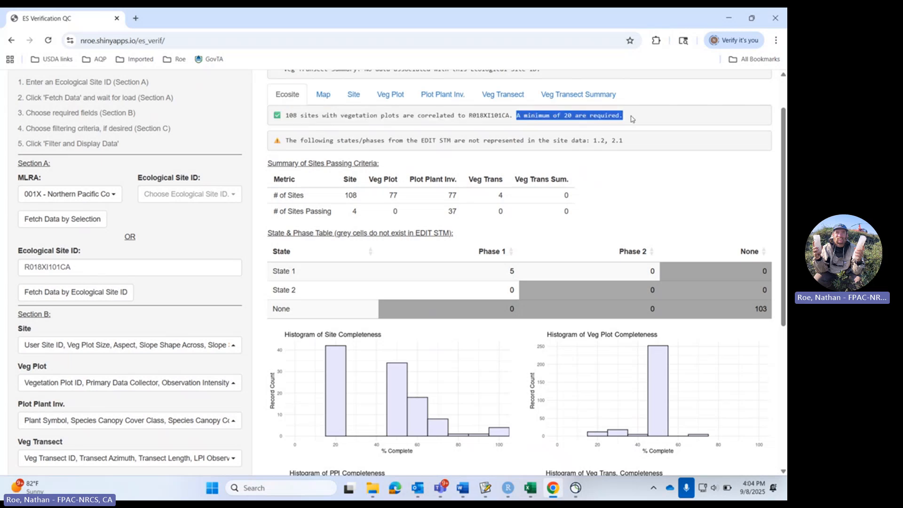
left_click(630, 117)
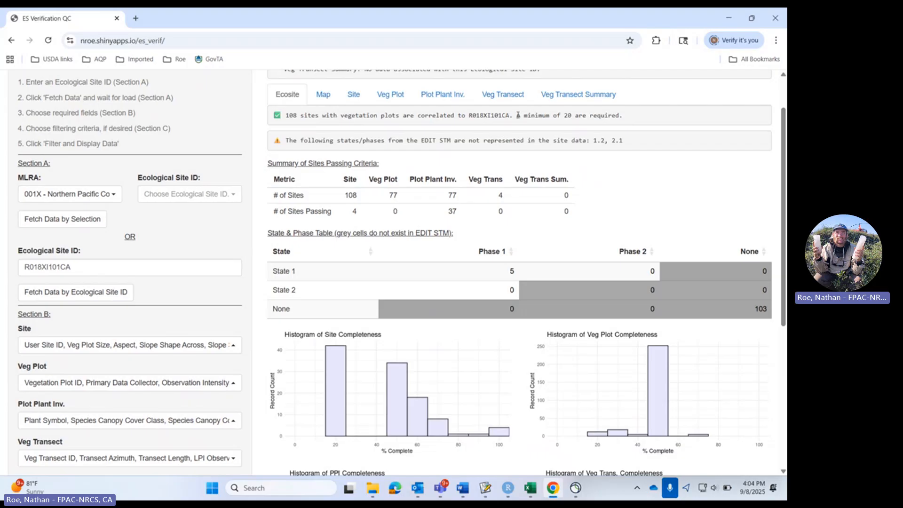
left_click_drag(518, 115, 636, 114)
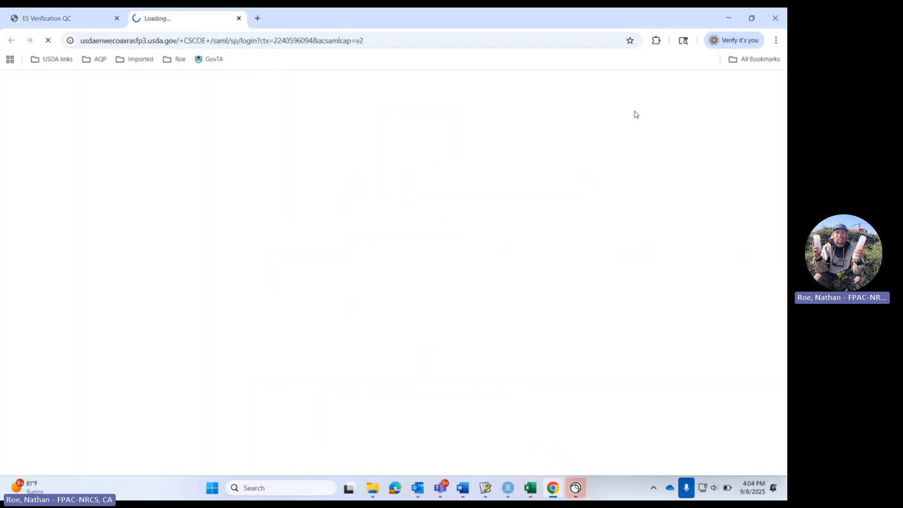
left_click(238, 19)
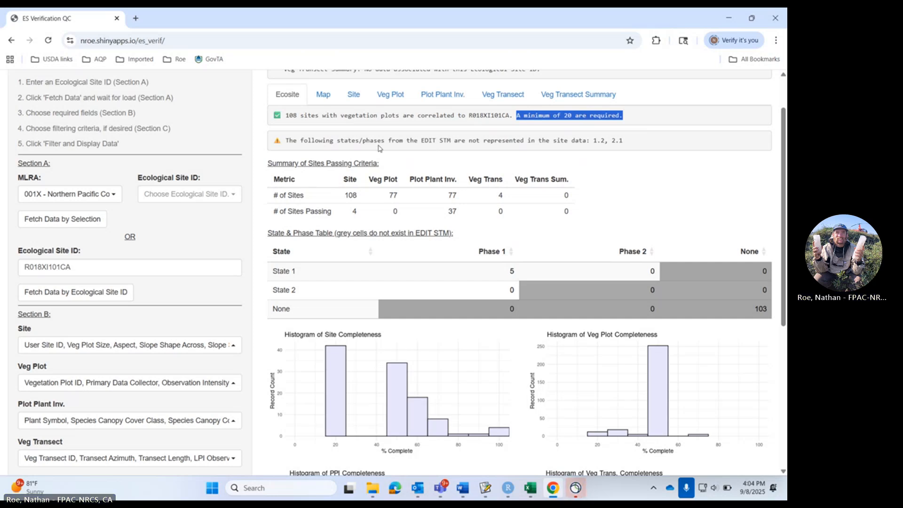
left_click(359, 138)
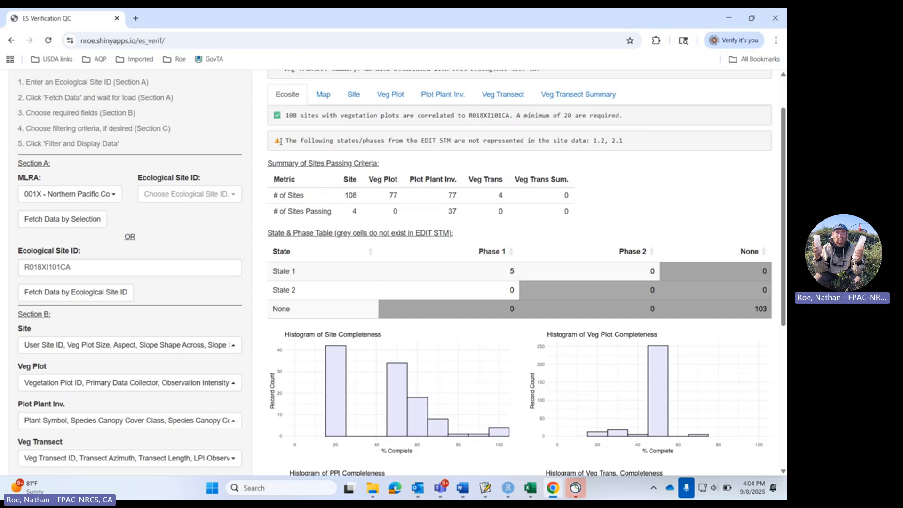
Read the warning on which EDIT STM states and phases are missing from the site data
left_click_drag(280, 141, 625, 142)
left_click(614, 142)
left_click(647, 145)
left_click_drag(594, 141, 652, 144)
left_click(647, 143)
Review the Summary of Sites Passing Criteria alongside the required Site fields chosen in Section B
left_click_drag(272, 163, 400, 166)
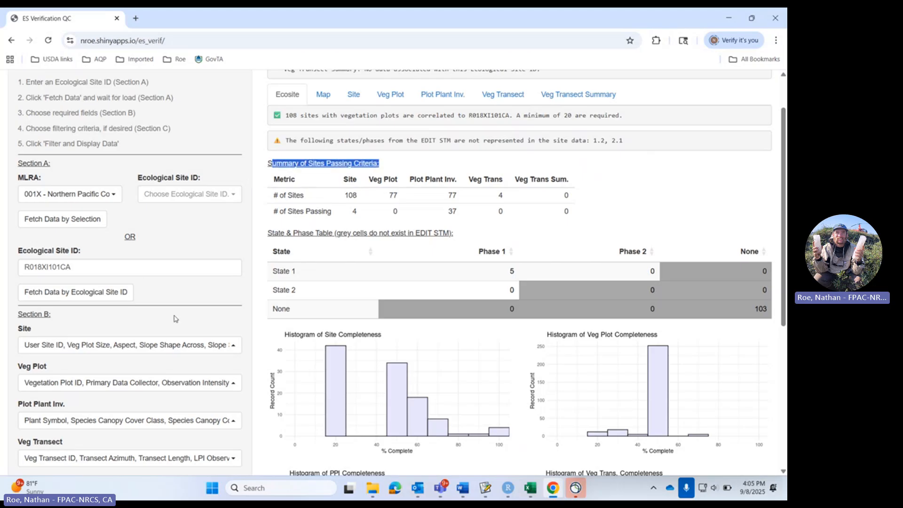
scroll(180, 335, "down", 1)
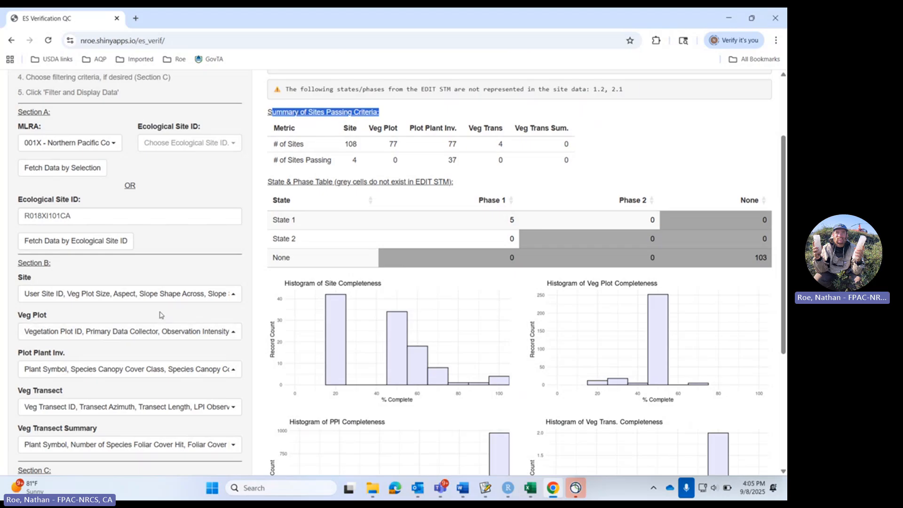
left_click(150, 295)
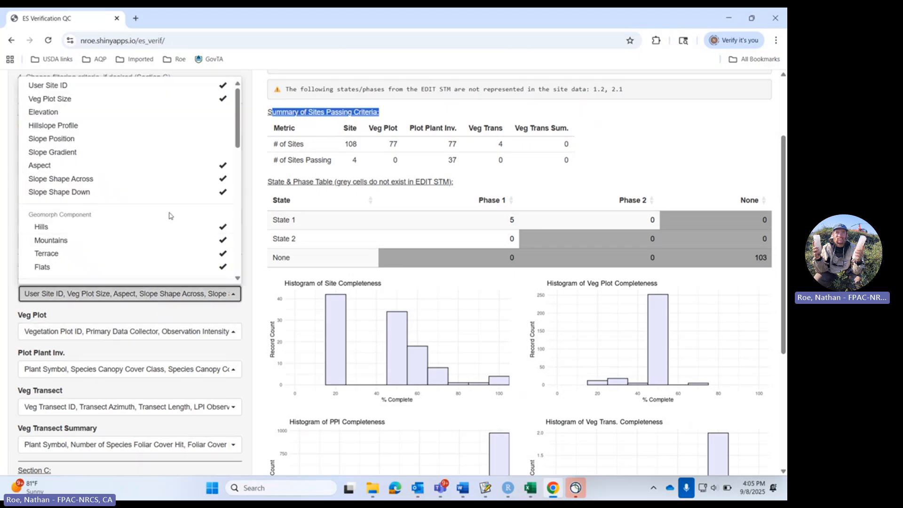
left_click(678, 131)
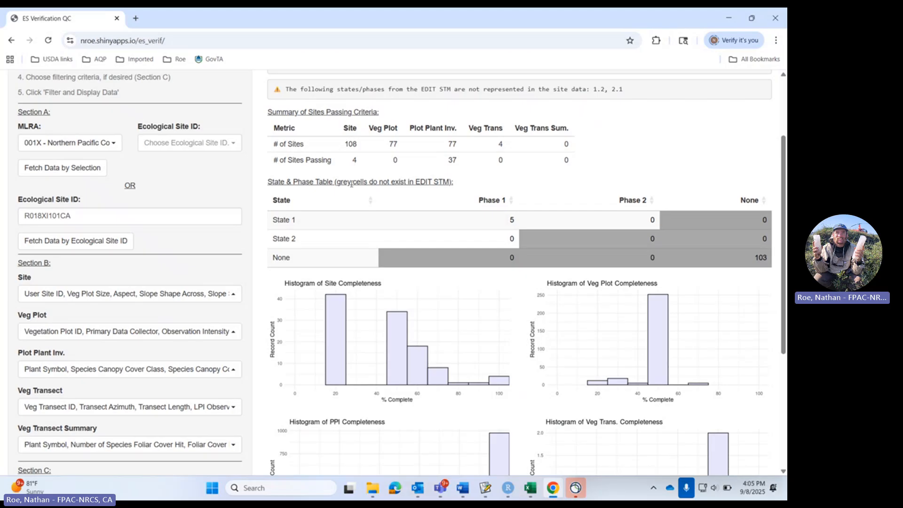
left_click(157, 292)
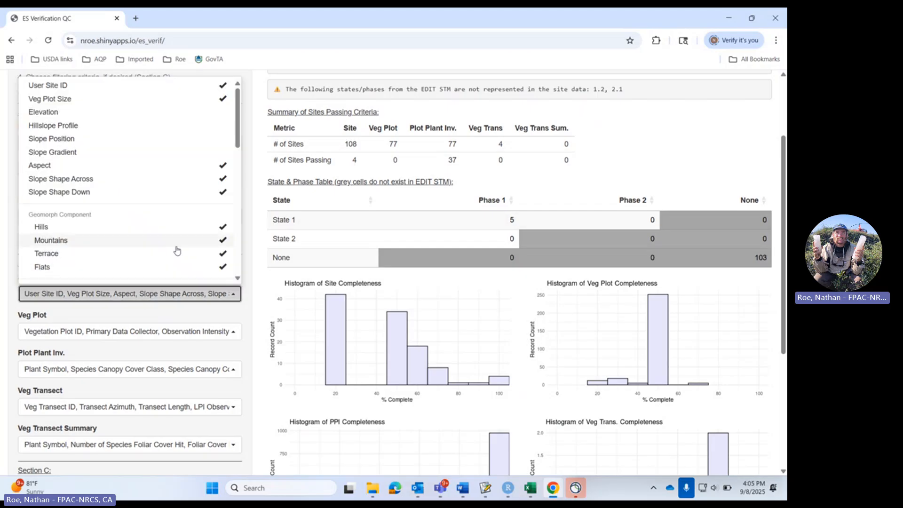
scroll(177, 240, "up", 1)
scroll(177, 240, "down", 2)
Compare the total and passing site counts for Site, Veg Plot and Plot Plant Inv. in the summary table
left_click_drag(344, 196, 368, 198)
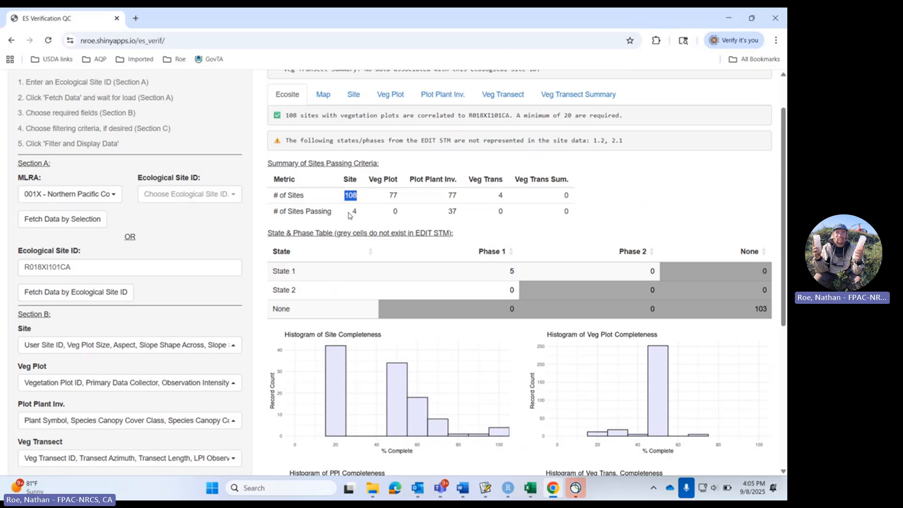
double_click(354, 212)
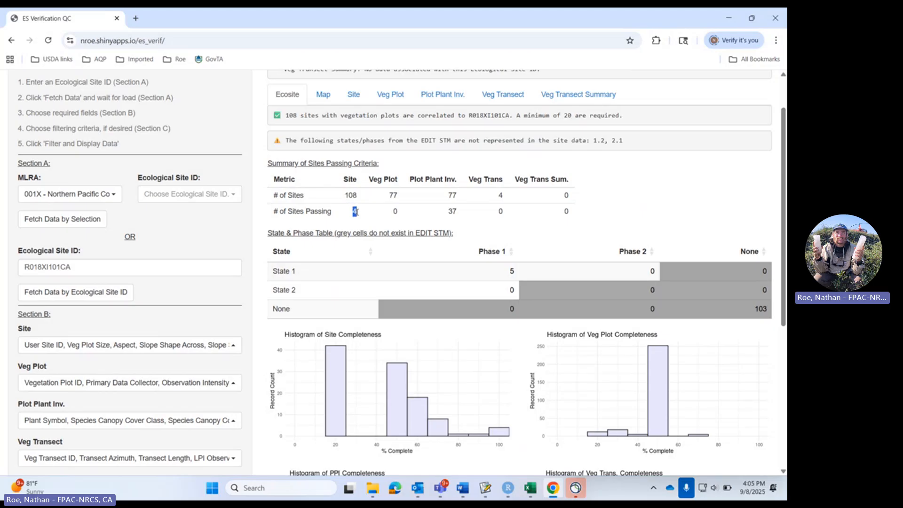
left_click(415, 162)
left_click_drag(388, 197, 404, 215)
left_click_drag(448, 195, 459, 199)
left_click_drag(448, 211, 459, 212)
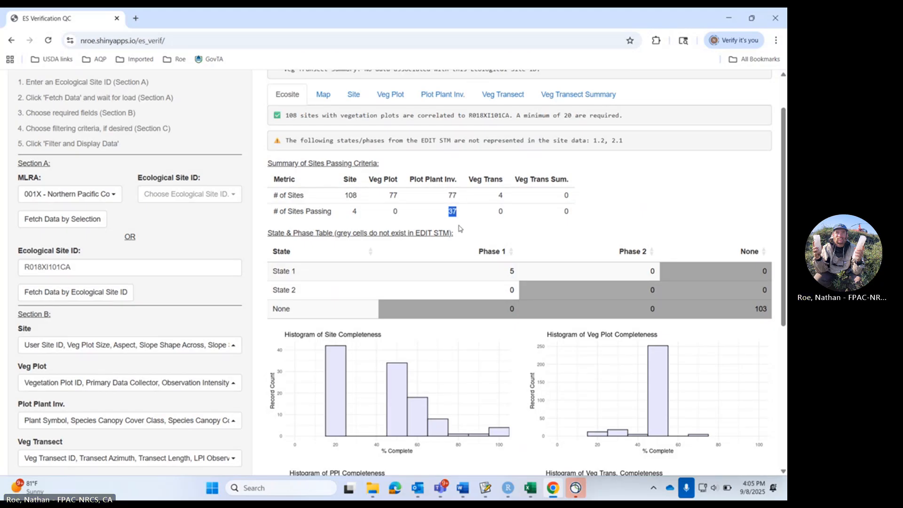
left_click(392, 232)
Examine the State & Phase Table and its grey-cell note together with the warning on unrepresented states and phases
left_click_drag(266, 234, 379, 235)
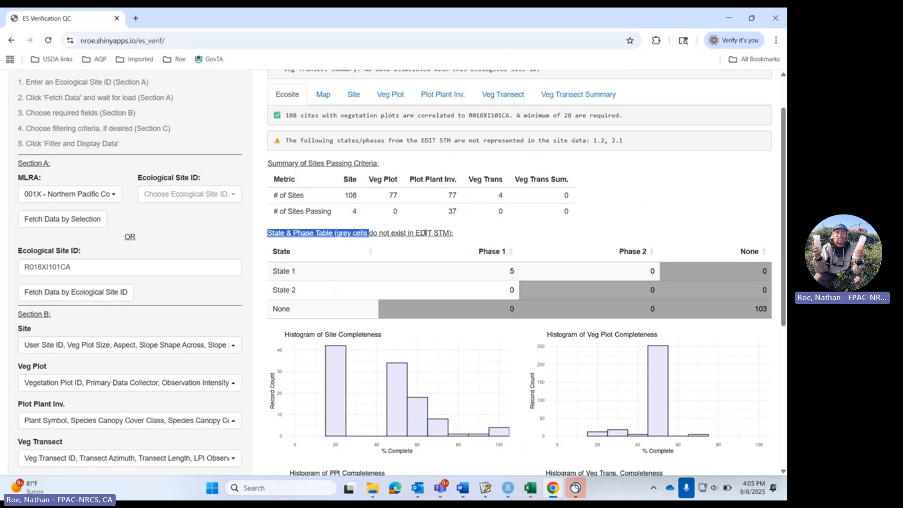
left_click_drag(461, 234, 253, 241)
key("ctrl+a")
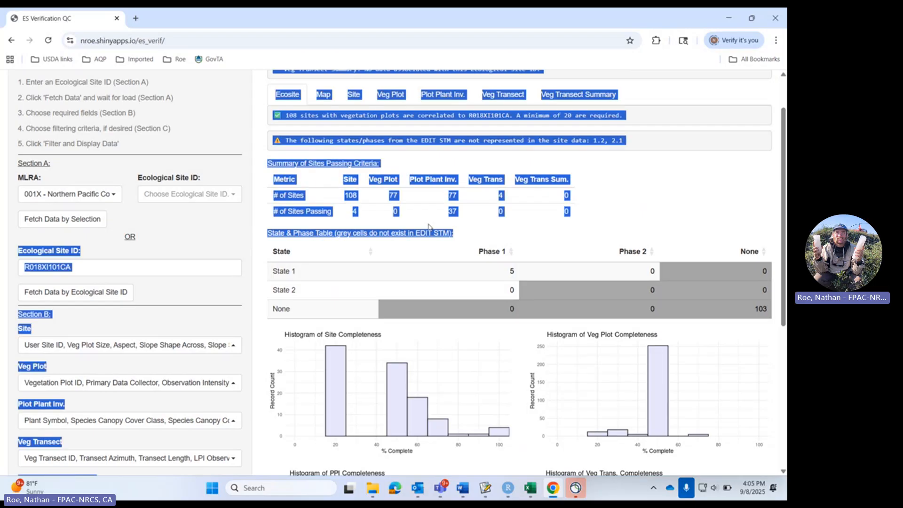
left_click_drag(329, 140, 638, 149)
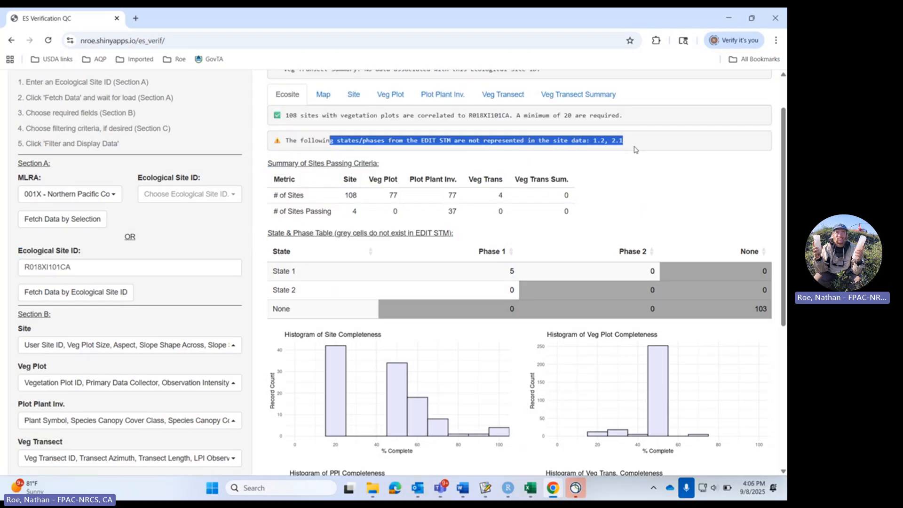
left_click(634, 225)
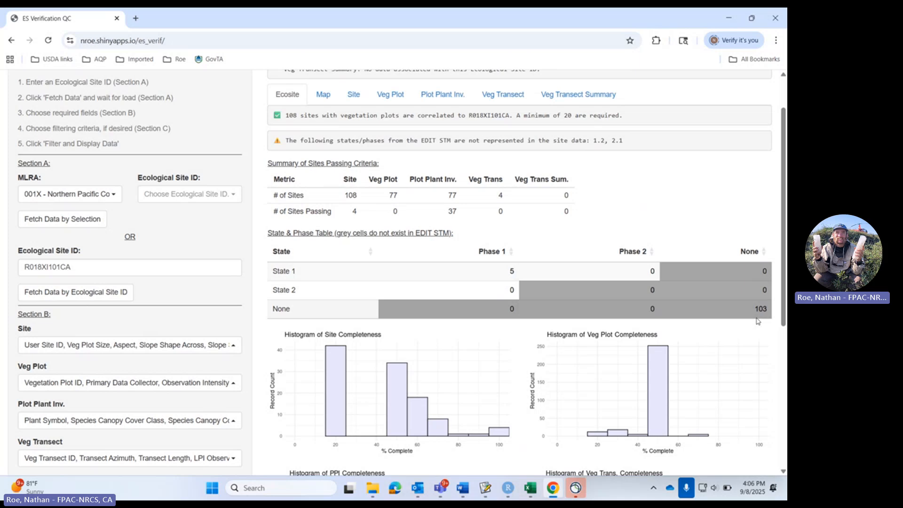
Recheck the Site column's total and passing counts in the summary against the selected required Site fields
scroll(652, 272, "down", 2)
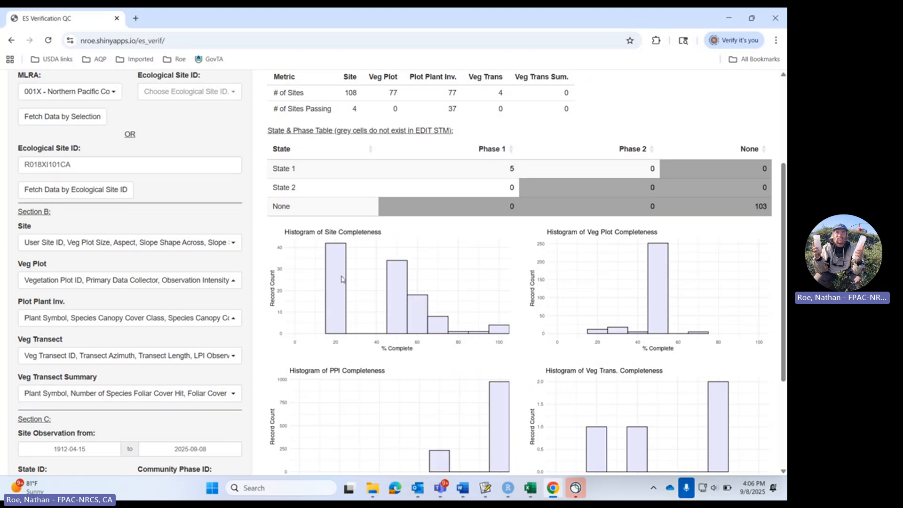
scroll(346, 290, "up", 1)
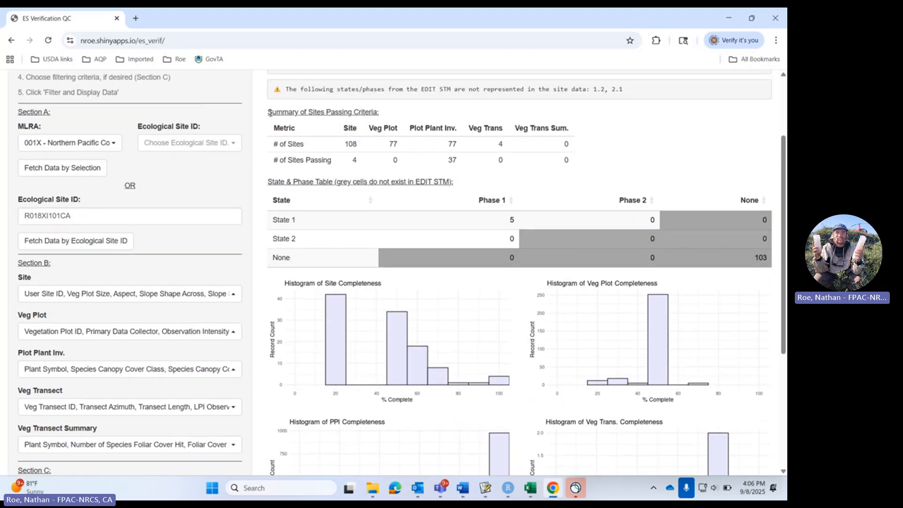
left_click_drag(269, 113, 375, 116)
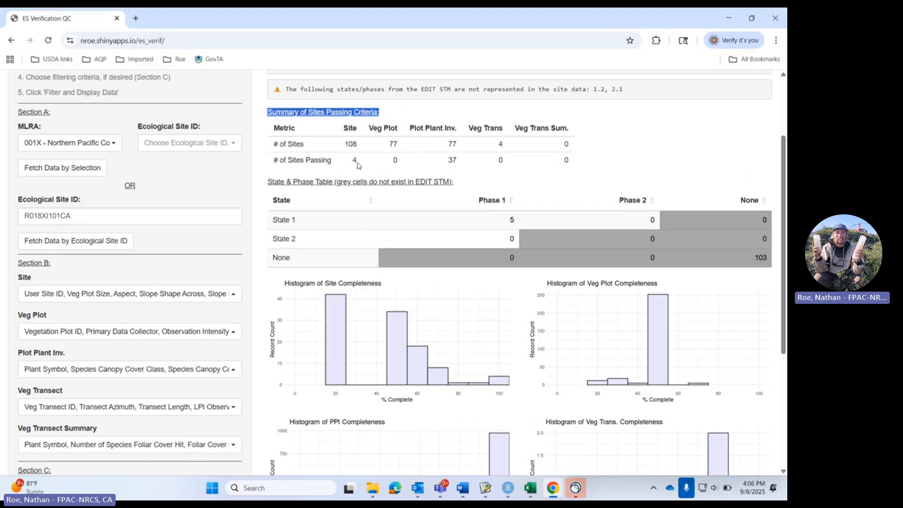
double_click(348, 144)
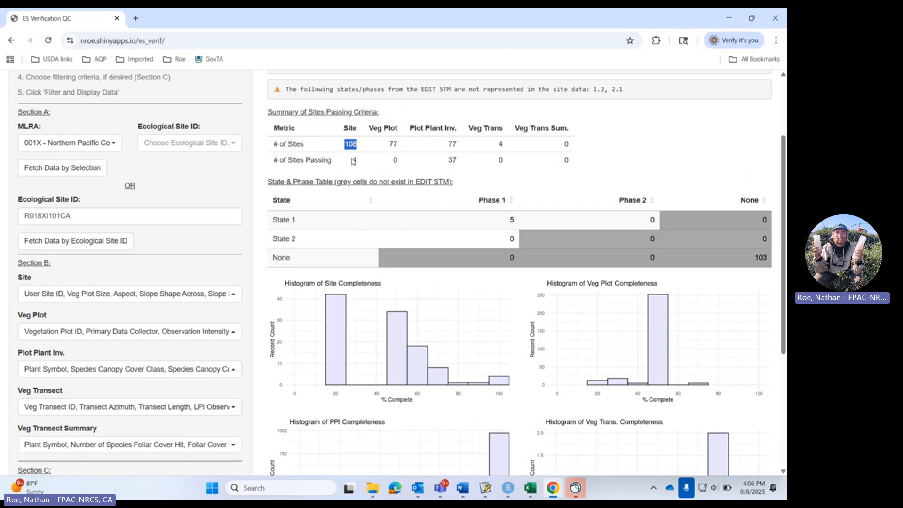
double_click(355, 160)
left_click(203, 294)
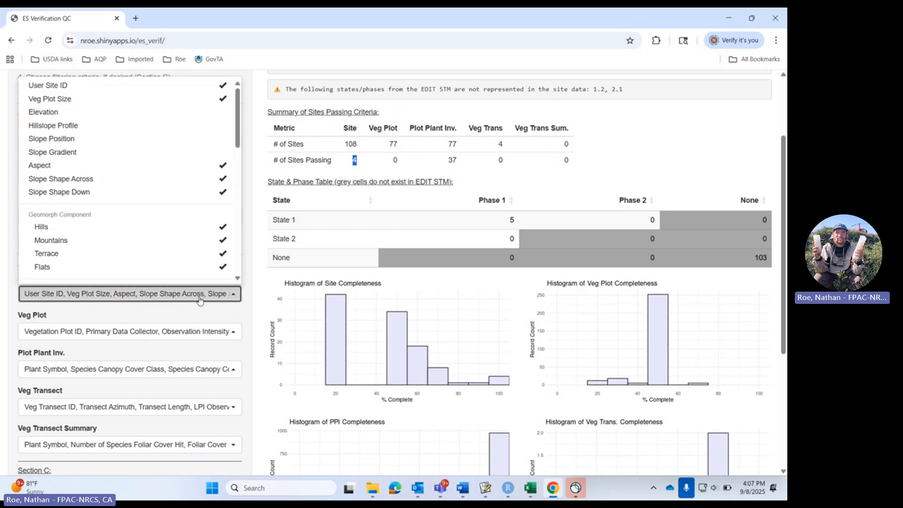
scroll(176, 223, "up", 1)
scroll(714, 342, "down", 2)
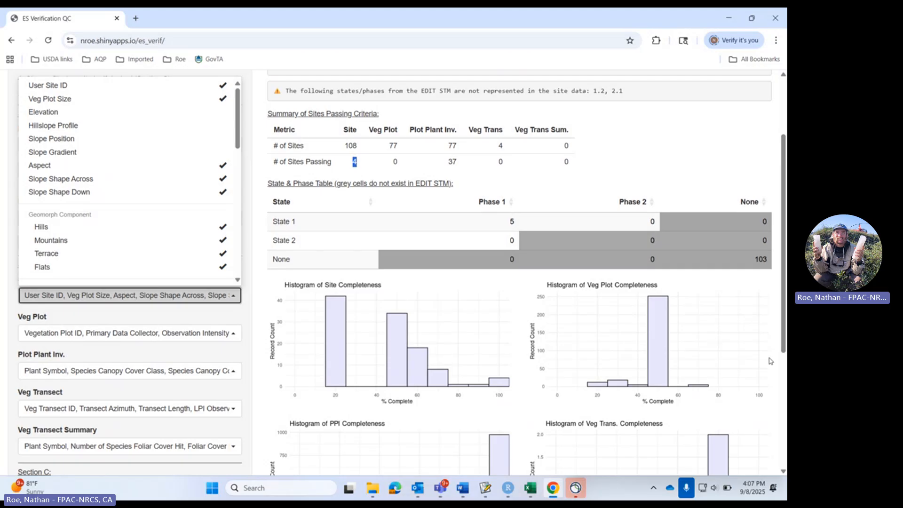
Look over the completeness histograms for Site, Veg Plot, PPI and Veg Trans
left_click(556, 407)
scroll(570, 374, "down", 3)
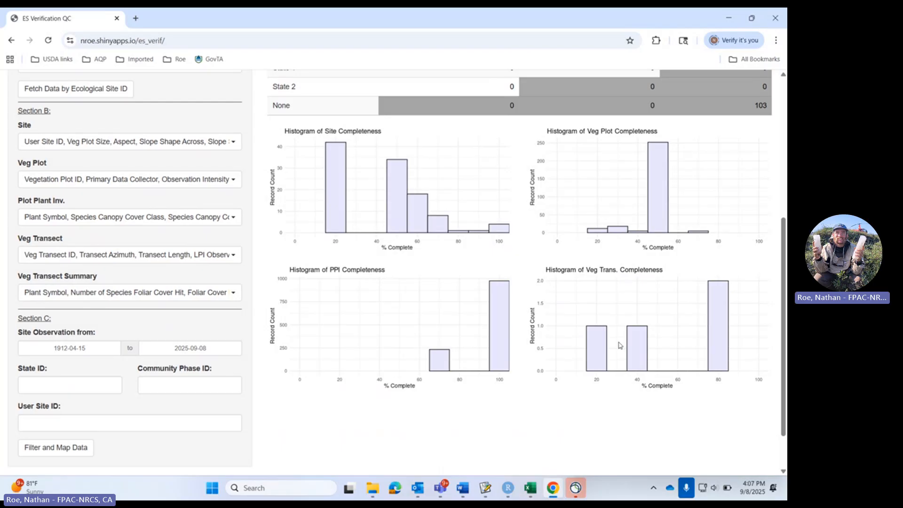
scroll(621, 342, "up", 5)
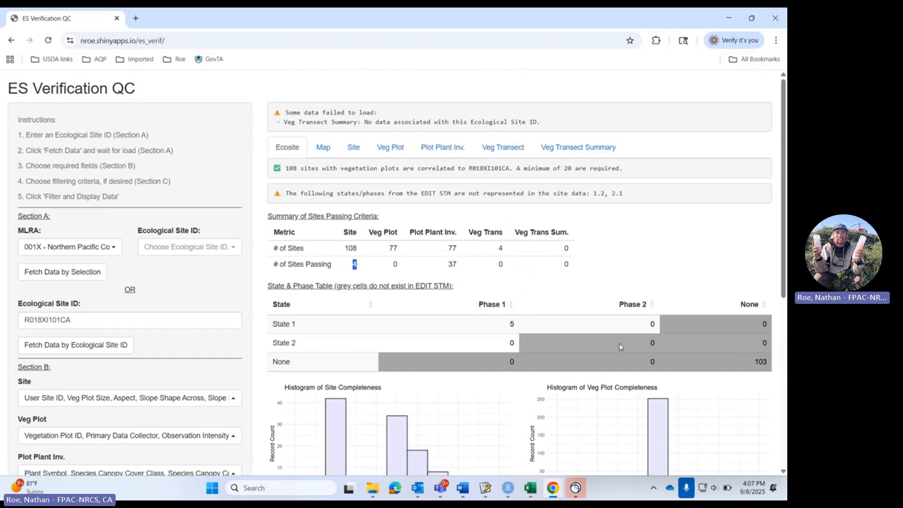
Open the map of the ecological site and examine its polygons and clustered points, regionally and around Sonora
left_click(323, 148)
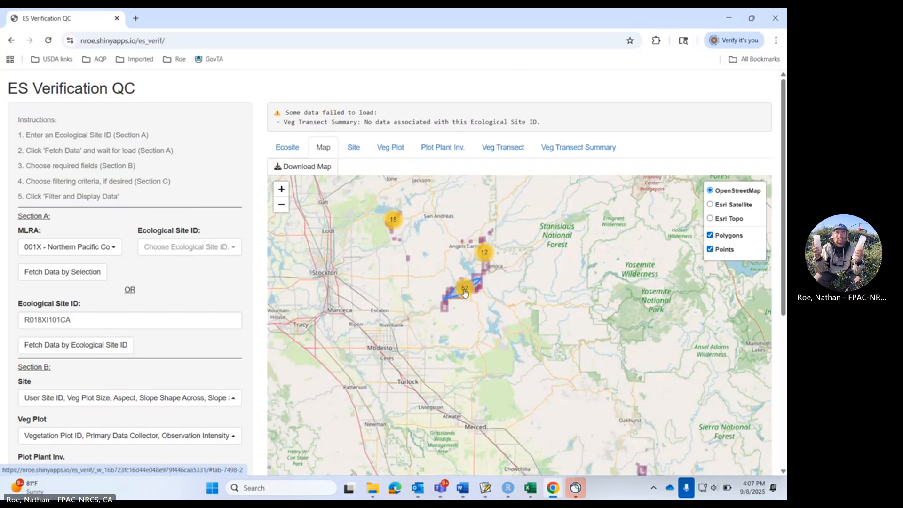
scroll(450, 245, "down", 1)
scroll(449, 244, "down", 1)
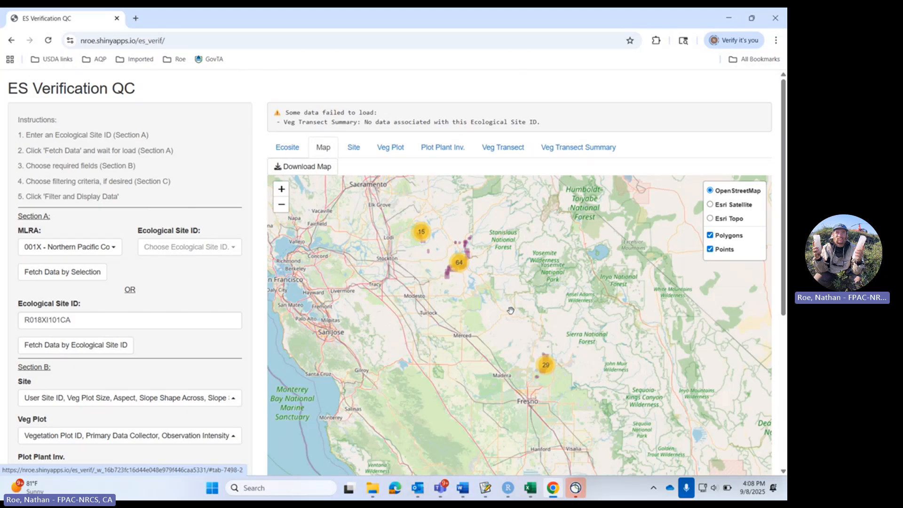
scroll(469, 257, "up", 1)
scroll(469, 256, "up", 2)
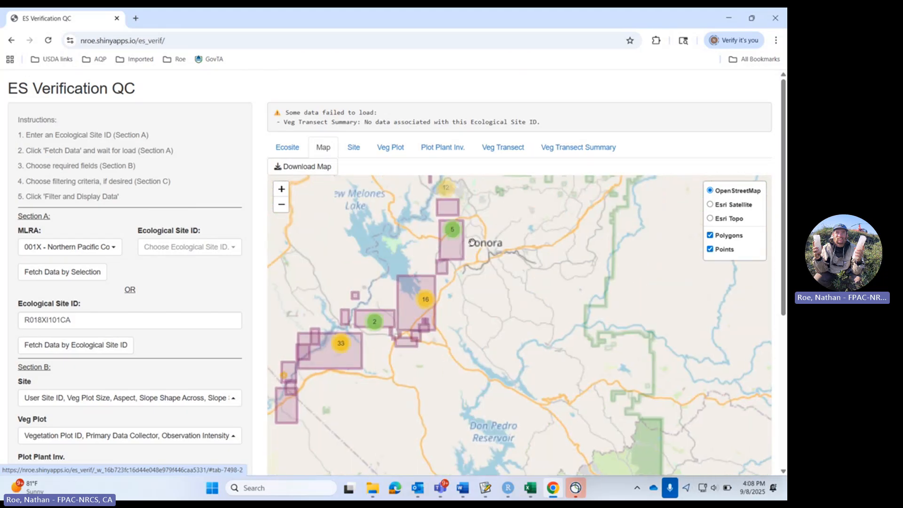
left_click_drag(479, 247, 507, 322)
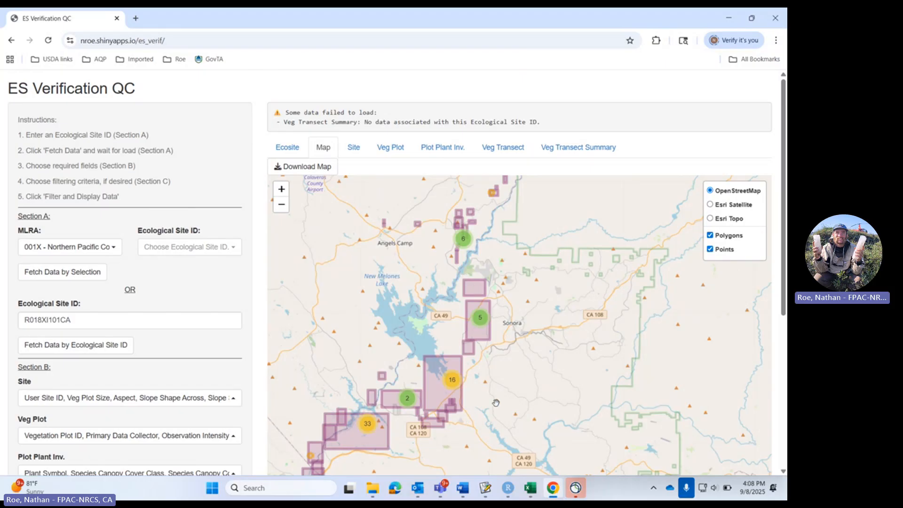
scroll(506, 392, "down", 3)
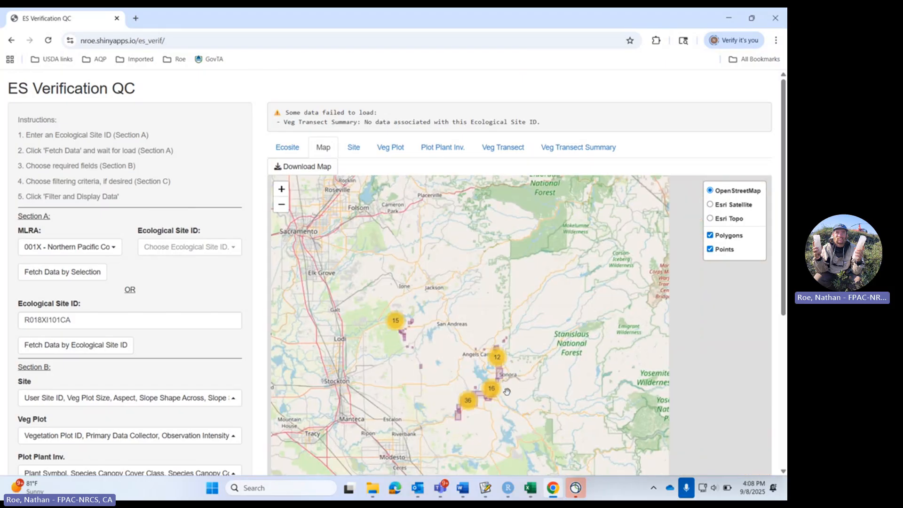
scroll(476, 345, "up", 3)
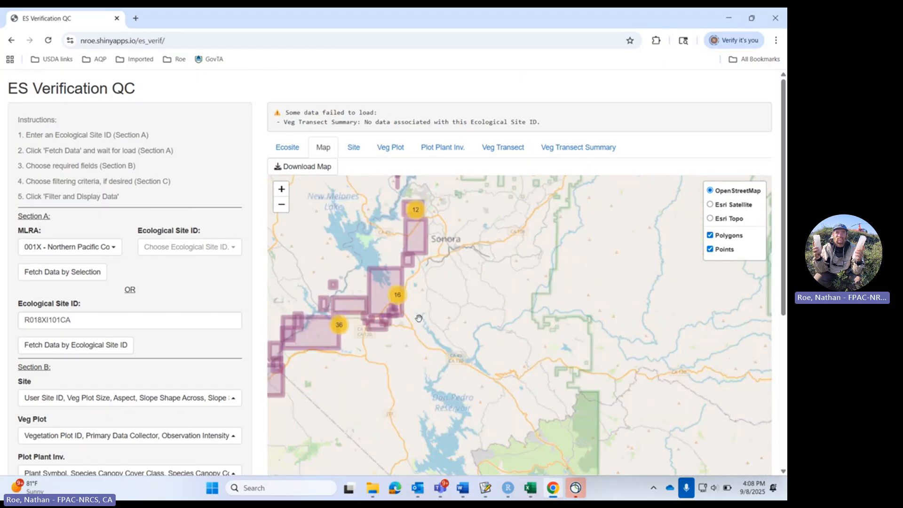
left_click_drag(371, 299, 386, 299)
scroll(458, 334, "down", 2)
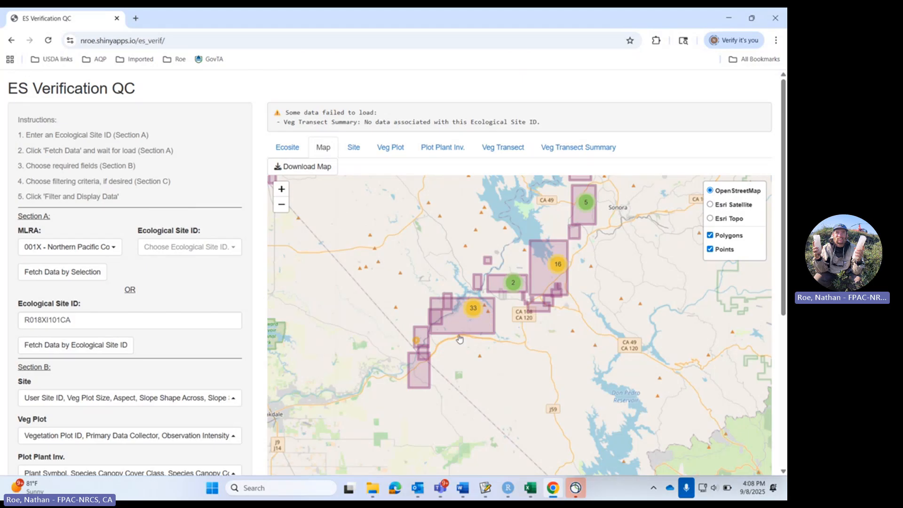
scroll(457, 332, "down", 1)
scroll(454, 335, "down", 2)
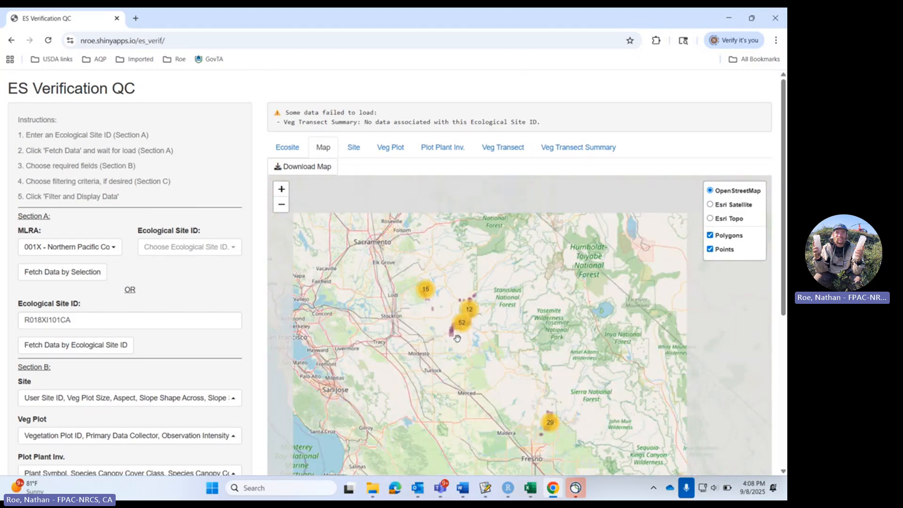
scroll(448, 338, "up", 3)
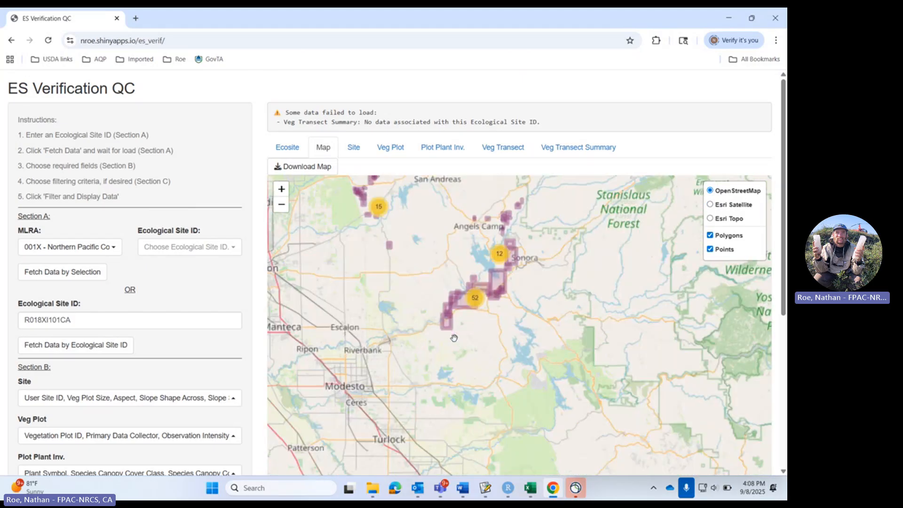
Inspect the details of an individual site point inside the large polygon southwest of Sonora, and close its information box
left_click_drag(516, 293, 413, 415)
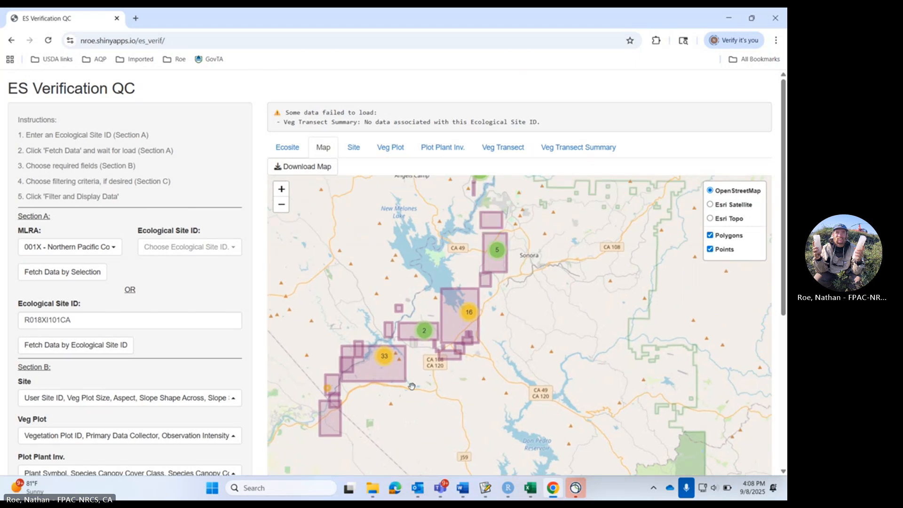
scroll(474, 319, "up", 2)
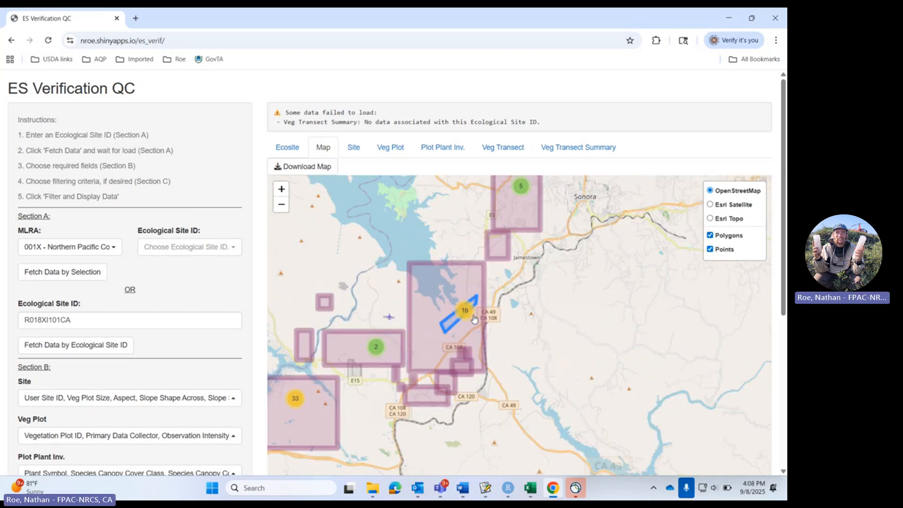
scroll(469, 305, "up", 1)
scroll(469, 305, "up", 1)
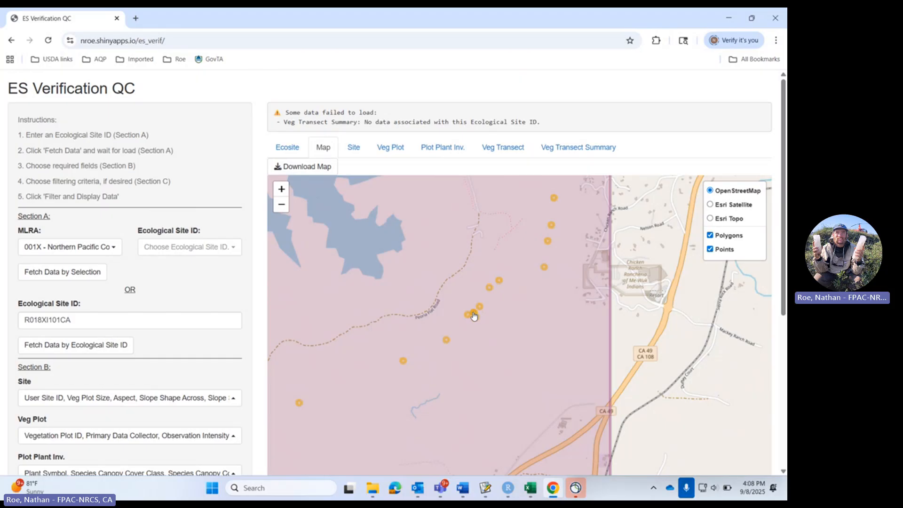
left_click(474, 315)
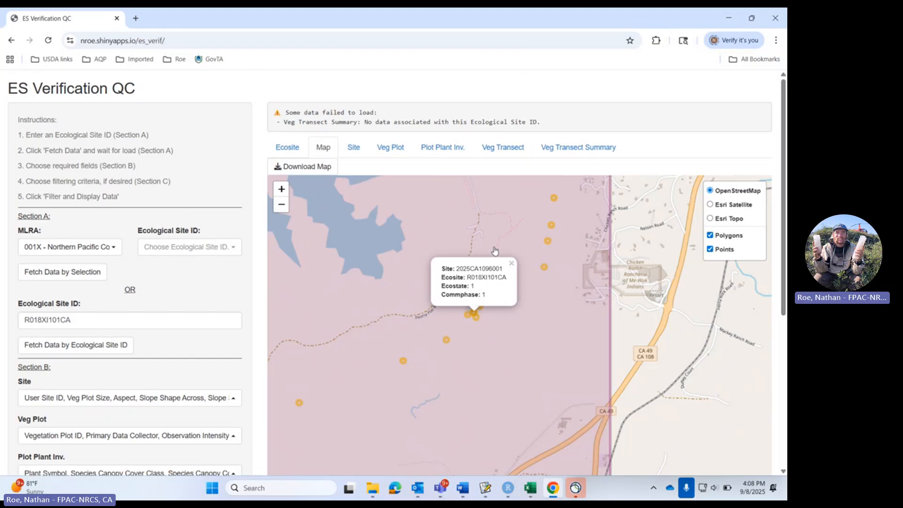
left_click(512, 264)
Hide the Polygons layer to see the map with points only, and show the polygons again
scroll(488, 325, "down", 3)
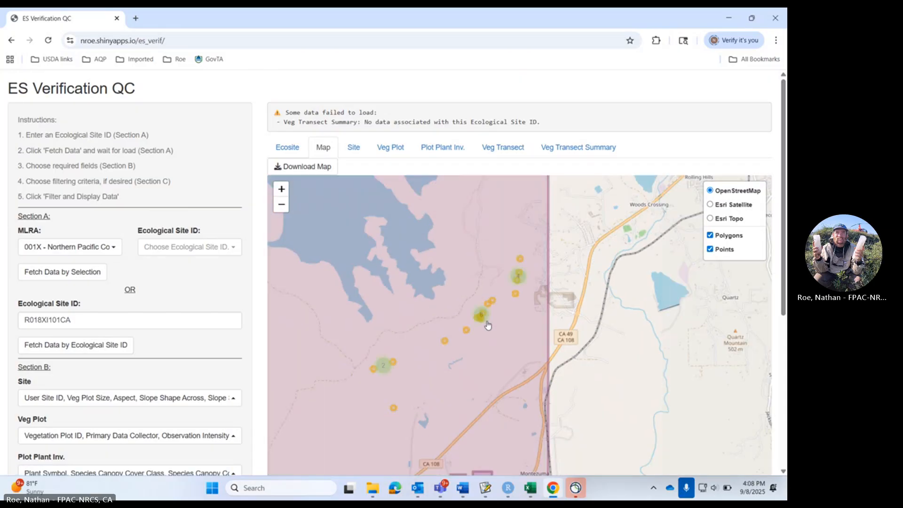
left_click(710, 236)
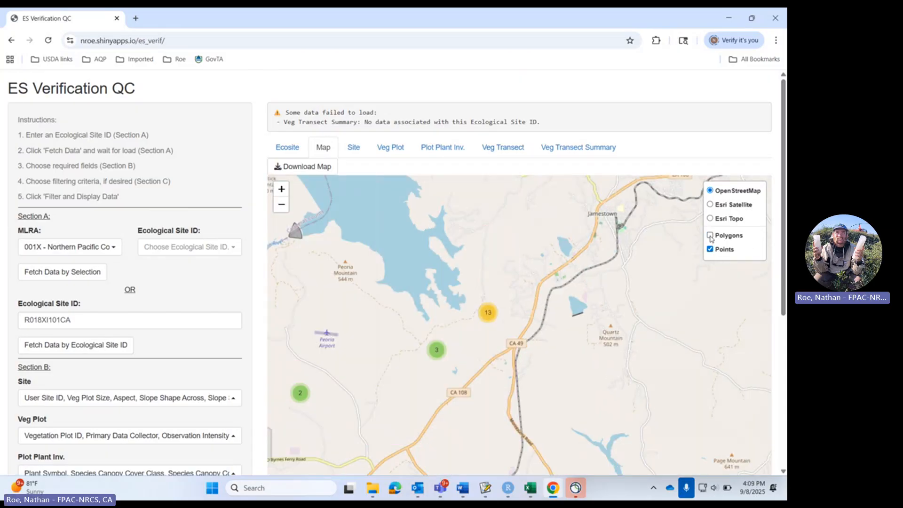
left_click(710, 235)
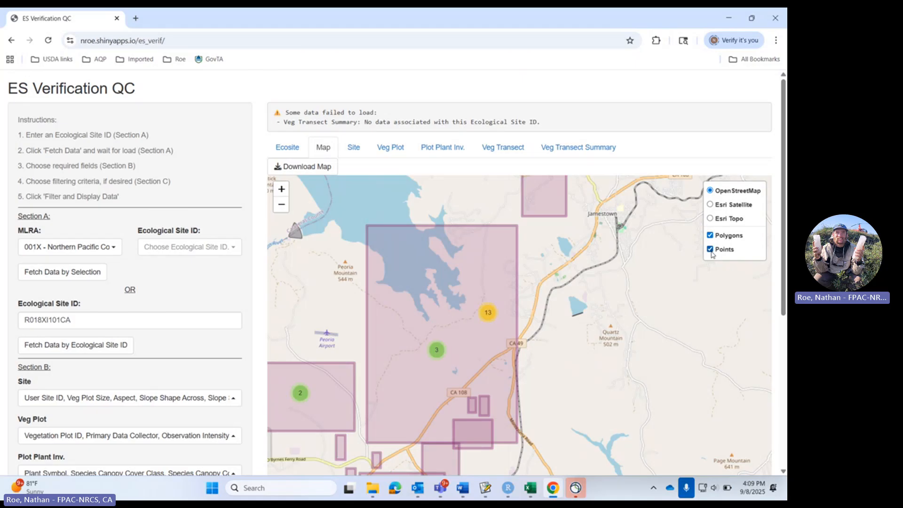
Change the basemap to Esri Satellite and examine the cluster of points along the landform near its eastern polygon edge
left_click(711, 204)
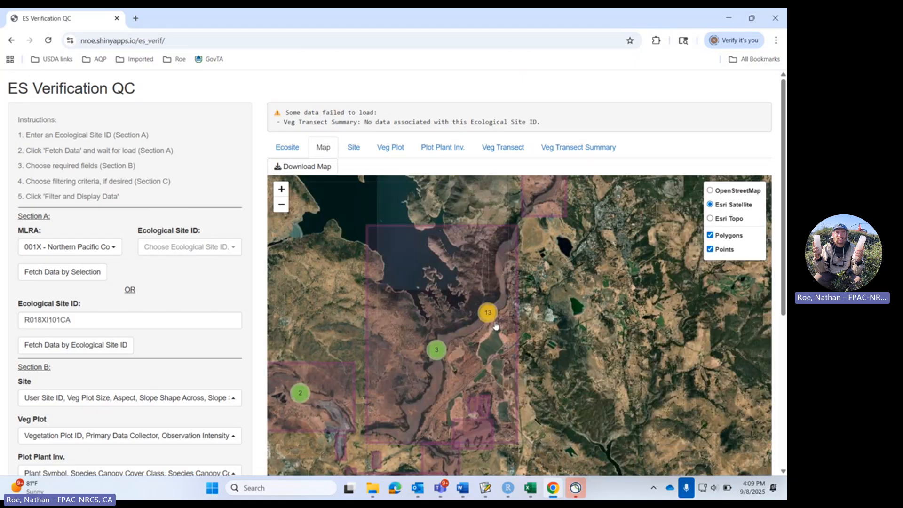
left_click(492, 315)
scroll(492, 322, "up", 1)
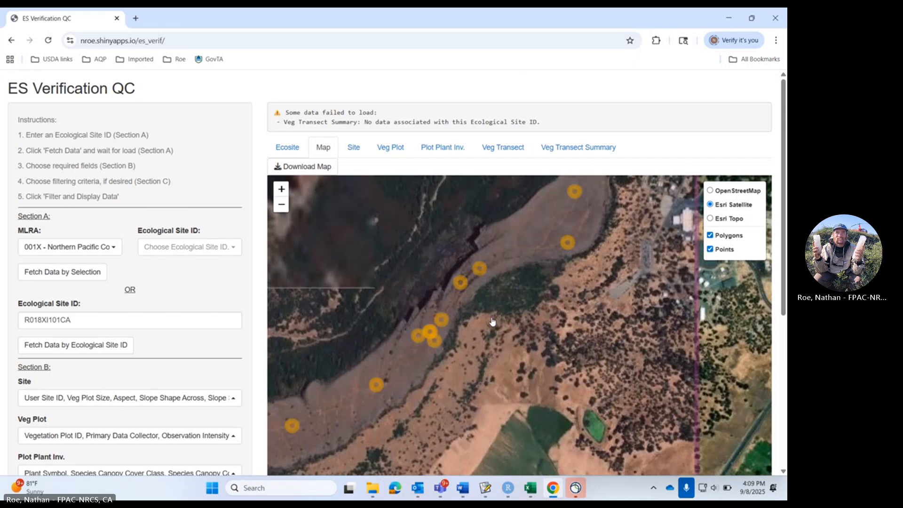
left_click_drag(484, 326, 551, 313)
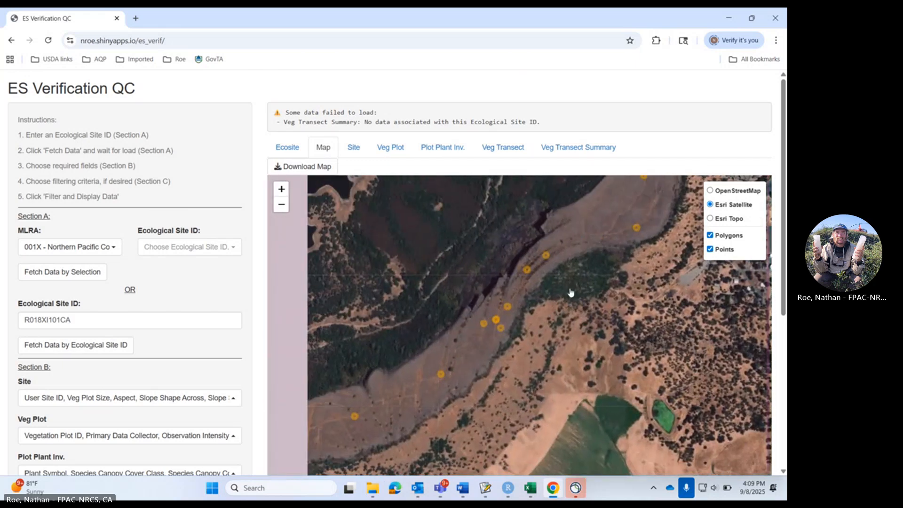
Change the basemap to Esri Topo and examine how the points follow the terrain, both close up and across the surrounding polygons
left_click(732, 220)
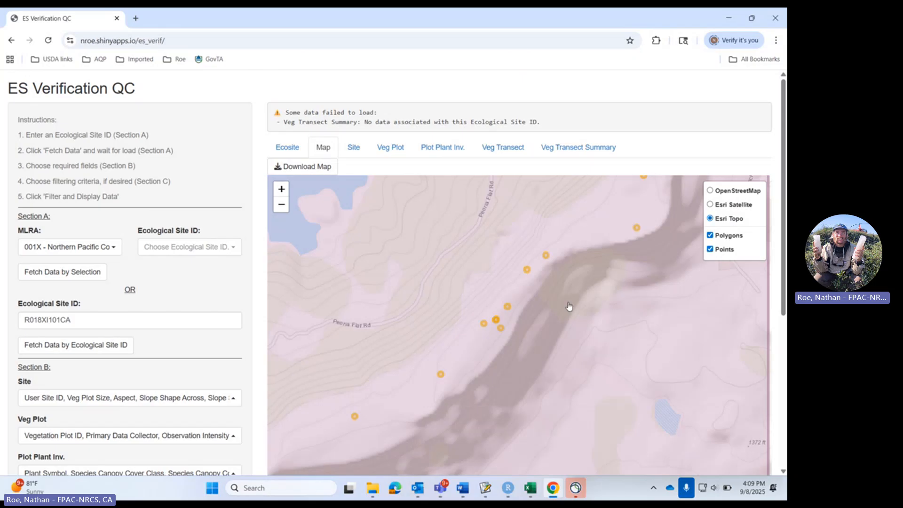
scroll(568, 307, "down", 1)
scroll(565, 310, "down", 1)
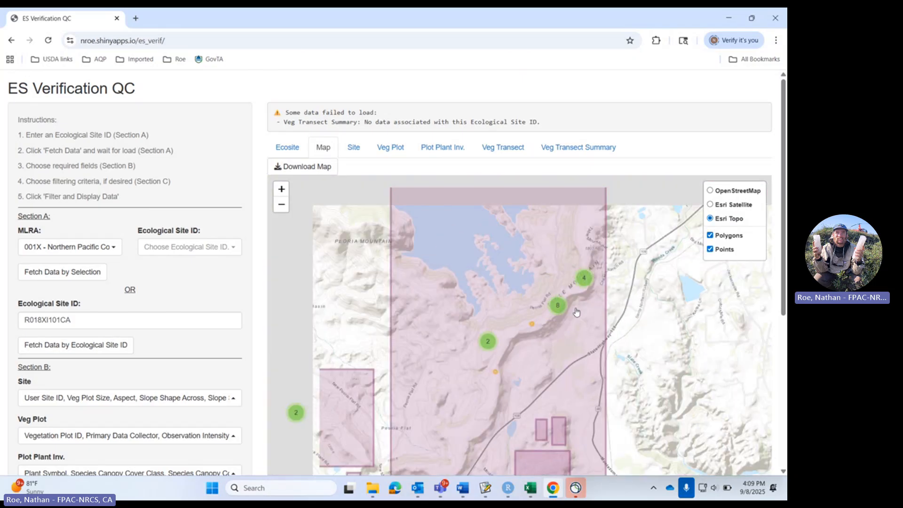
scroll(537, 331, "up", 3)
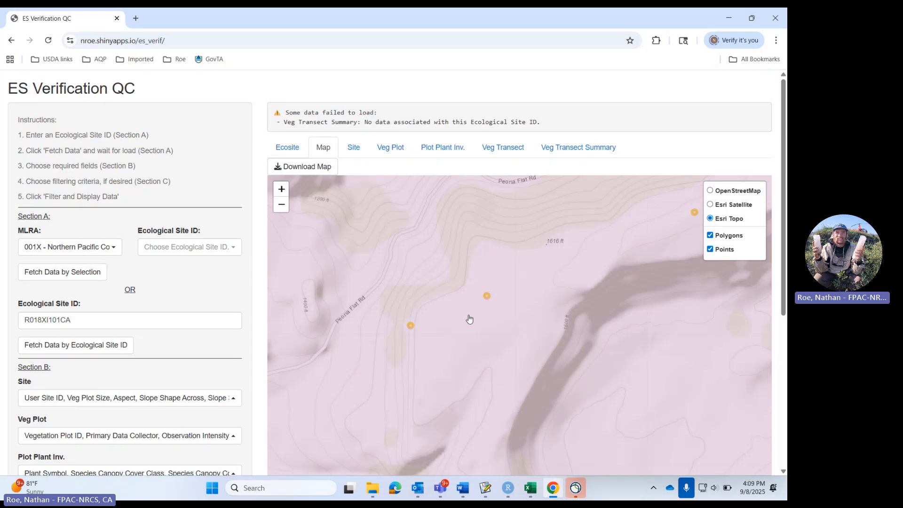
scroll(440, 335, "down", 1)
left_click_drag(616, 304, 452, 310)
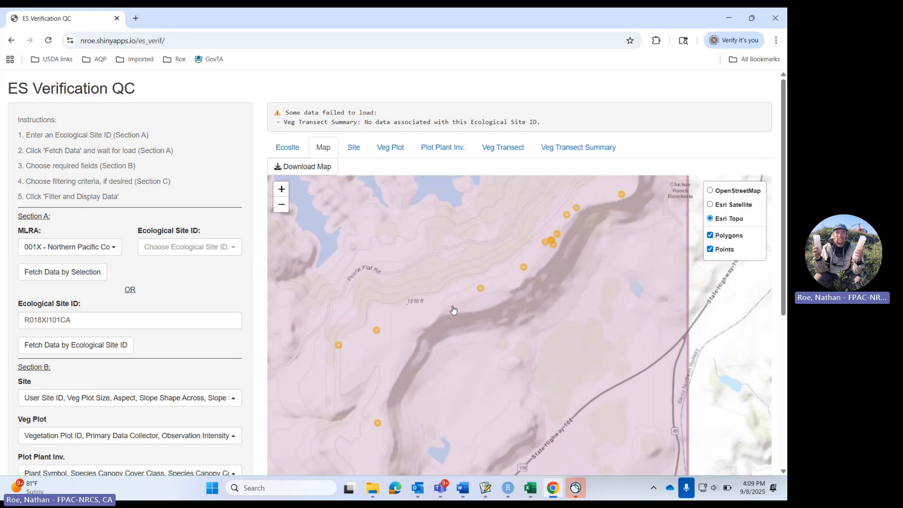
scroll(502, 292, "down", 1)
left_click_drag(537, 270, 490, 286)
scroll(490, 287, "up", 1)
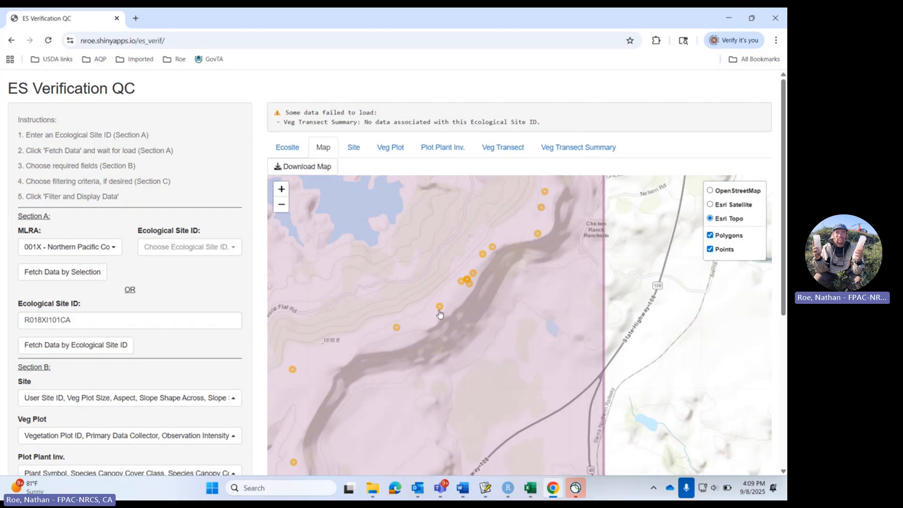
scroll(488, 312, "down", 2)
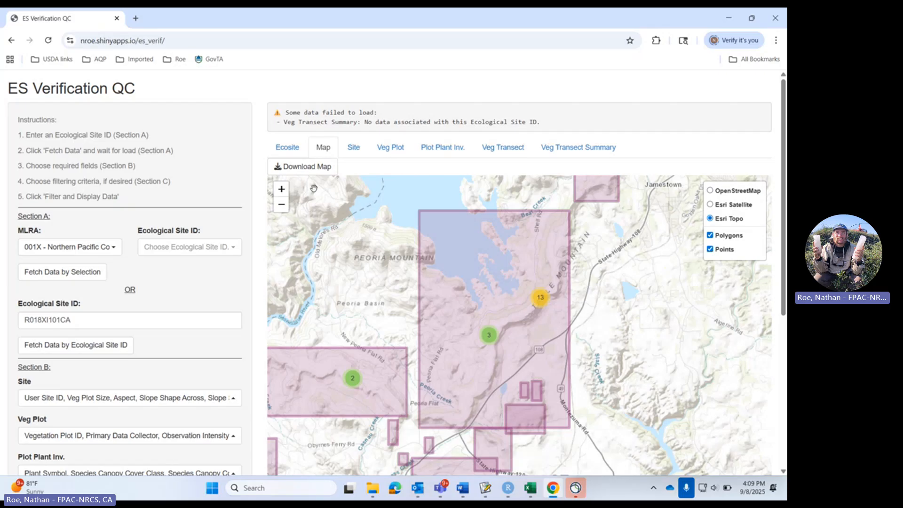
Bring up the Site data table and look over its passing marks and completeness columns
left_click(352, 152)
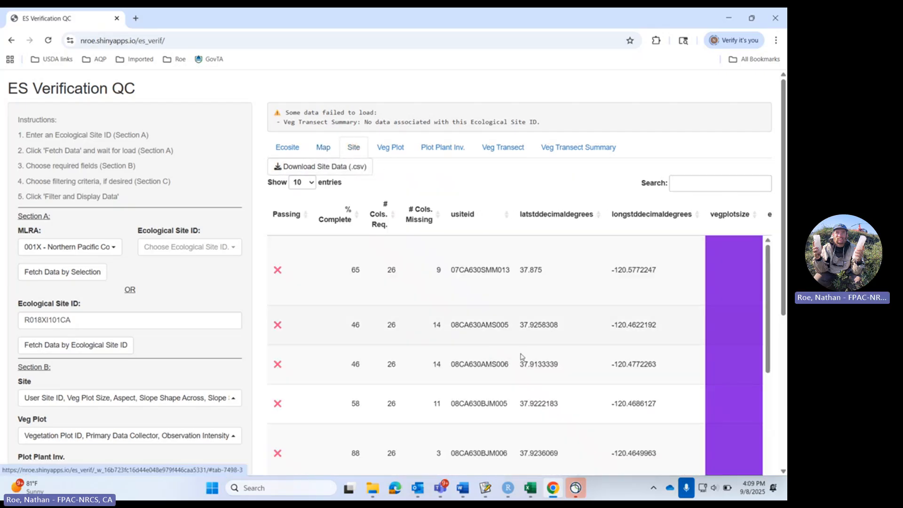
scroll(544, 374, "down", 1)
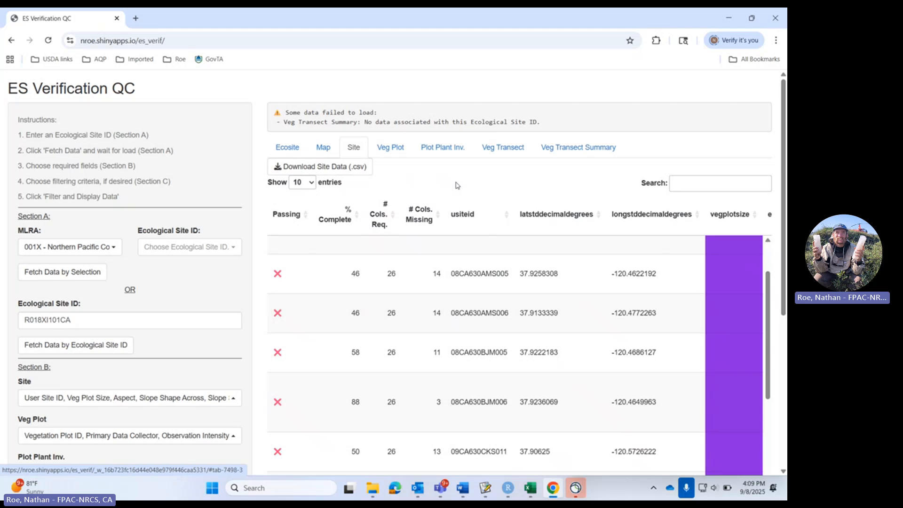
left_click_drag(783, 184, 787, 215)
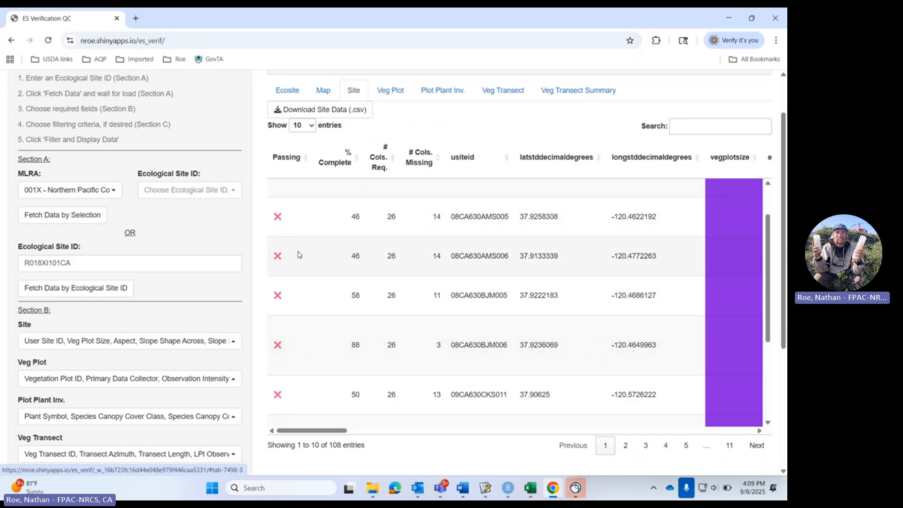
Compare the % Complete values of individual site records, leaving no row selected
left_click(352, 217)
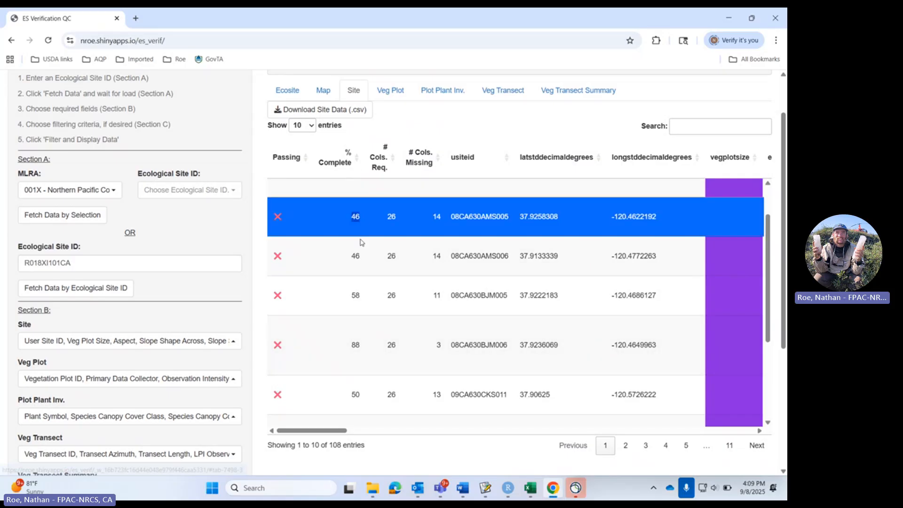
left_click(354, 297)
left_click_drag(354, 297, 365, 297)
left_click(348, 292)
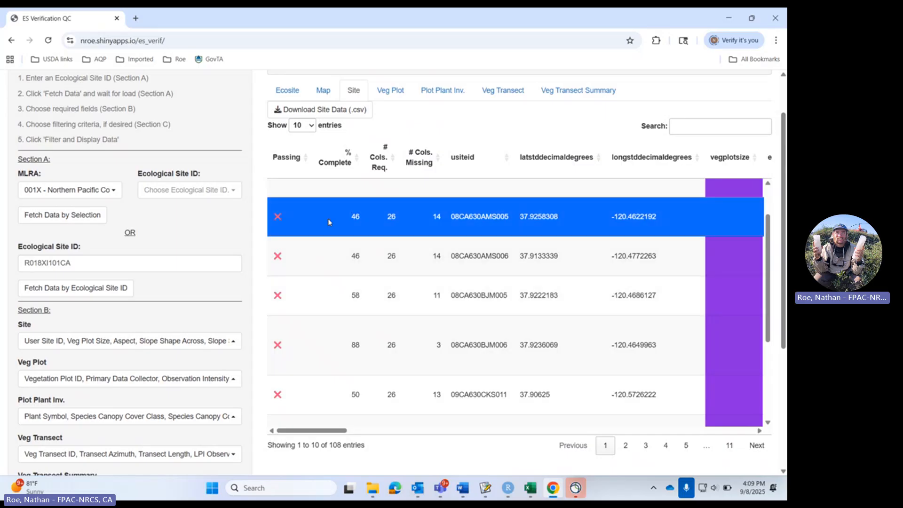
left_click(329, 221)
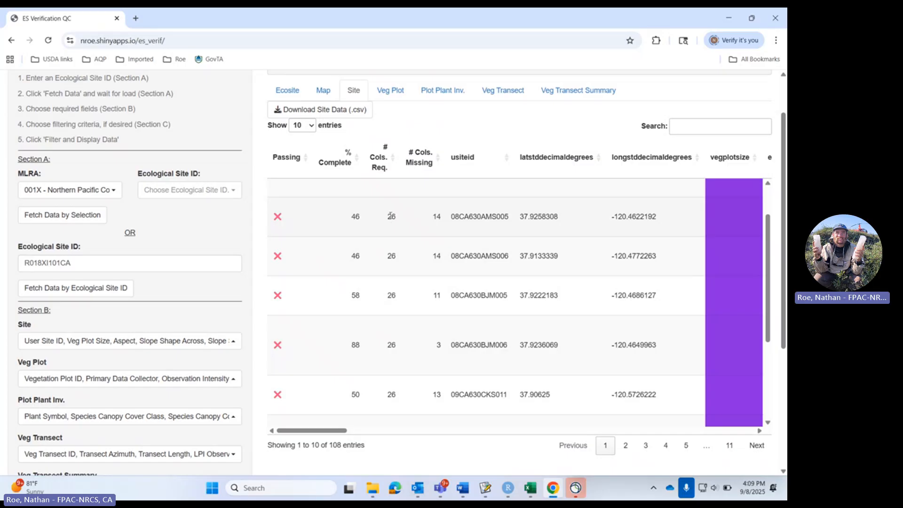
Check the selected required Site fields against the required column count, and look across the table for highlighted missing values
left_click(159, 339)
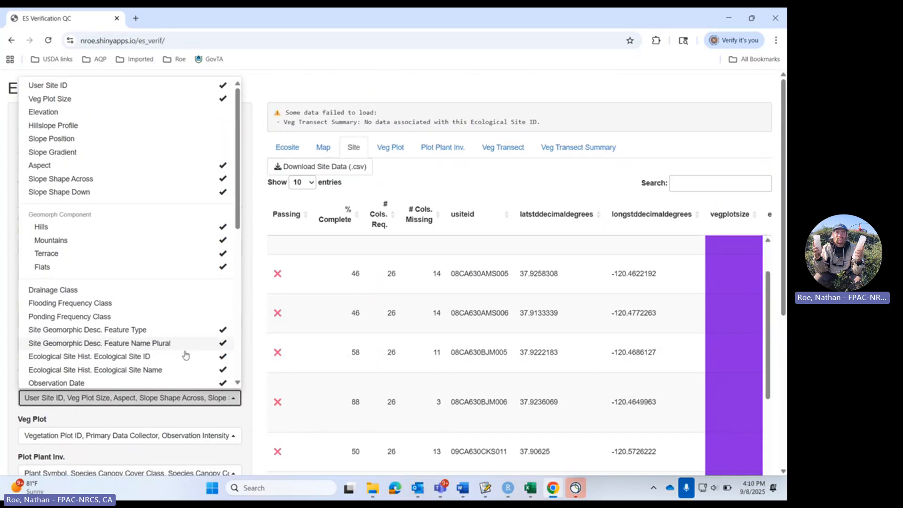
left_click(175, 416)
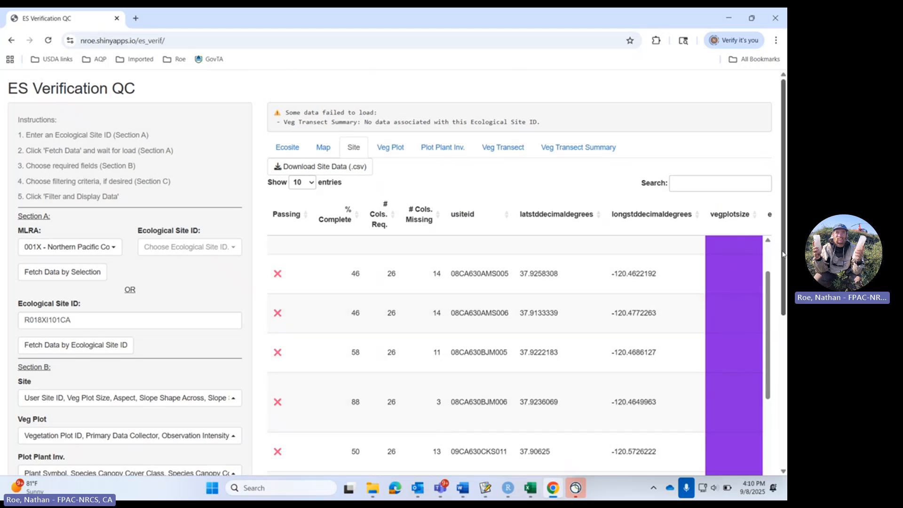
scroll(564, 329, "down", 2)
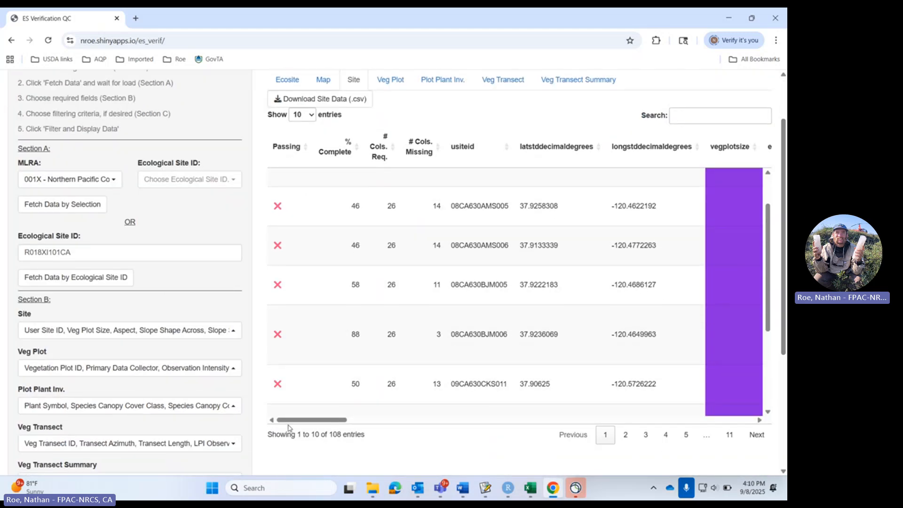
left_click_drag(288, 426, 324, 425)
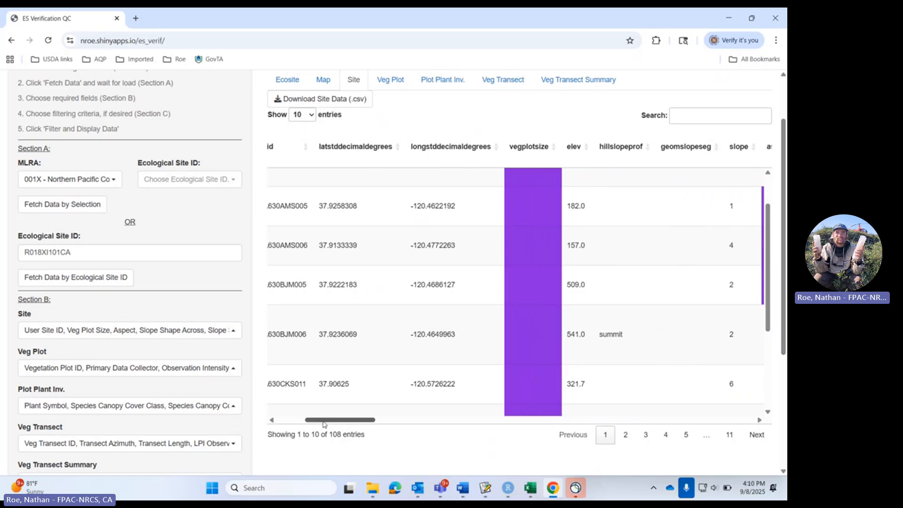
left_click_drag(323, 425, 288, 429)
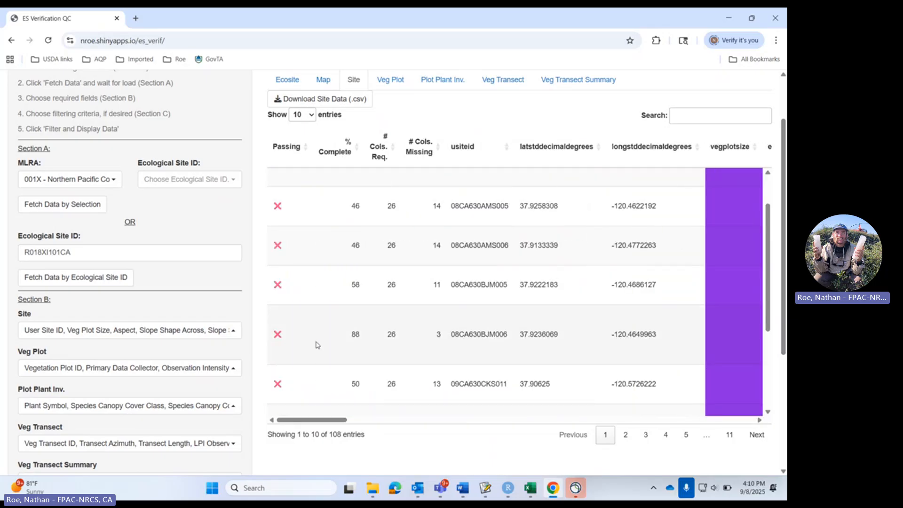
Sort the Site table by % Complete, first ascending and finally descending
left_click(355, 147)
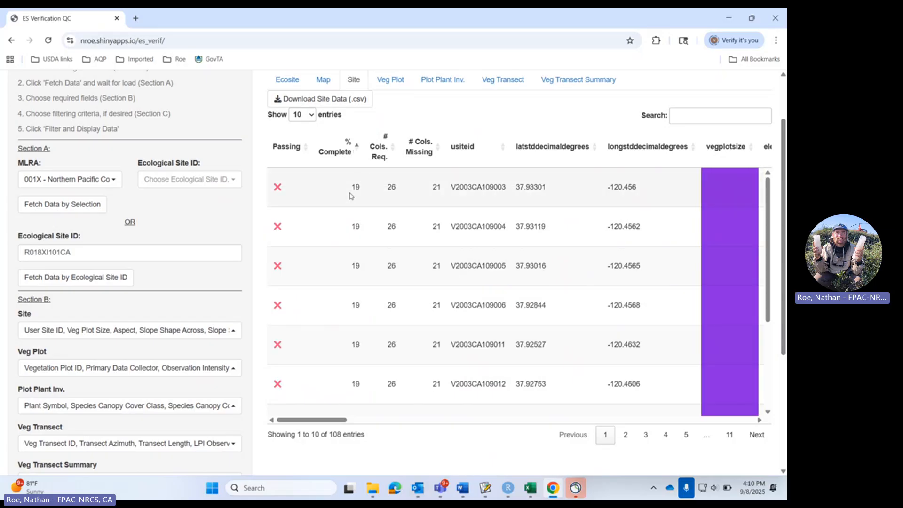
left_click(356, 149)
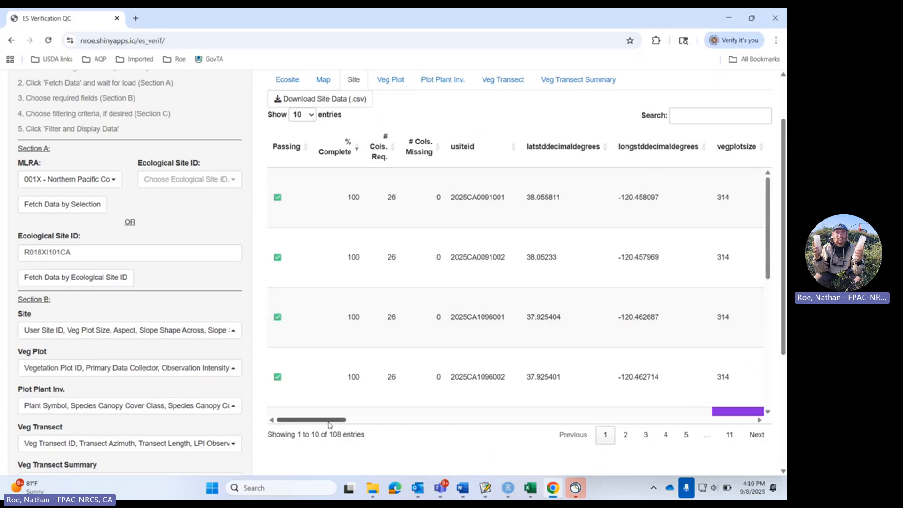
left_click_drag(328, 422, 306, 420)
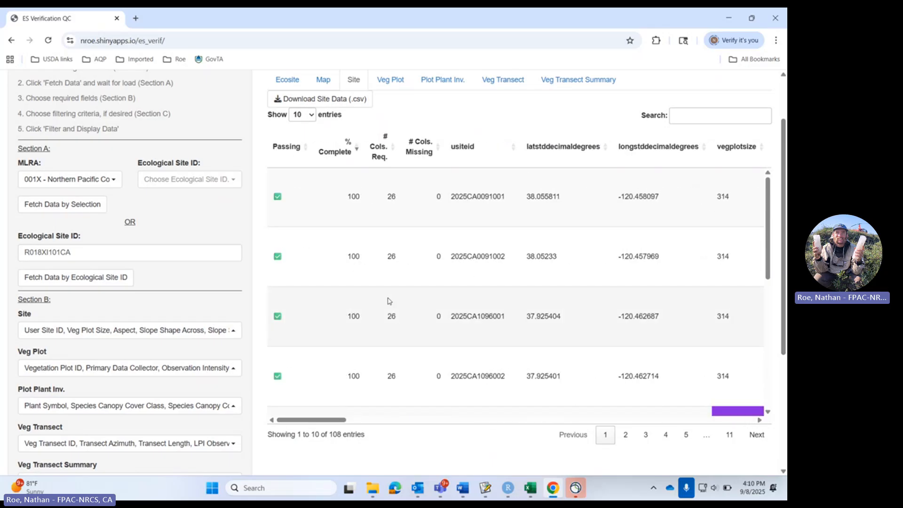
Examine the most complete site records for highlighted missing required fields, including the ecological state and community phase columns
scroll(388, 302, "down", 1)
scroll(388, 301, "down", 1)
scroll(389, 301, "down", 1)
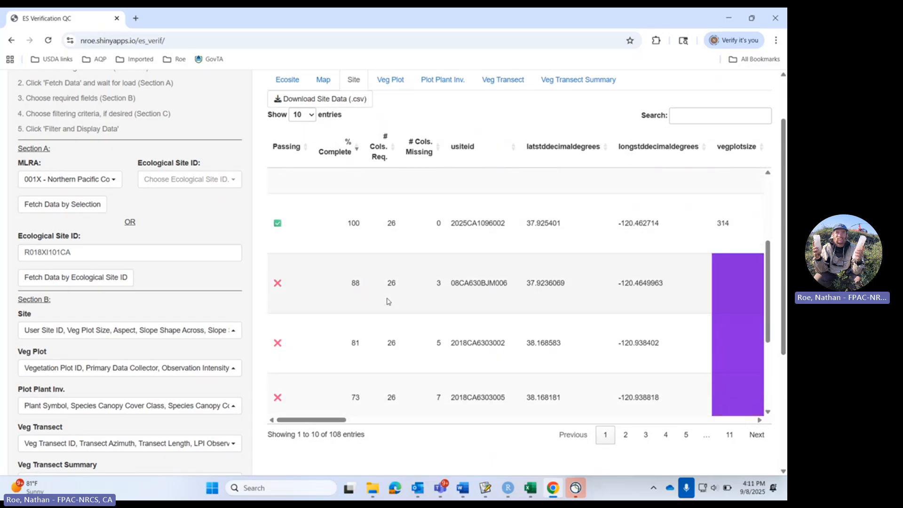
scroll(382, 305, "down", 1)
scroll(379, 302, "up", 1)
left_click_drag(309, 423, 579, 429)
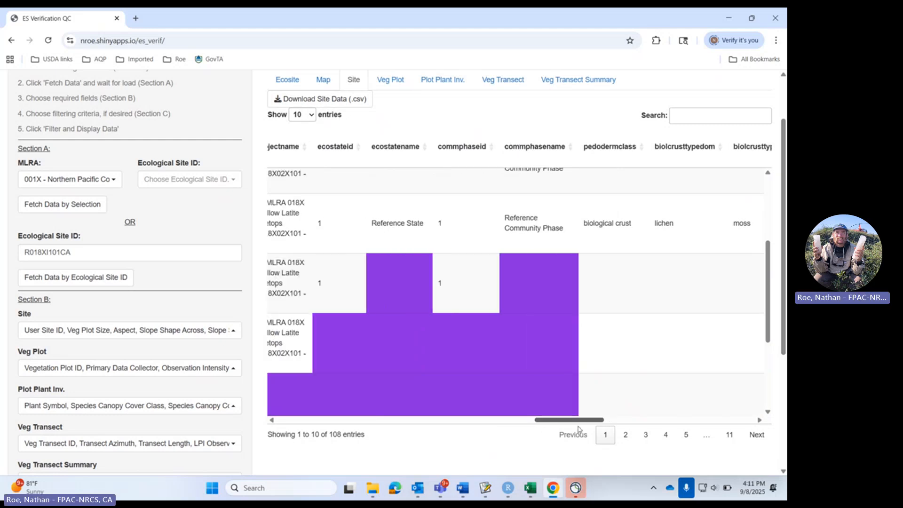
left_click_drag(579, 429, 307, 426)
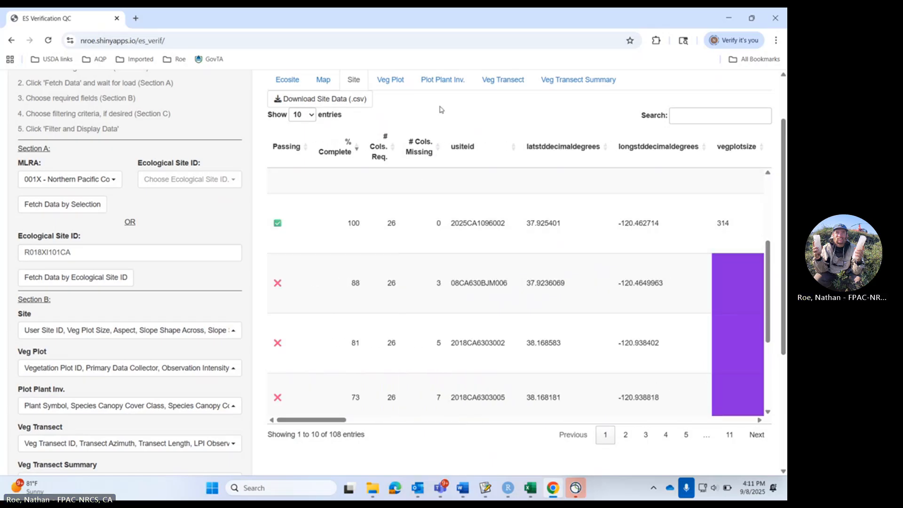
Bring up the Veg Plot data table and look over its records and highlighted missing values
scroll(444, 119, "up", 2)
left_click(390, 145)
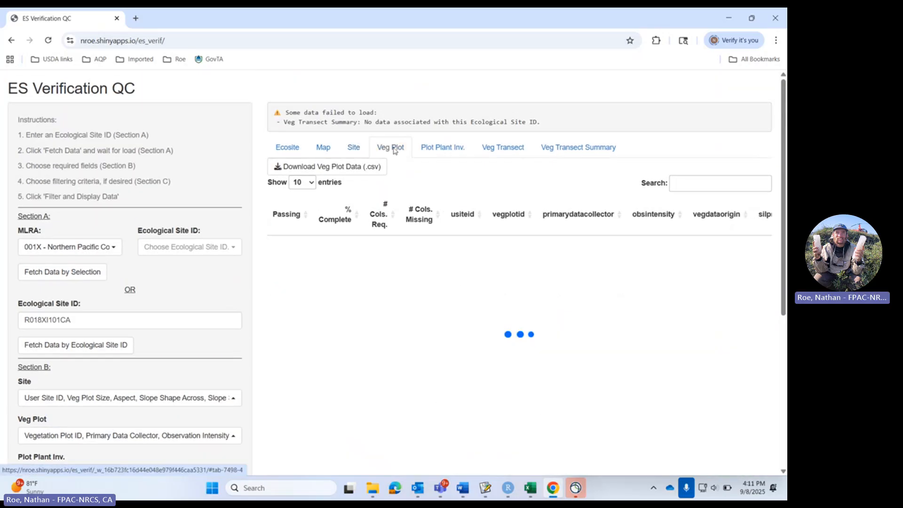
scroll(458, 347, "down", 1)
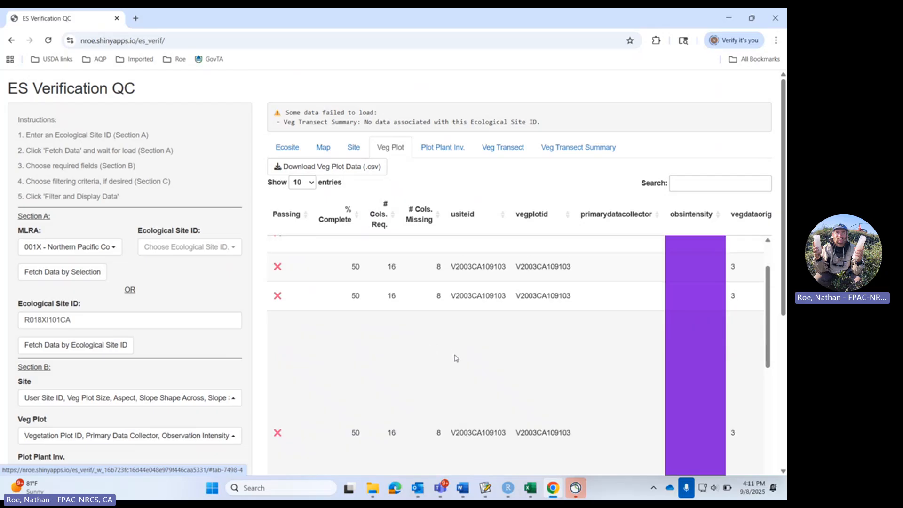
Sort the Veg Plot table by % Complete in descending order
scroll(783, 193, "down", 2)
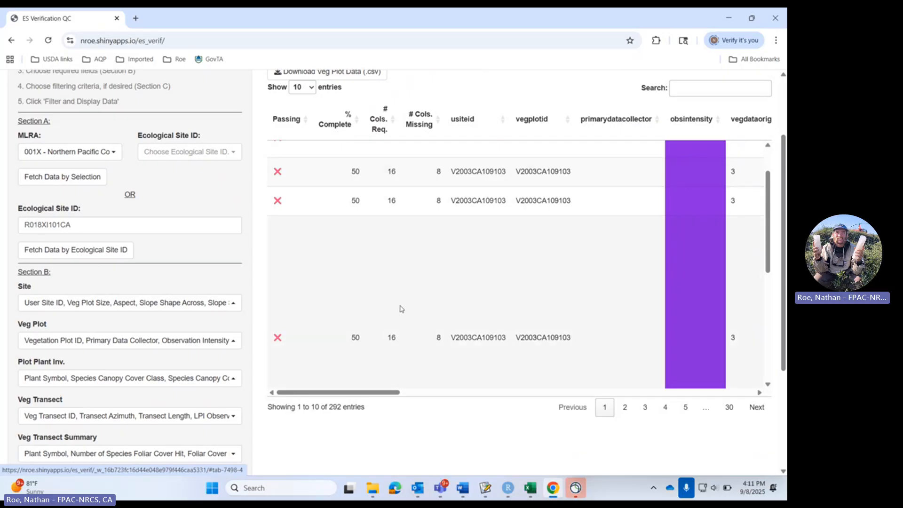
left_click_drag(352, 393, 327, 399)
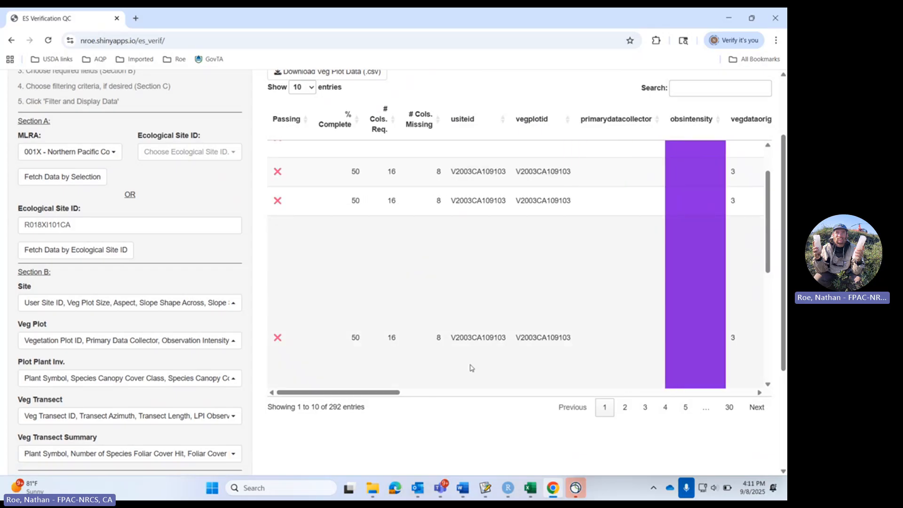
left_click_drag(771, 230, 770, 208)
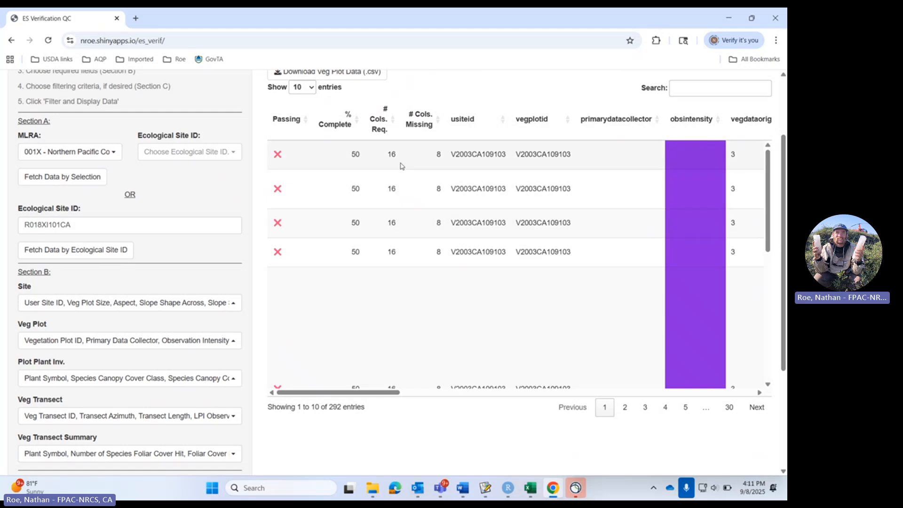
left_click(352, 121)
left_click(353, 123)
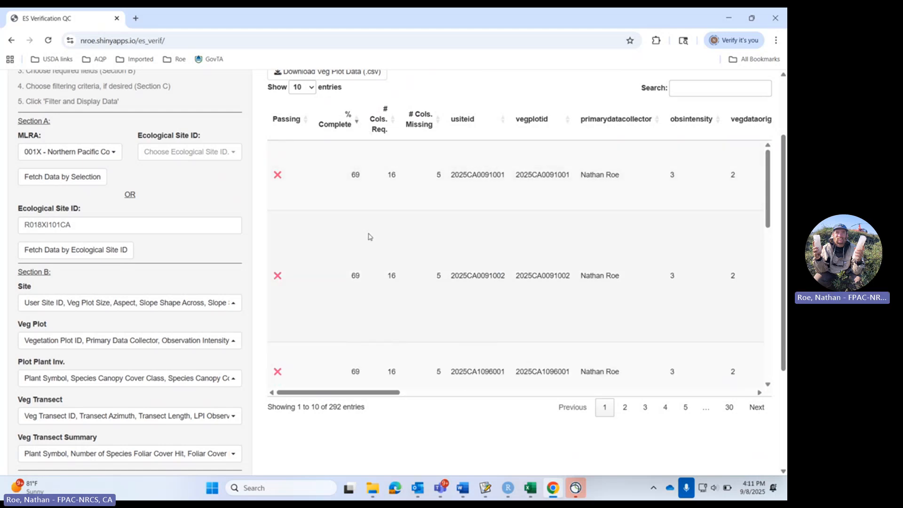
Copy the most complete plot's user site ID, 2025CA0091001, into the User Site ID filter and apply the filter
scroll(367, 244, "up", 1)
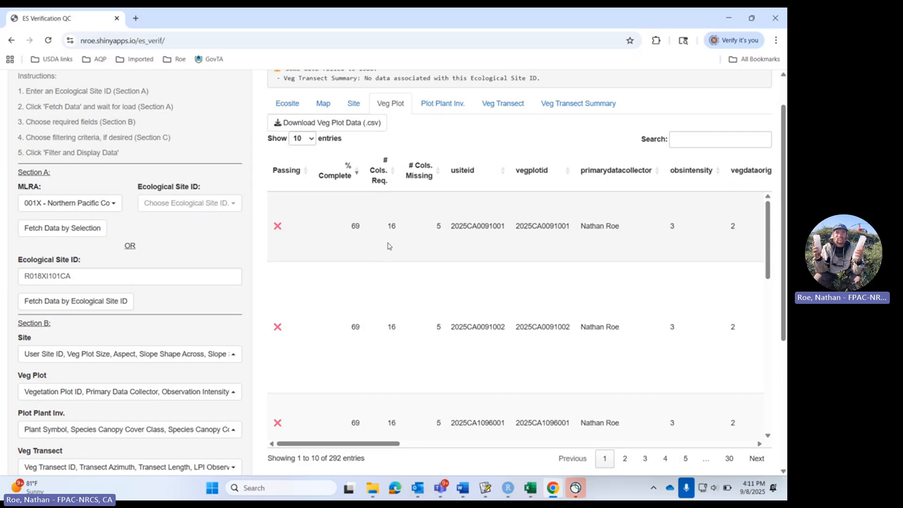
left_click_drag(451, 225, 506, 226)
key("ctrl+c")
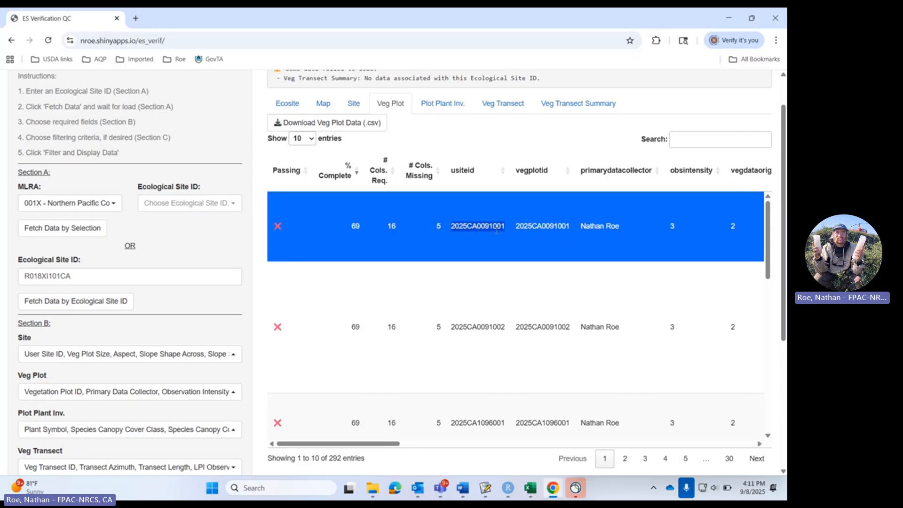
scroll(186, 334, "down", 2)
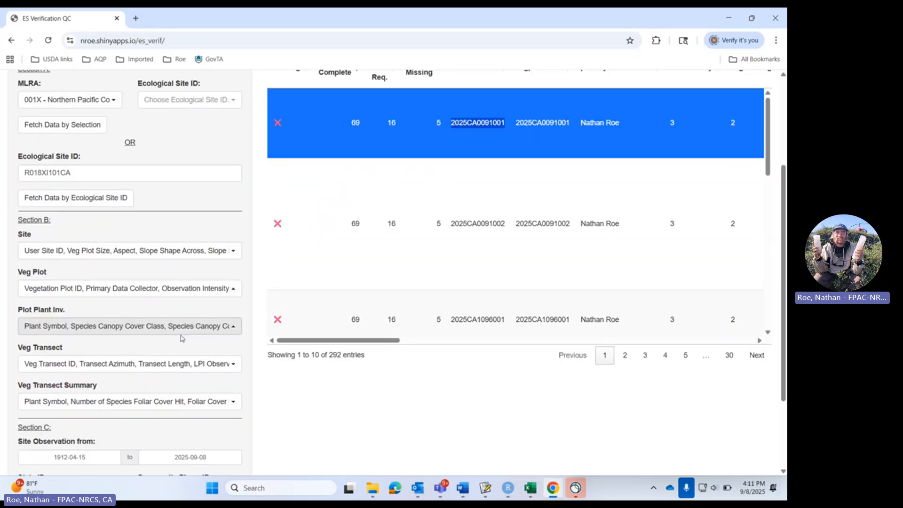
scroll(182, 338, "down", 2)
left_click(58, 426)
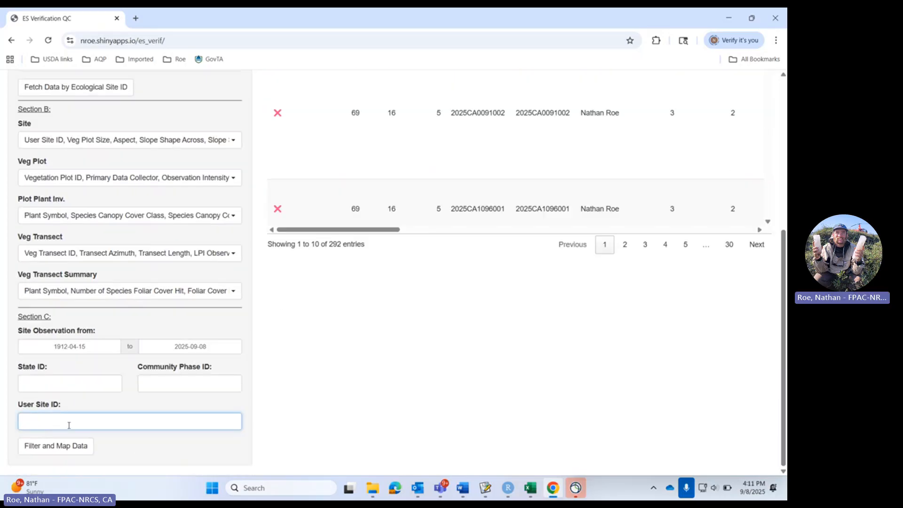
key("ctrl+v")
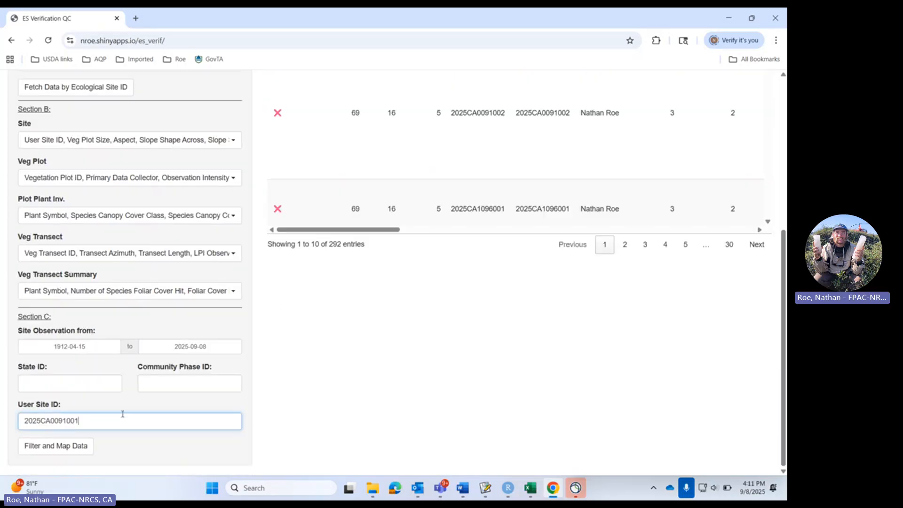
left_click(66, 451)
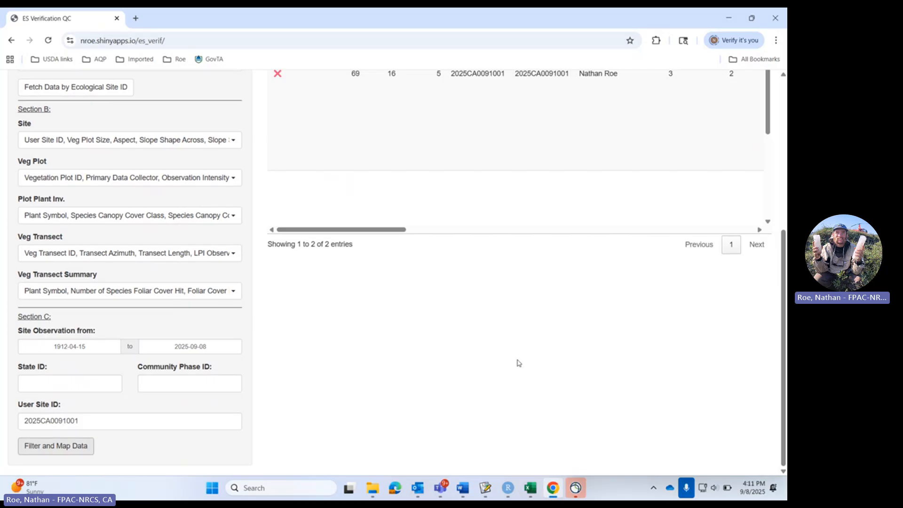
Display the filtered data on the map and zoom in on the site's point and its surrounding polygon
scroll(518, 363, "up", 1)
scroll(518, 363, "up", 1)
scroll(520, 366, "down", 2)
scroll(520, 367, "up", 3)
scroll(520, 371, "up", 2)
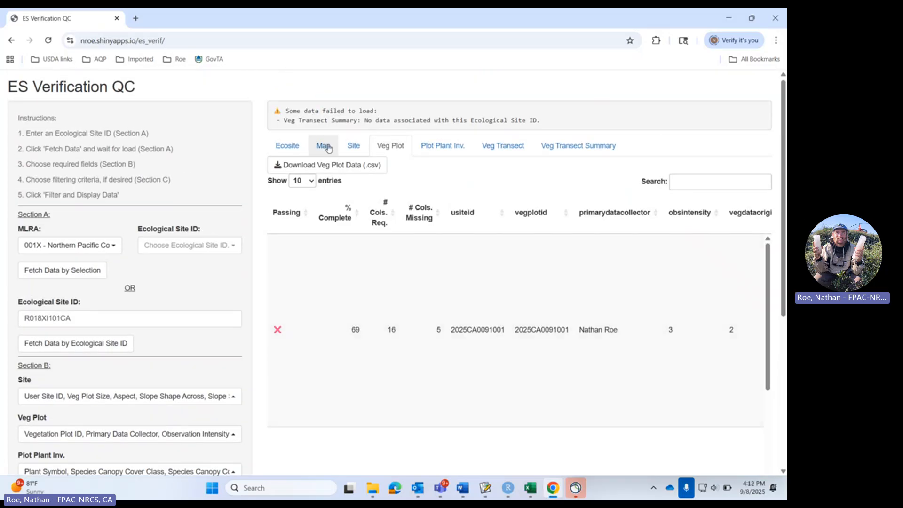
left_click(329, 147)
scroll(477, 251, "up", 5)
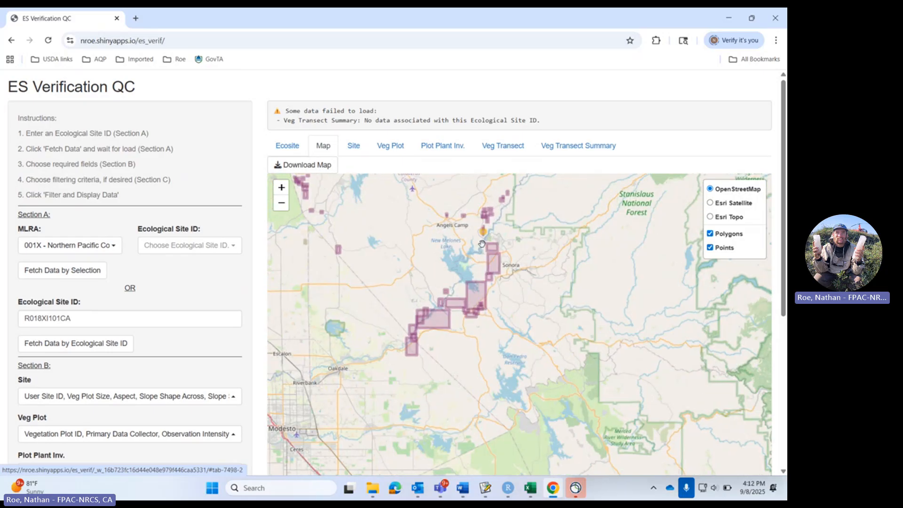
scroll(487, 215, "up", 3)
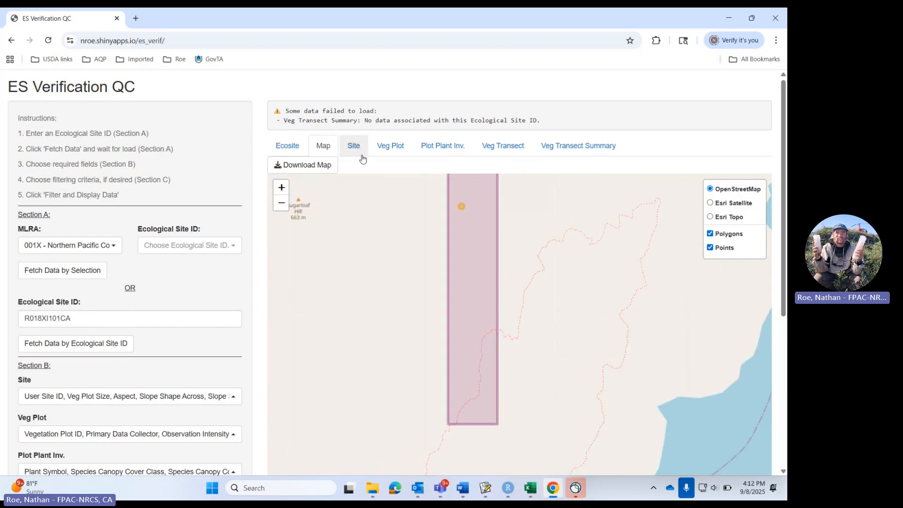
Review the filtered site's completeness in the Site table, and look over its Veg Plot records
left_click(355, 149)
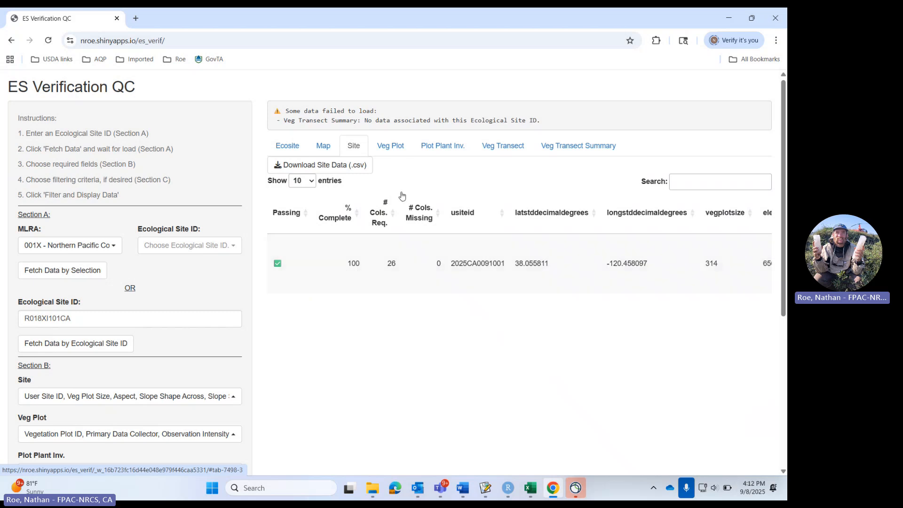
left_click(394, 145)
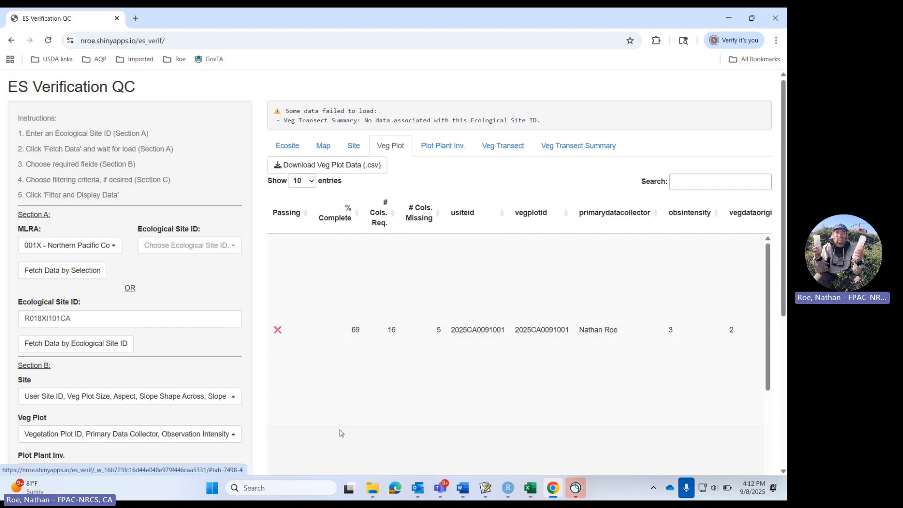
scroll(603, 375, "down", 2)
scroll(572, 384, "up", 1)
scroll(571, 383, "down", 1)
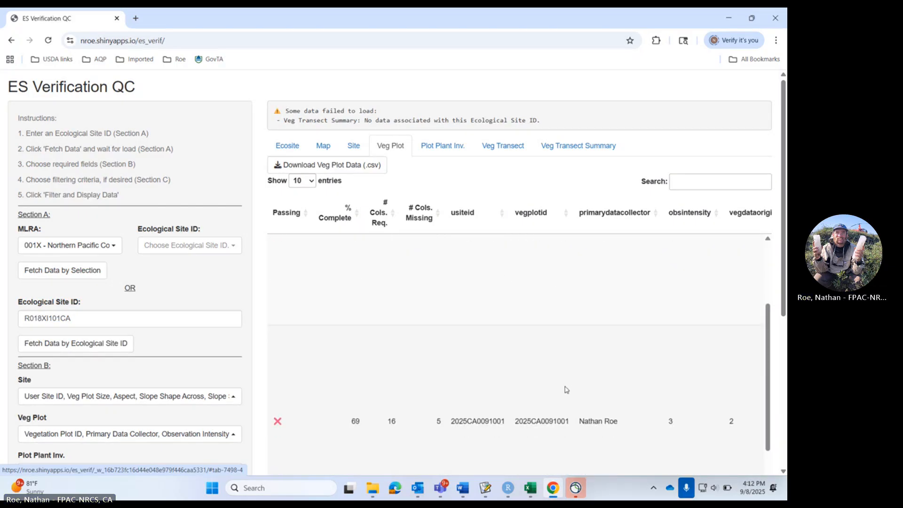
Bring up the filtered site's Plot Plant Inv. table and check its records for completeness
left_click(433, 151)
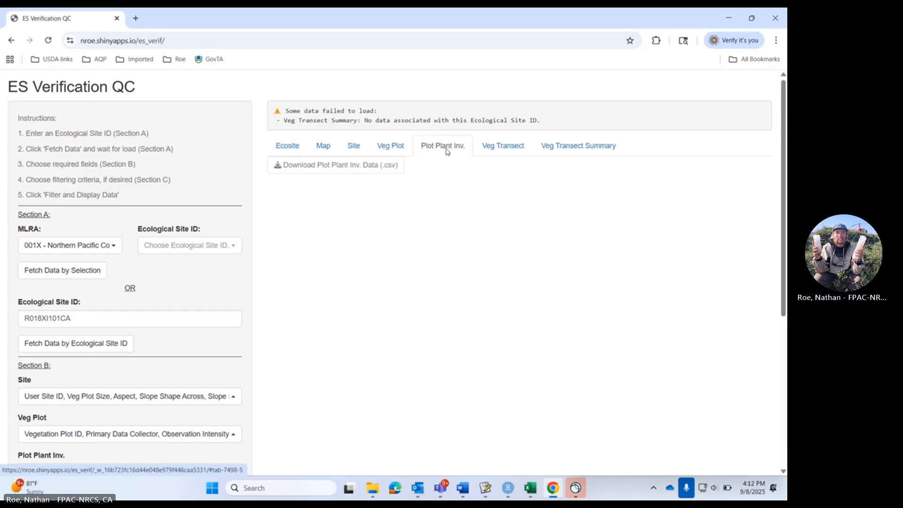
scroll(460, 229, "down", 4)
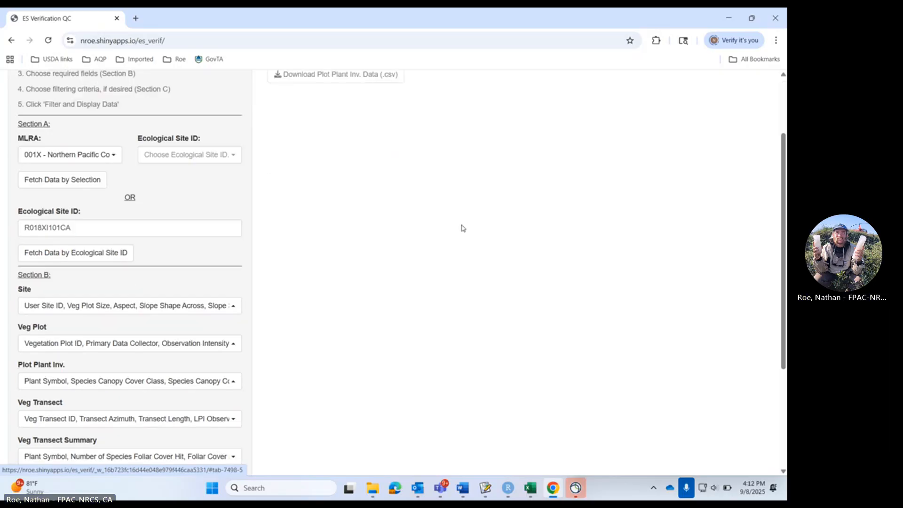
scroll(460, 232, "up", 3)
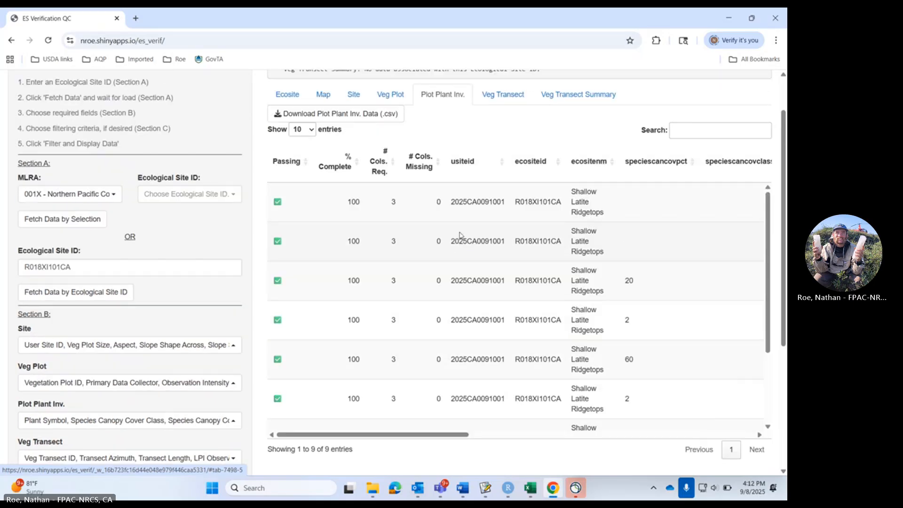
mouse_move(363, 438)
left_mouse_down()
mouse_move(432, 442)
mouse_move(360, 439)
left_mouse_up()
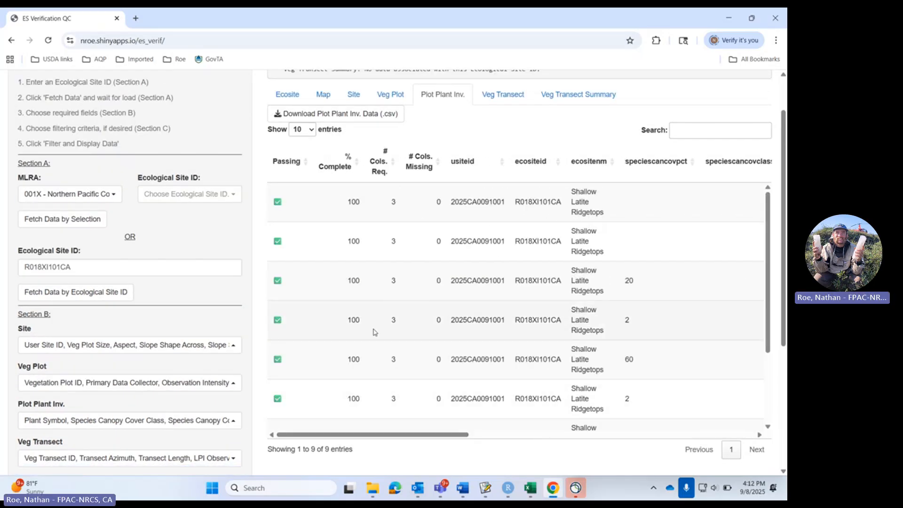
scroll(376, 328, "down", 2)
scroll(377, 348, "up", 3)
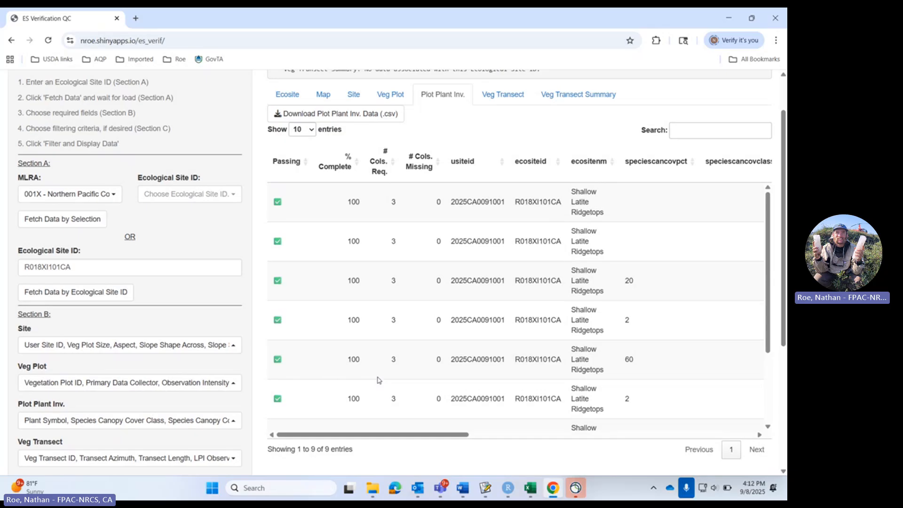
mouse_move(356, 438)
left_mouse_down()
mouse_move(374, 439)
mouse_move(347, 438)
left_mouse_up()
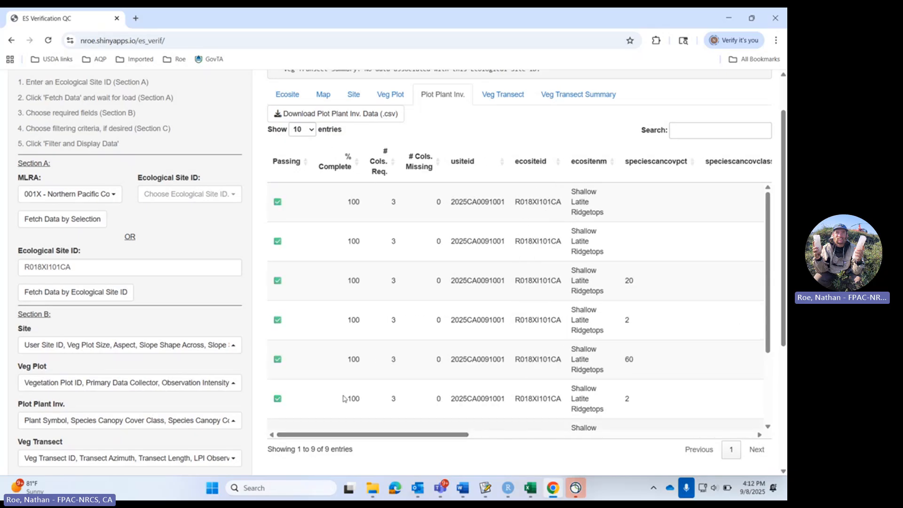
Bring up the Veg Transect table and look across its columns for highlighted missing required values
left_click(502, 96)
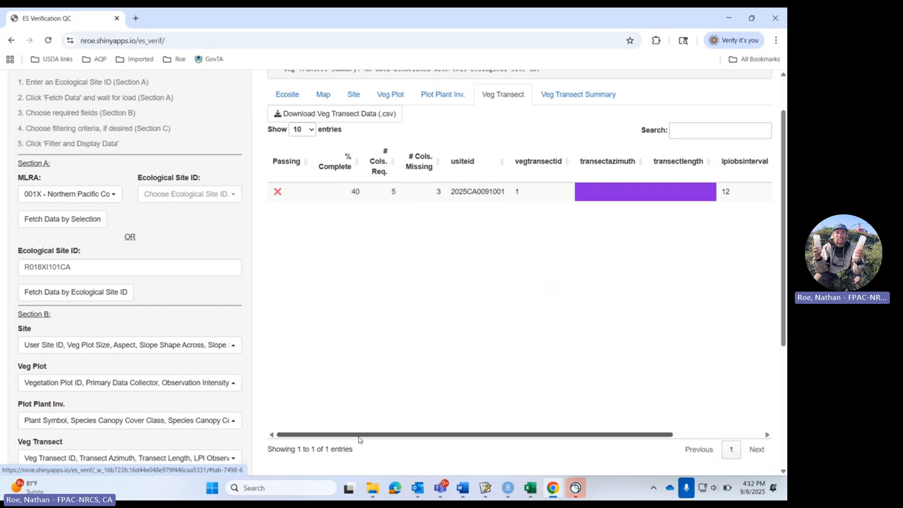
left_click_drag(360, 439, 408, 442)
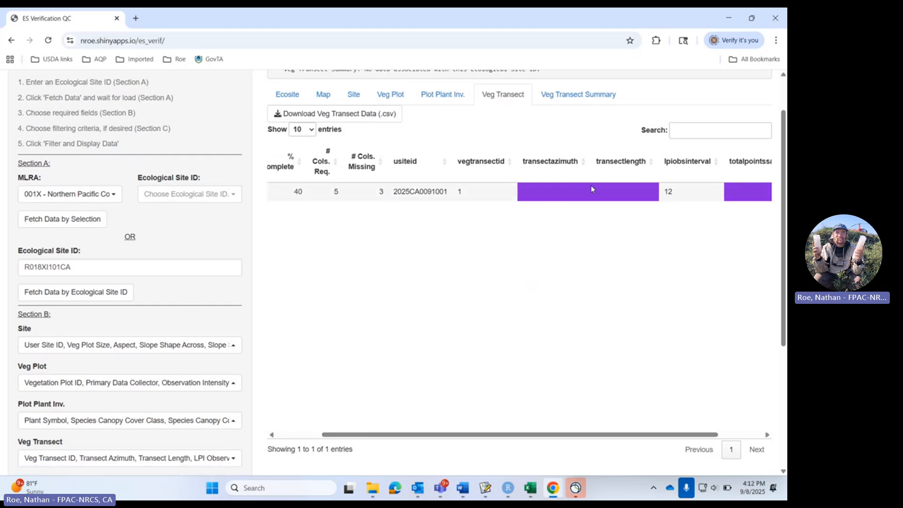
left_click_drag(464, 437, 545, 438)
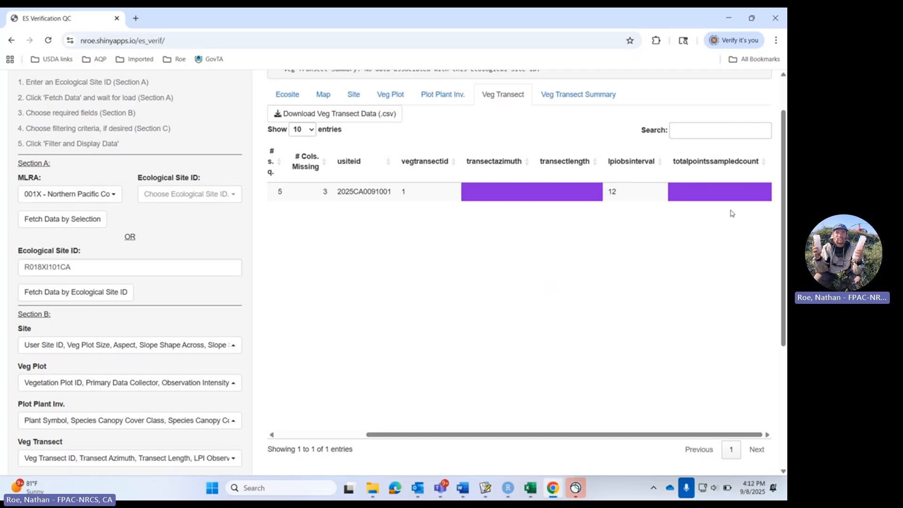
left_click_drag(564, 439, 400, 456)
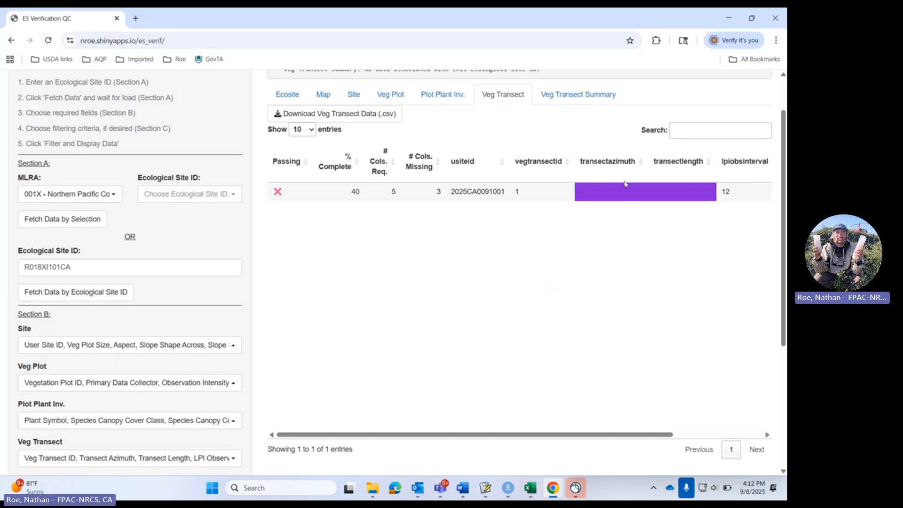
Bring up the Veg Transect Summary and read the notice about data for the supplied criteria
left_click(580, 95)
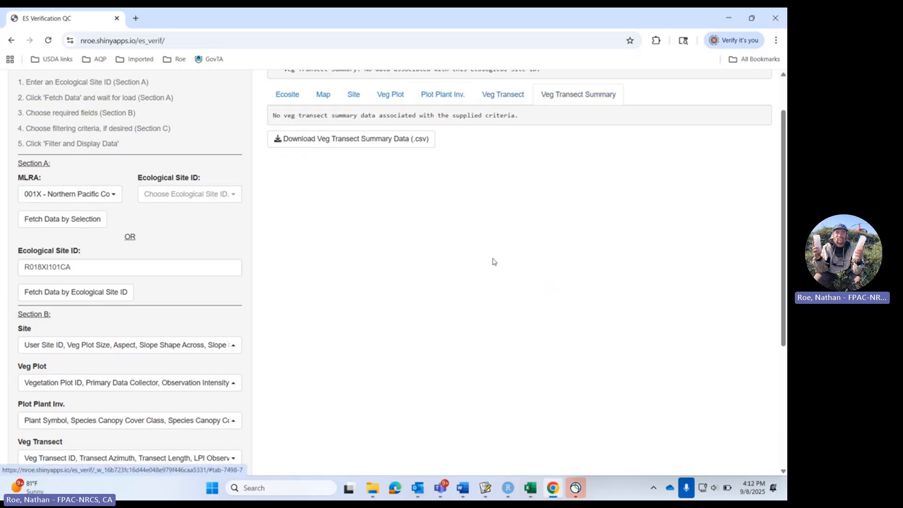
scroll(379, 221, "up", 2)
left_click_drag(278, 166, 530, 175)
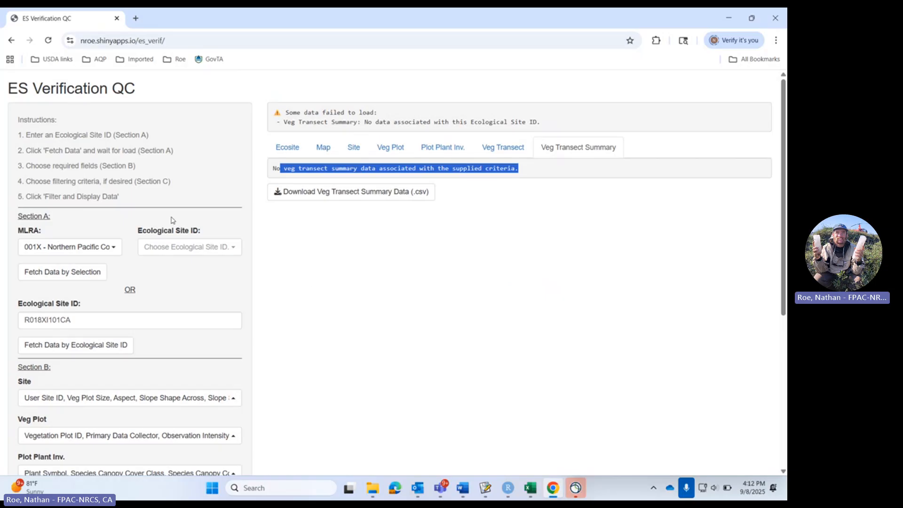
left_click(175, 162)
Clear the User Site ID filter, reapply the filtering, and show the resulting points on the map
scroll(170, 188, "down", 4)
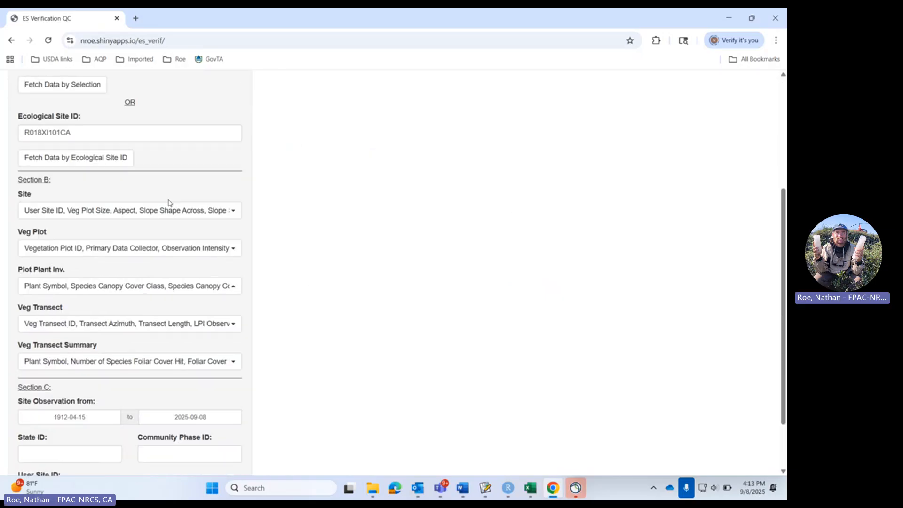
scroll(169, 216, "down", 2)
left_click_drag(91, 422, 10, 414)
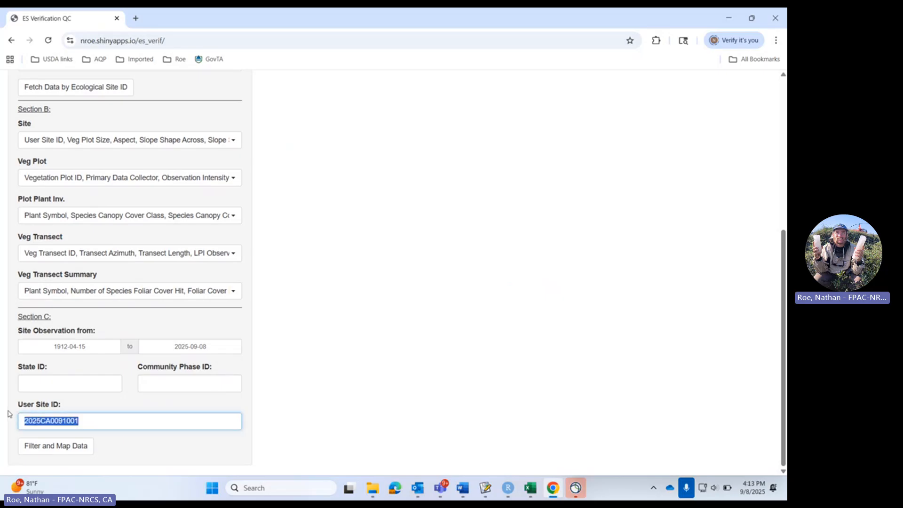
key("BackSpace")
left_click(57, 451)
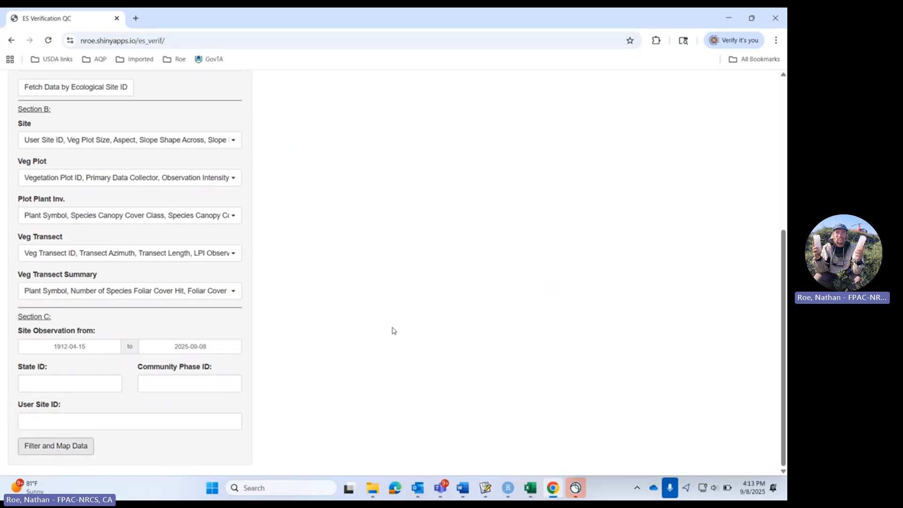
scroll(394, 333, "up", 5)
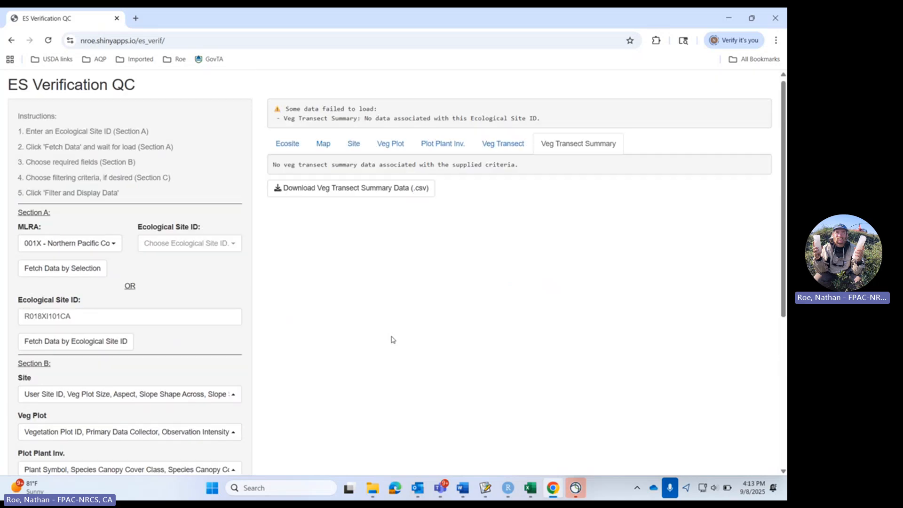
left_click(331, 157)
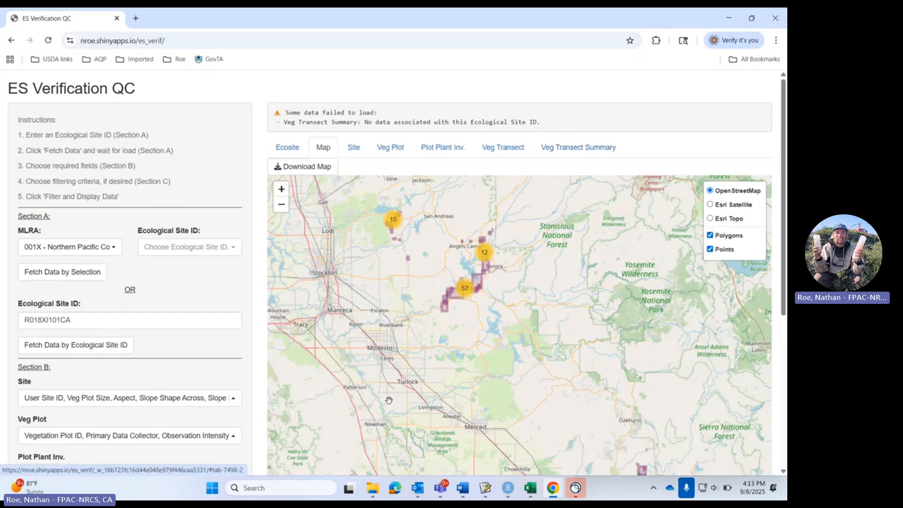
Filter the data to State ID 1 and Community Phase ID 1 and map the matching records
scroll(201, 349, "down", 5)
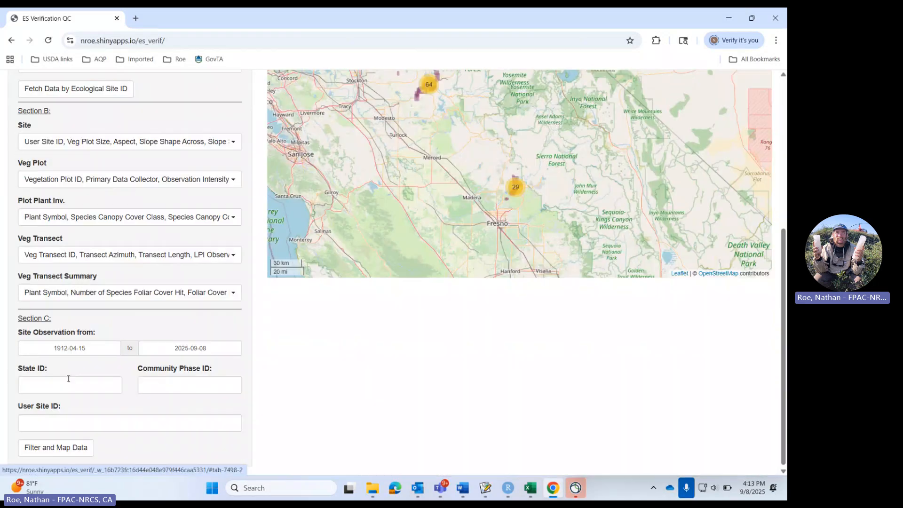
left_click(43, 382)
type("1")
left_click(156, 385)
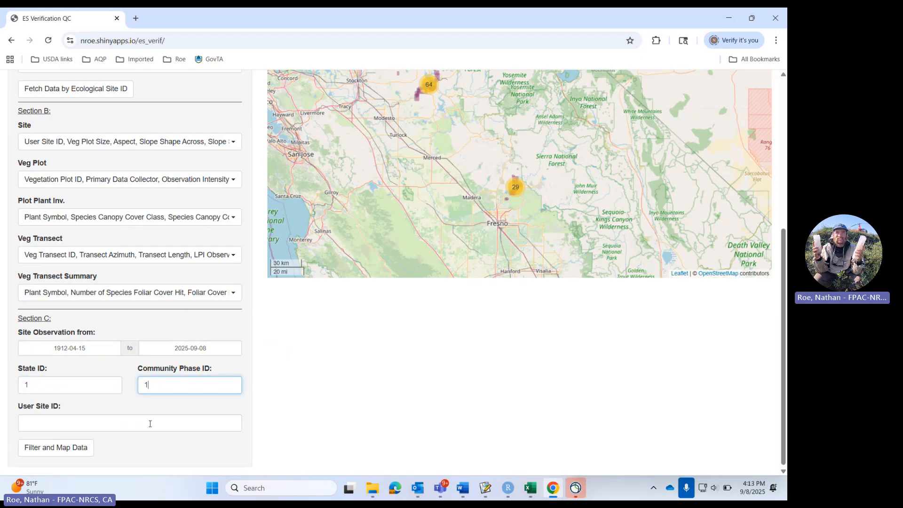
type("1")
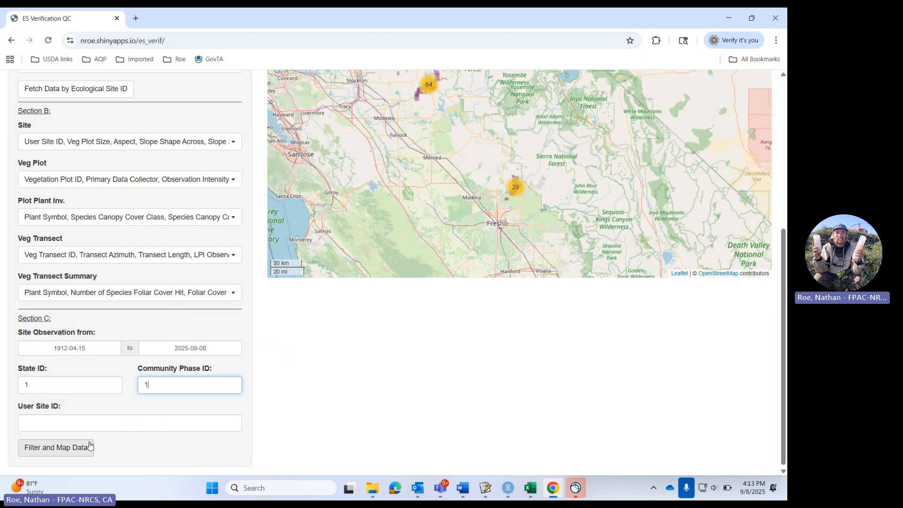
left_click(79, 447)
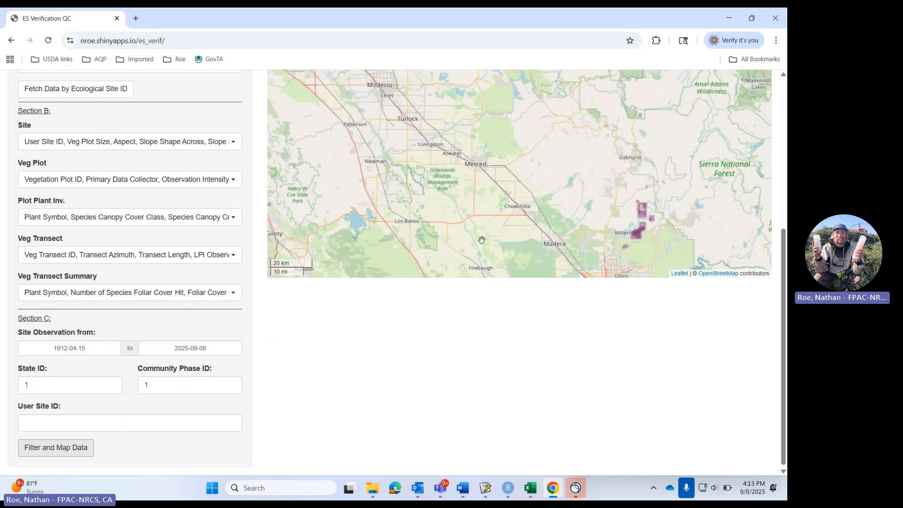
Locate the filtered points on the map around New Melones Lake and Sonora
scroll(517, 228, "up", 1)
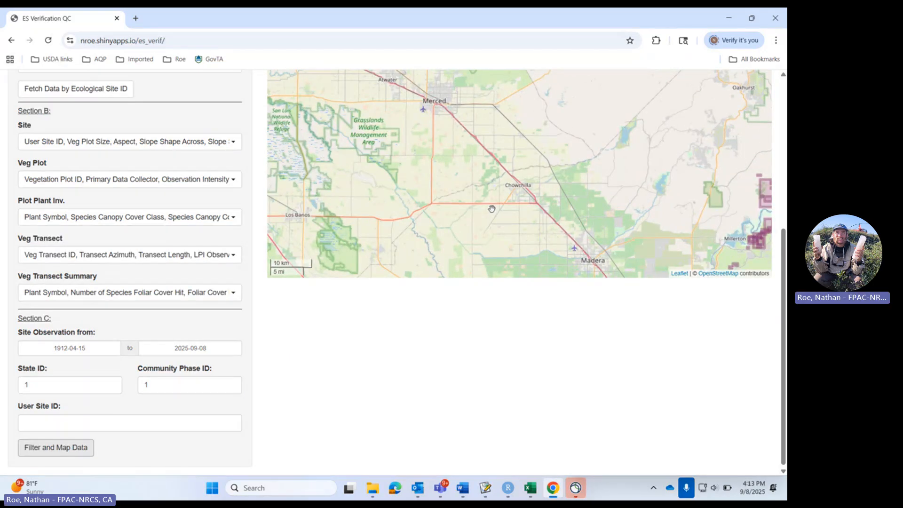
scroll(475, 191, "down", 2)
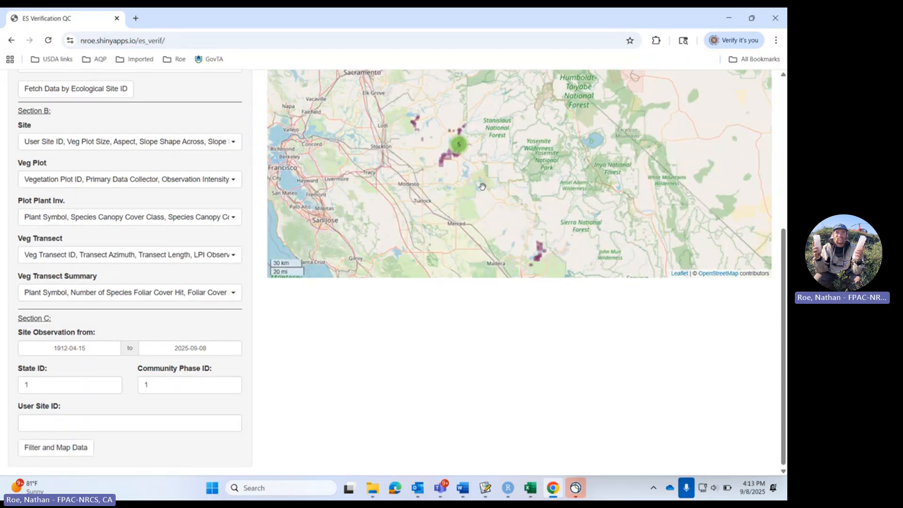
scroll(545, 170, "down", 1)
mouse_move(537, 178)
left_mouse_down()
mouse_move(561, 198)
mouse_move(506, 194)
left_mouse_up()
scroll(498, 197, "up", 1)
scroll(550, 173, "up", 1)
scroll(507, 191, "up", 1)
scroll(521, 176, "up", 1)
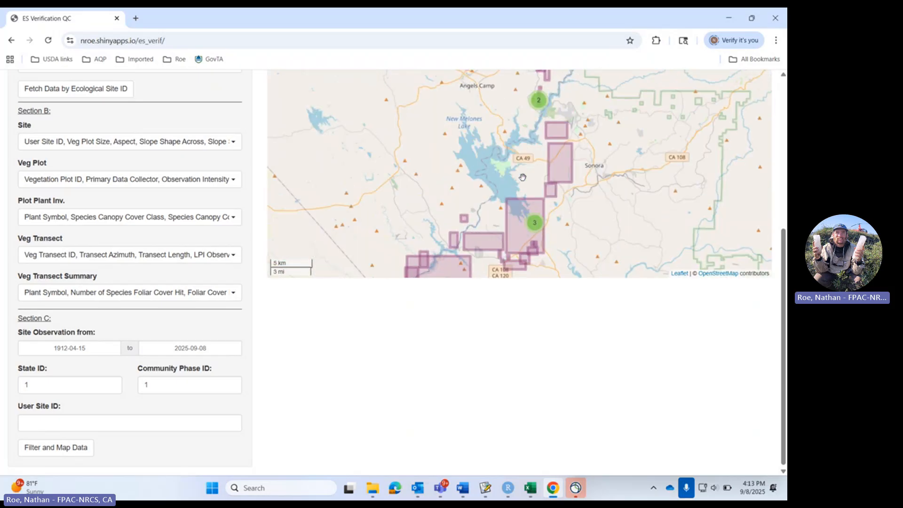
Examine the point cluster near Sugarloaf Hill and the one south of New Melones Lake within their map polygons
left_click_drag(520, 163, 486, 174)
scroll(501, 115, "up", 2)
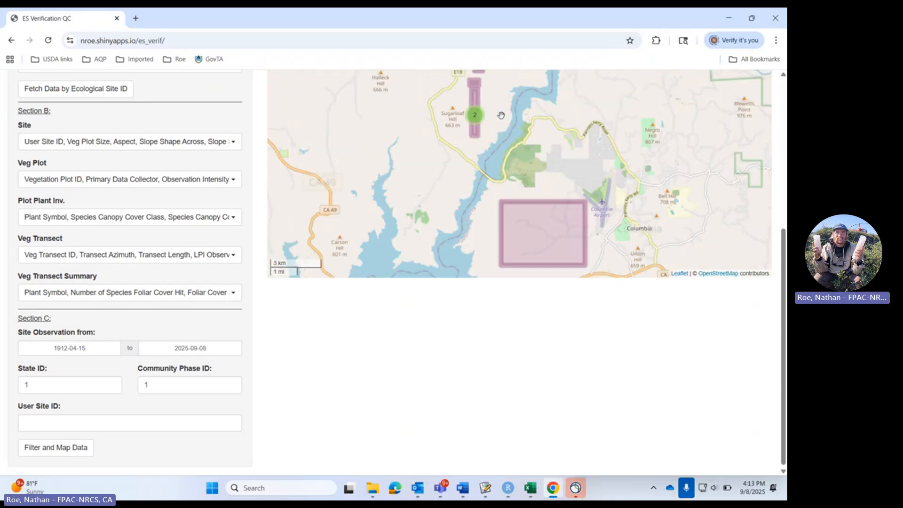
scroll(501, 115, "up", 3)
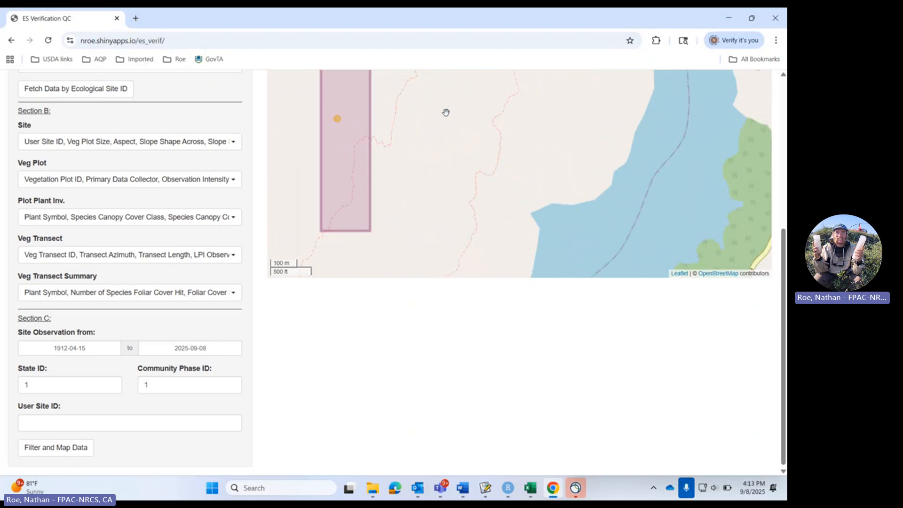
scroll(518, 159, "down", 4)
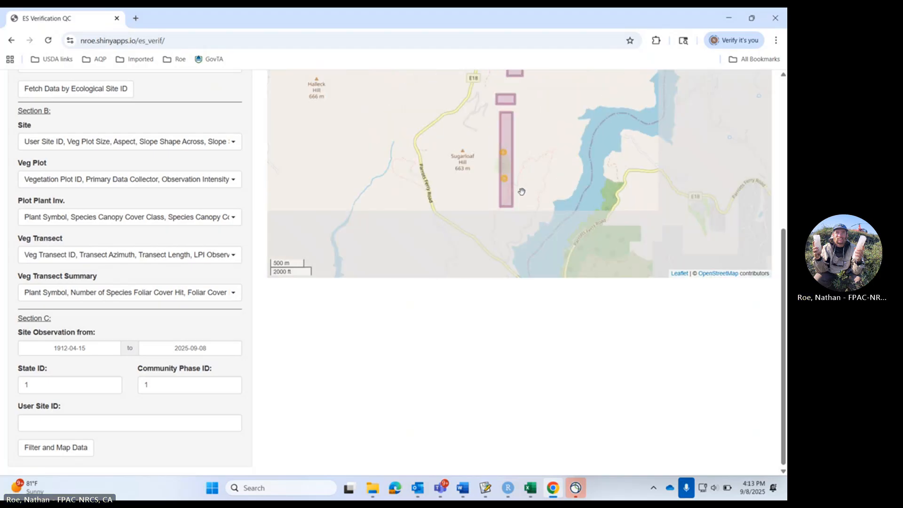
scroll(523, 201, "down", 3)
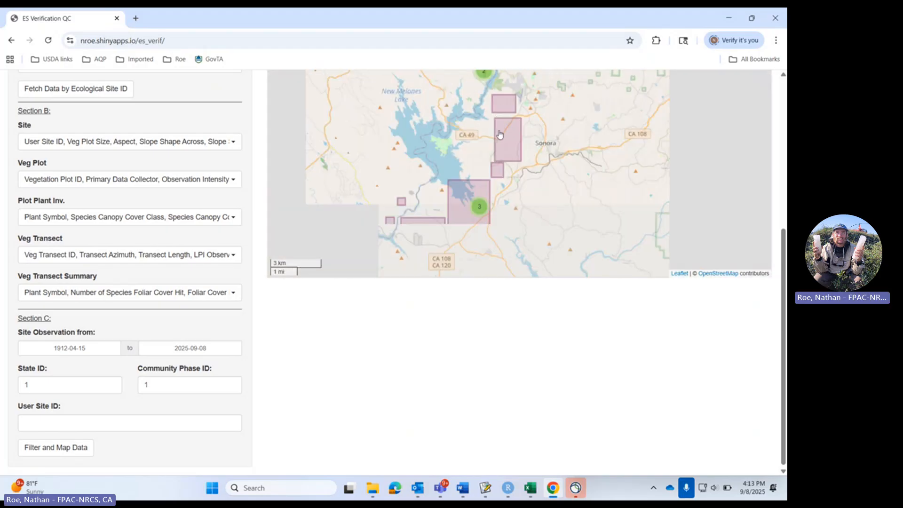
scroll(479, 210, "up", 4)
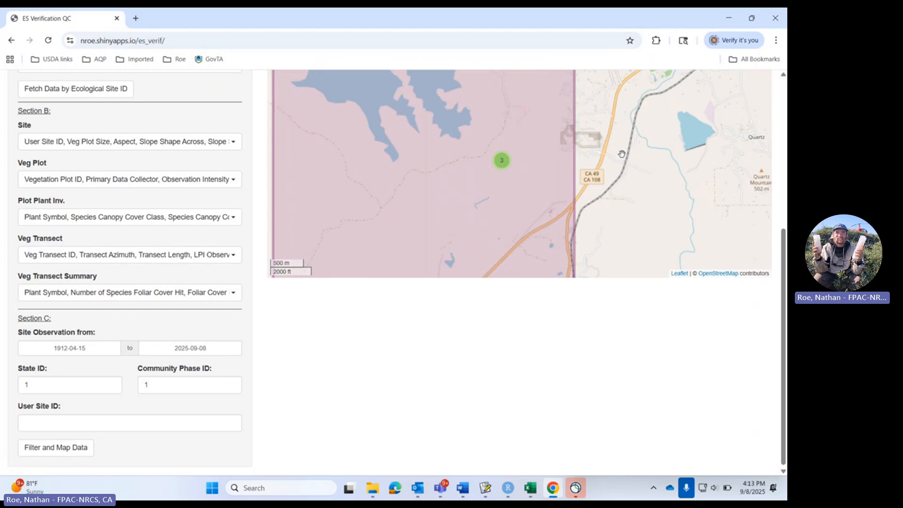
scroll(661, 158, "down", 3)
Bring up the Site table for the filtered records and check their passing status, percent complete and missing columns
scroll(667, 359, "up", 5)
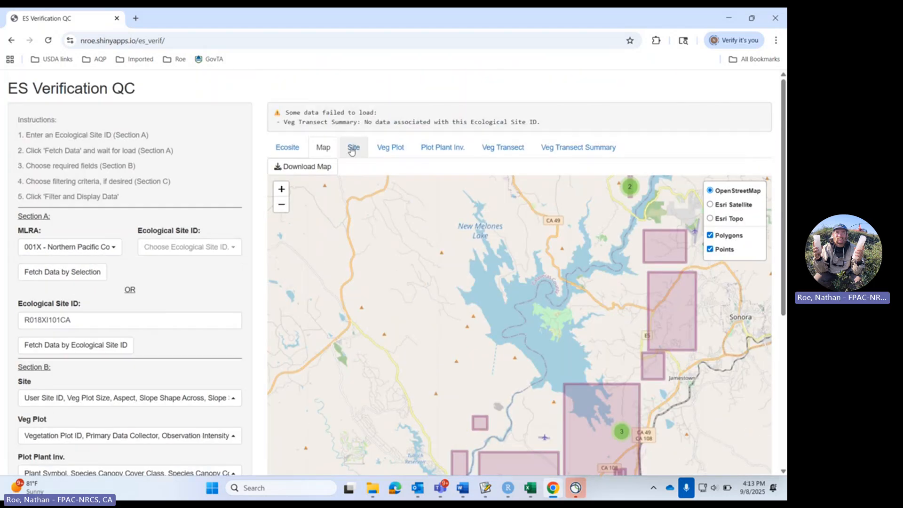
left_click(353, 147)
scroll(339, 375, "down", 3)
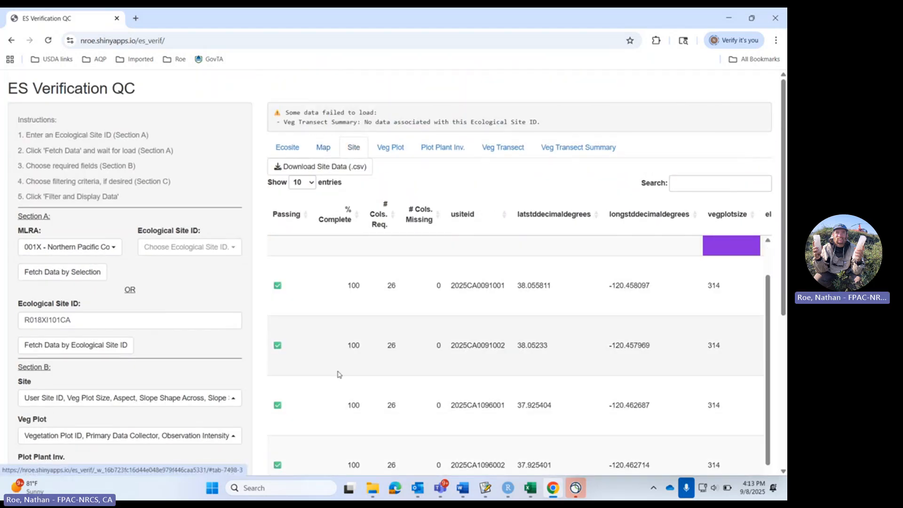
scroll(345, 368, "down", 4)
scroll(330, 329, "up", 3)
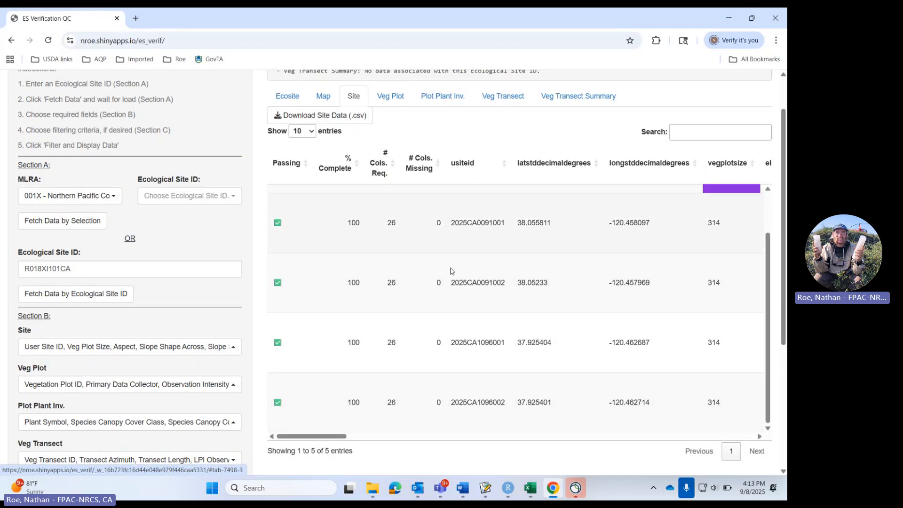
scroll(447, 283, "up", 1)
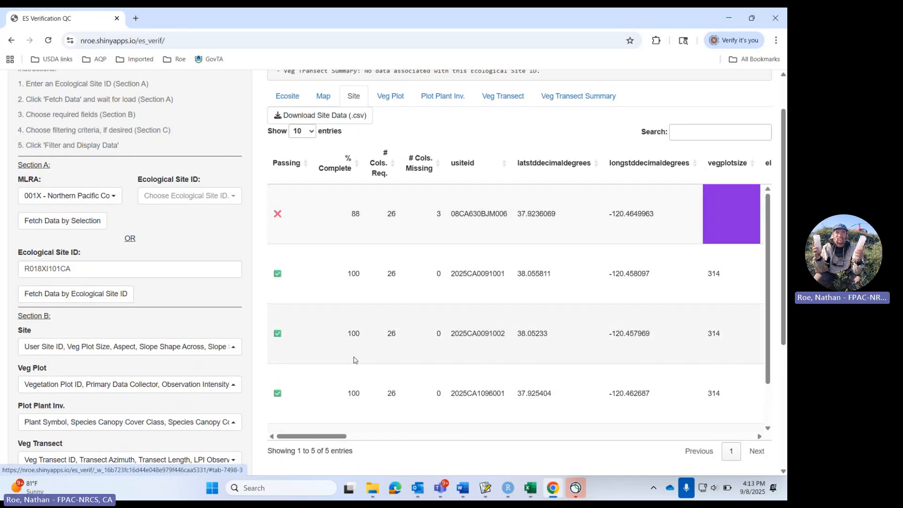
left_click_drag(324, 441, 241, 438)
scroll(403, 233, "up", 1)
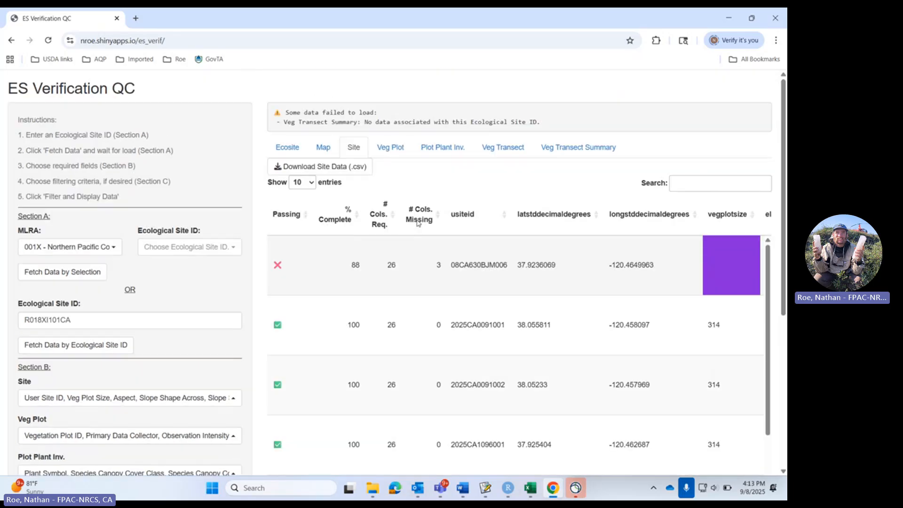
Bring up the Veg Plot table and the Plot Plant Inv. table and review the filtered records' completeness
left_click(387, 148)
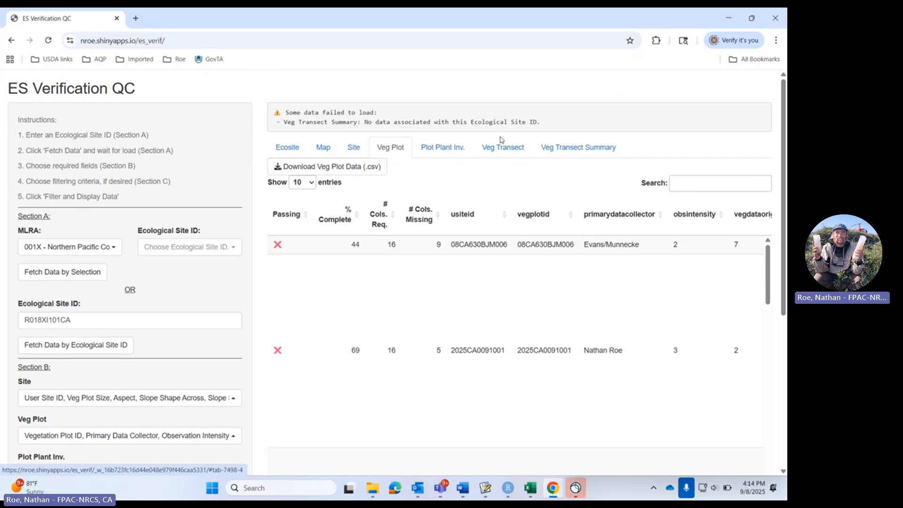
left_click(451, 149)
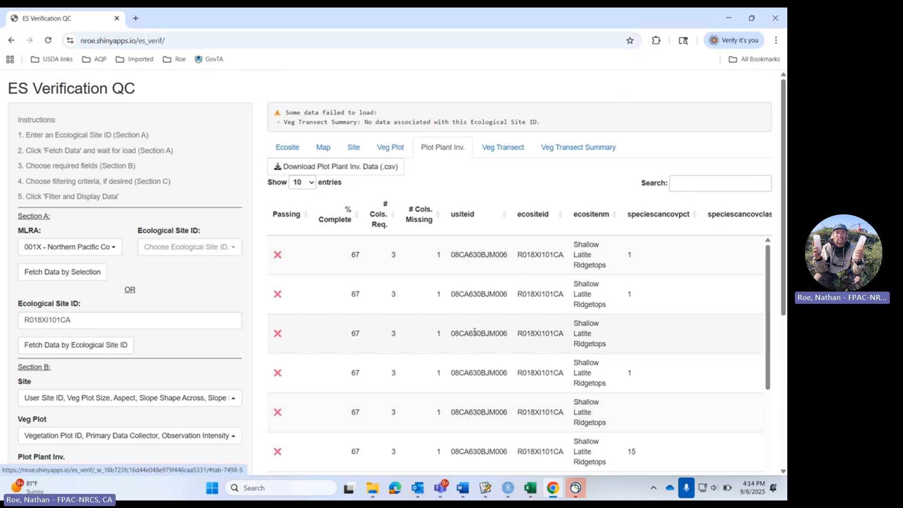
scroll(503, 347, "down", 5)
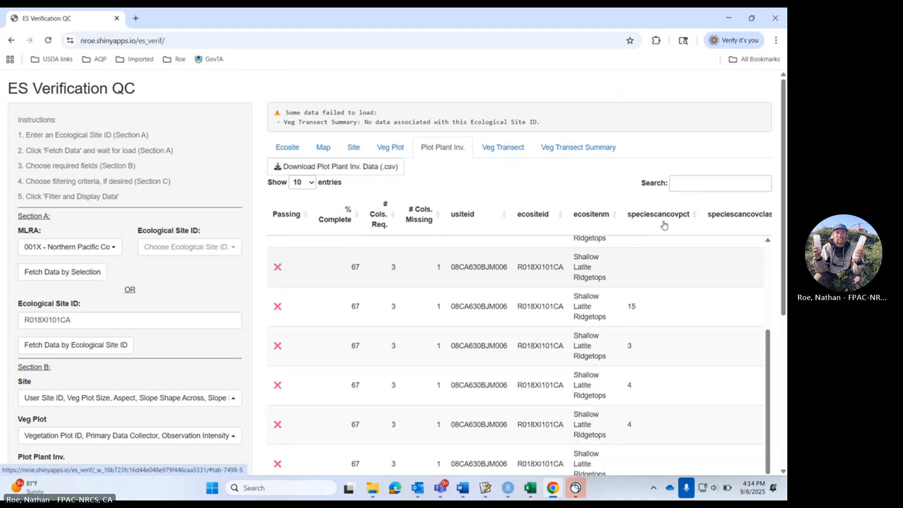
scroll(454, 335, "up", 1)
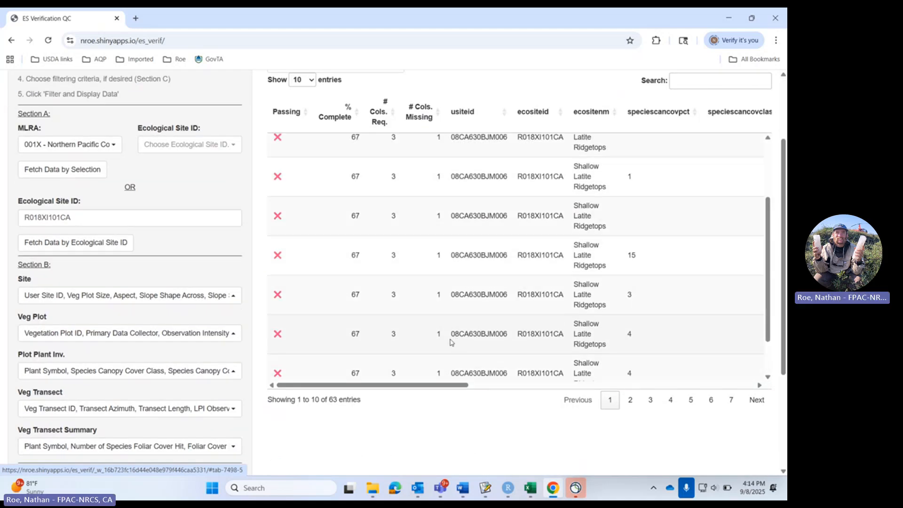
left_click_drag(382, 386, 363, 387)
scroll(365, 454, "up", 3)
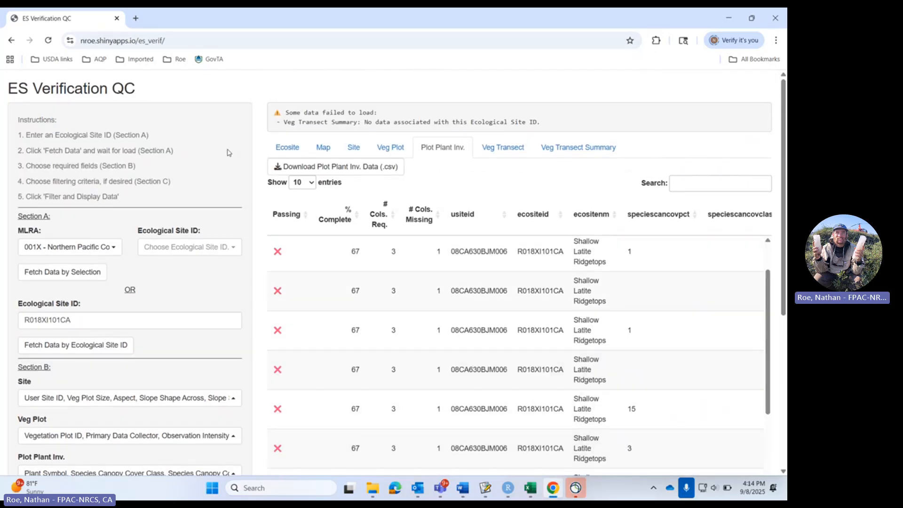
scroll(228, 151, "down", 5)
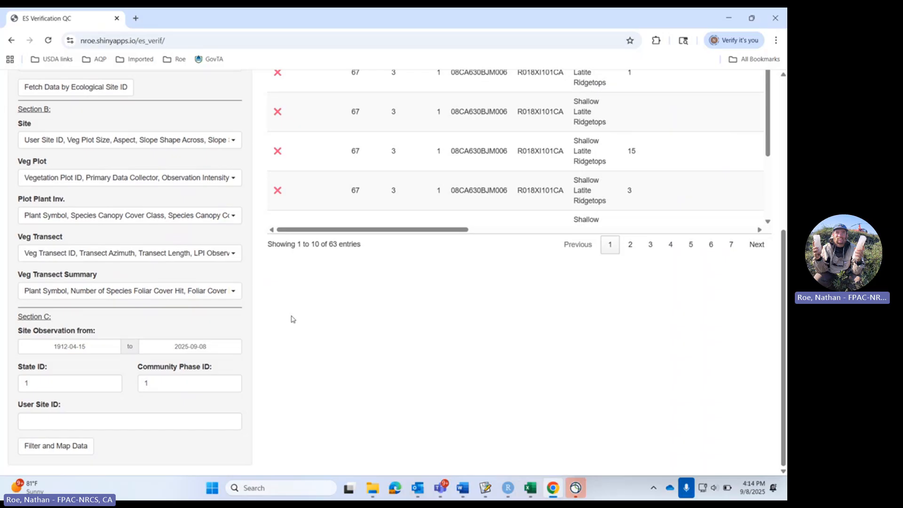
scroll(292, 322, "up", 7)
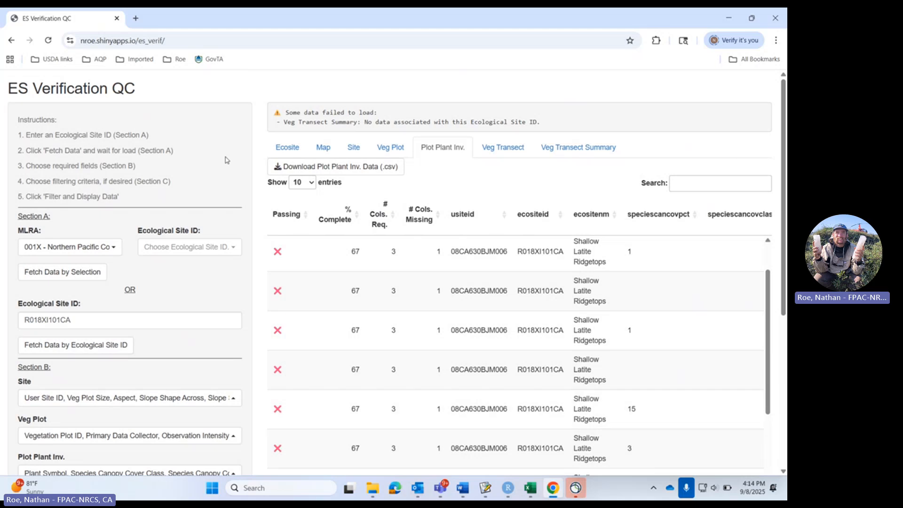